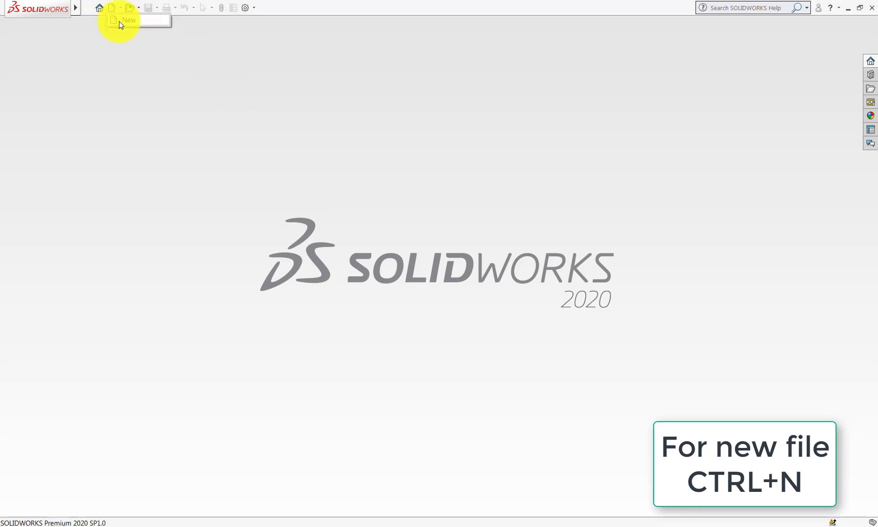
Create a new blank Part document (Part1) from the New Document dialog
key(ctrl+n)
click(378, 364)
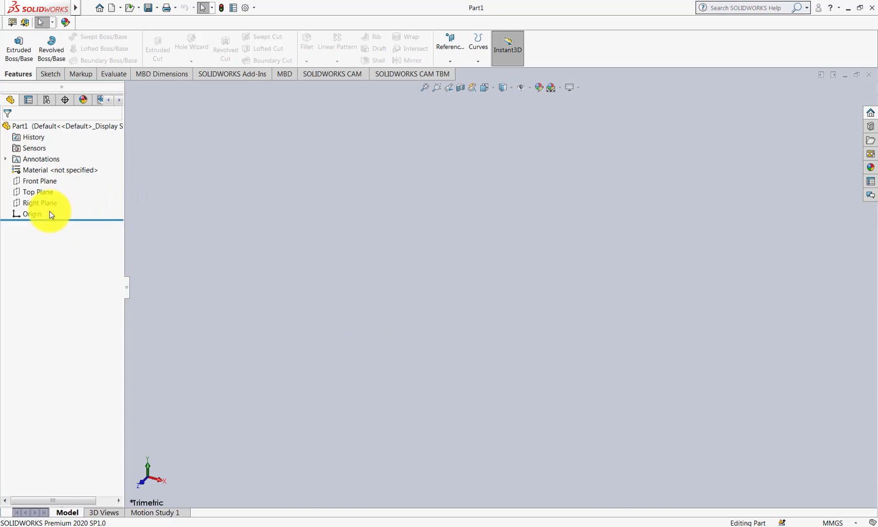
On a Front Plane sketch, draw the right vertical line and dimension it 7 ft
click(53, 182)
click(50, 74)
click(16, 44)
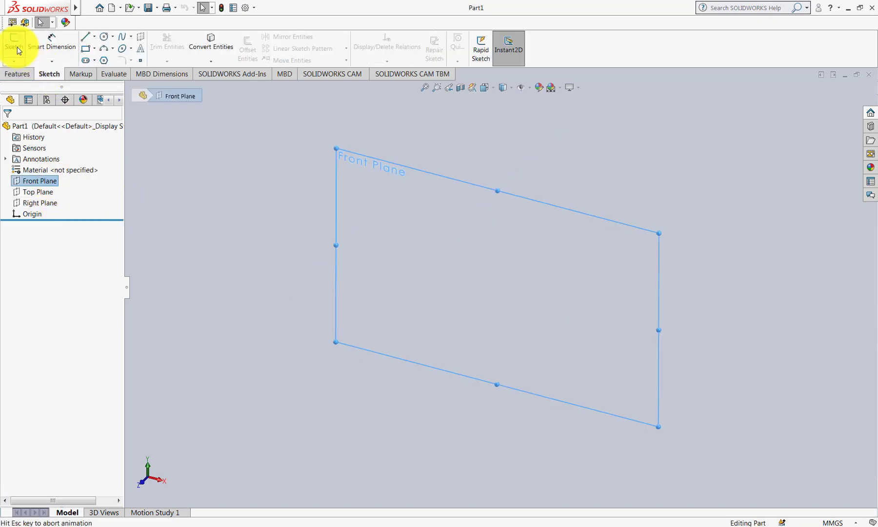
click(86, 37)
click(545, 220)
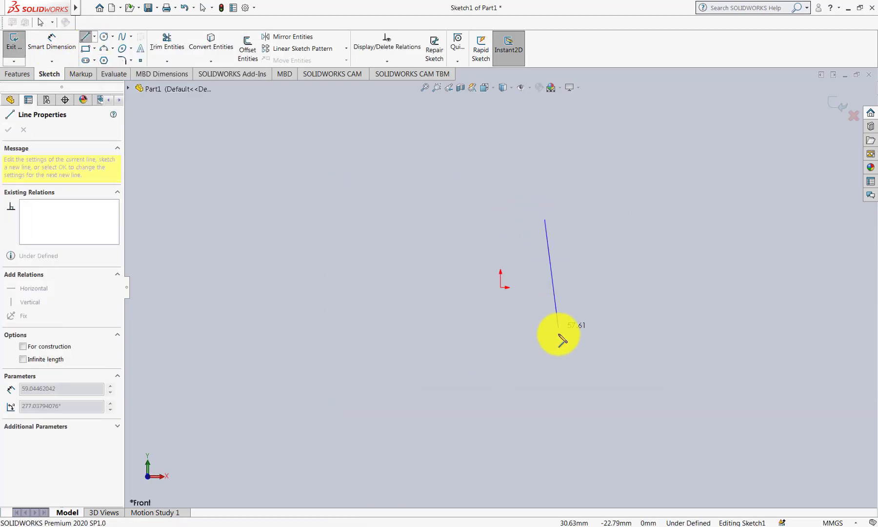
click(544, 366)
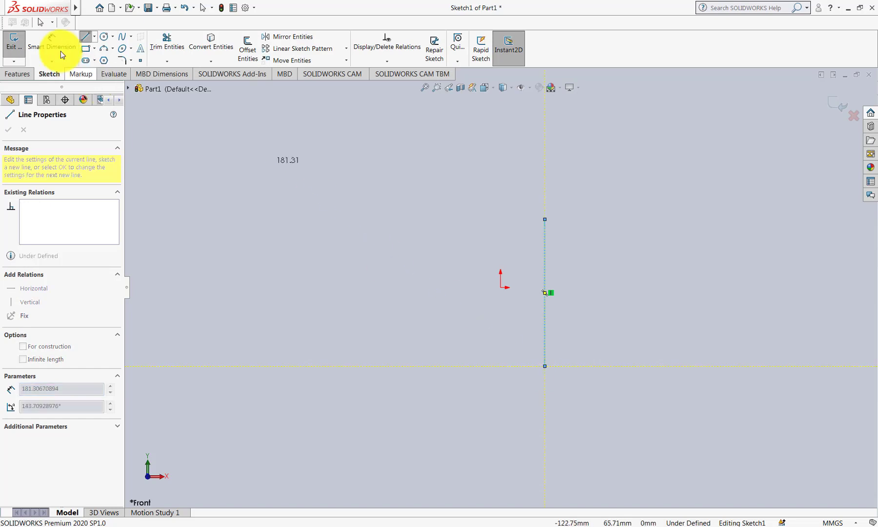
click(49, 45)
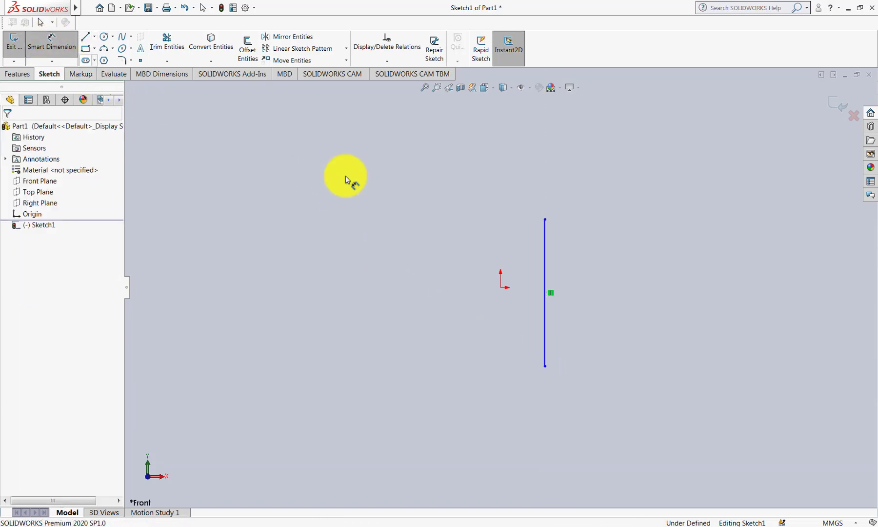
click(544, 264)
click(639, 288)
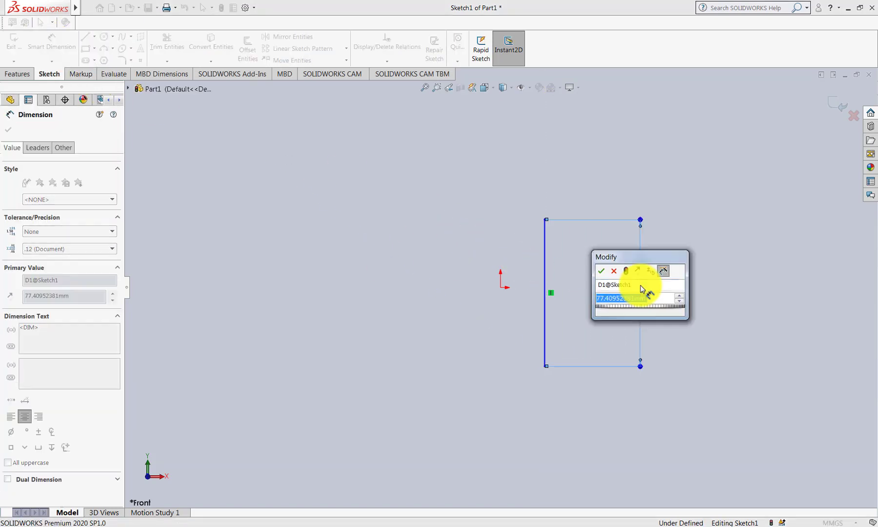
text(7)
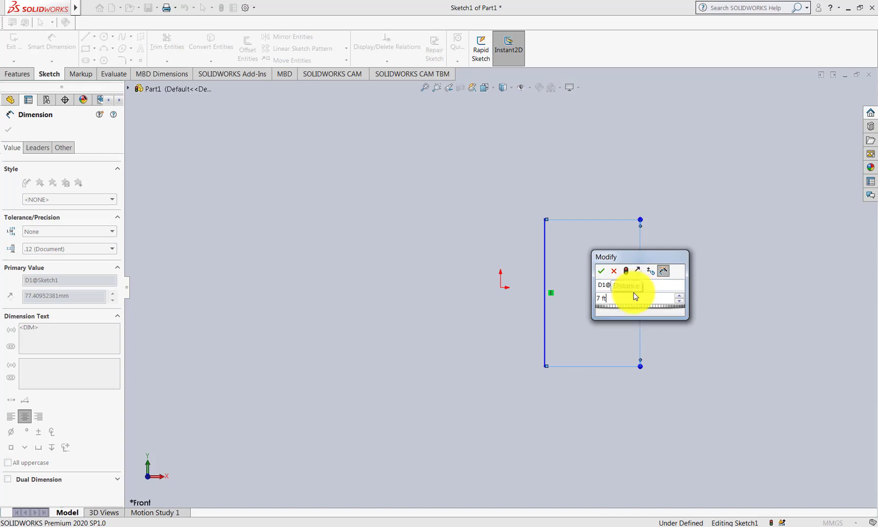
key(Return)
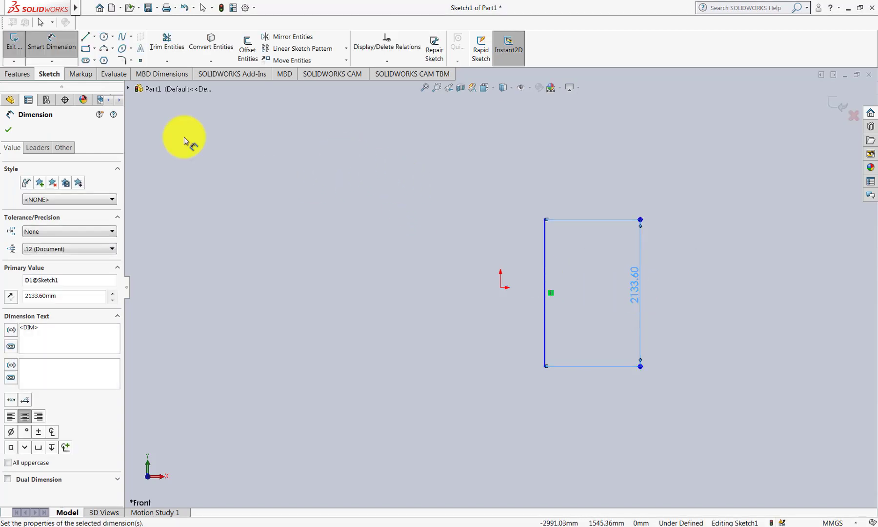
Draw the top line leftward from the upright and dimension it 3 ft
click(86, 36)
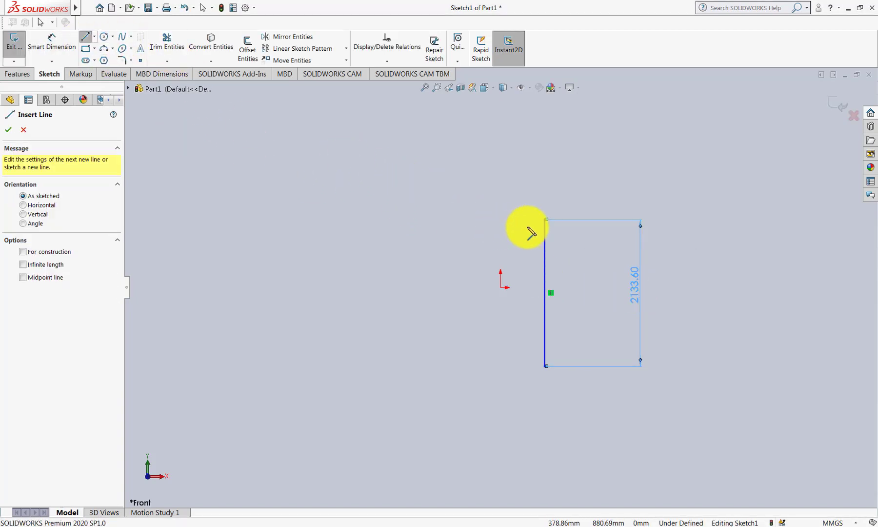
click(545, 220)
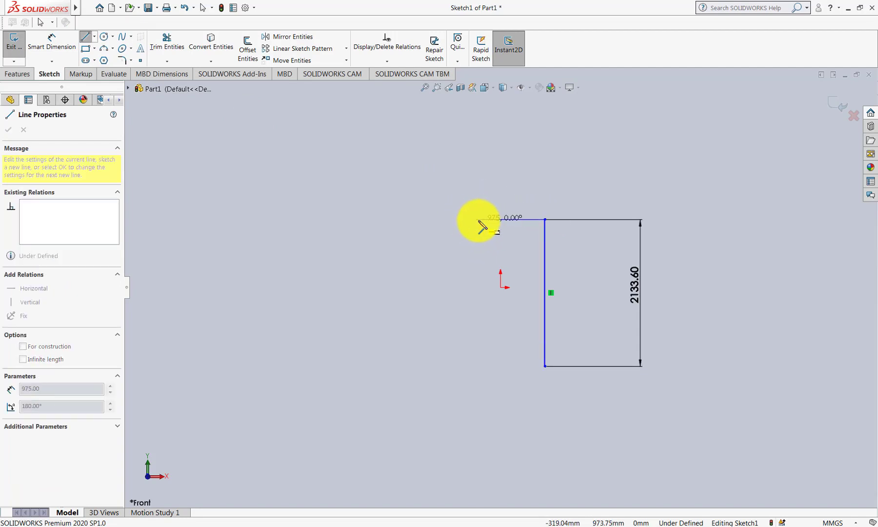
click(479, 220)
click(52, 43)
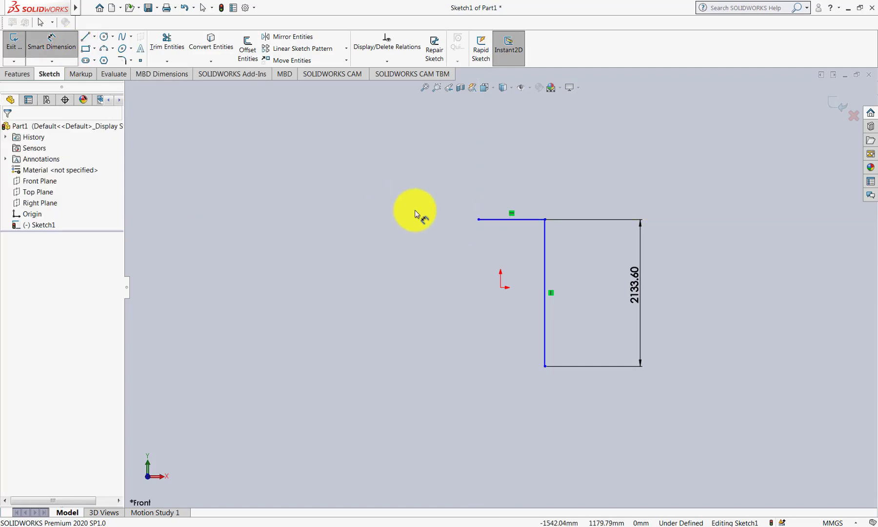
click(505, 219)
click(499, 200)
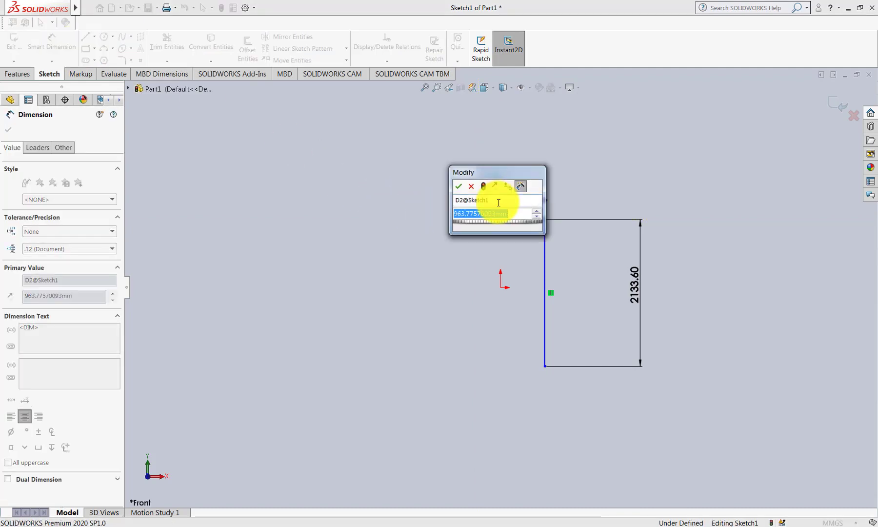
text(3 ft)
key(Return)
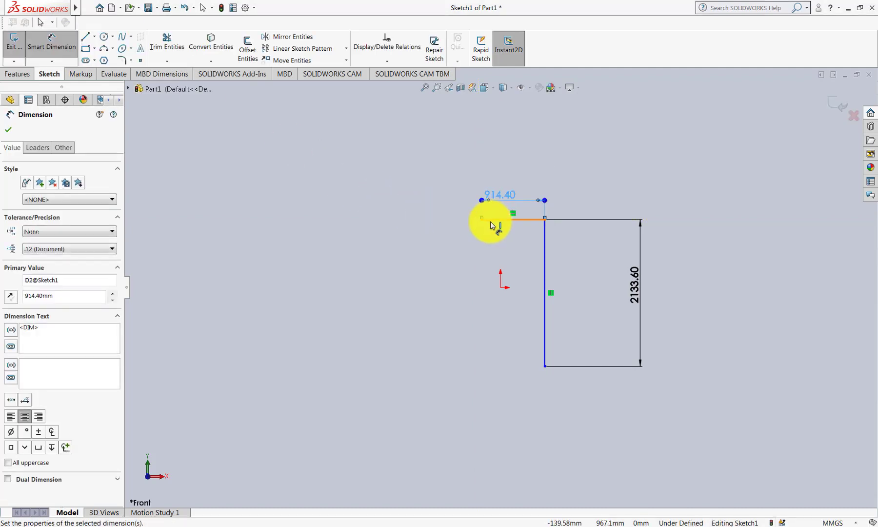
Draw the left vertical line down from the top line, level with the first upright
click(85, 42)
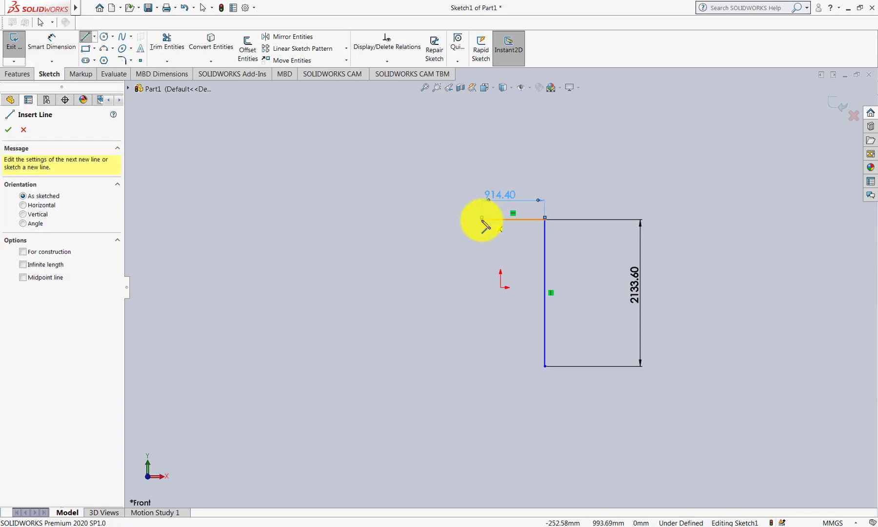
click(481, 220)
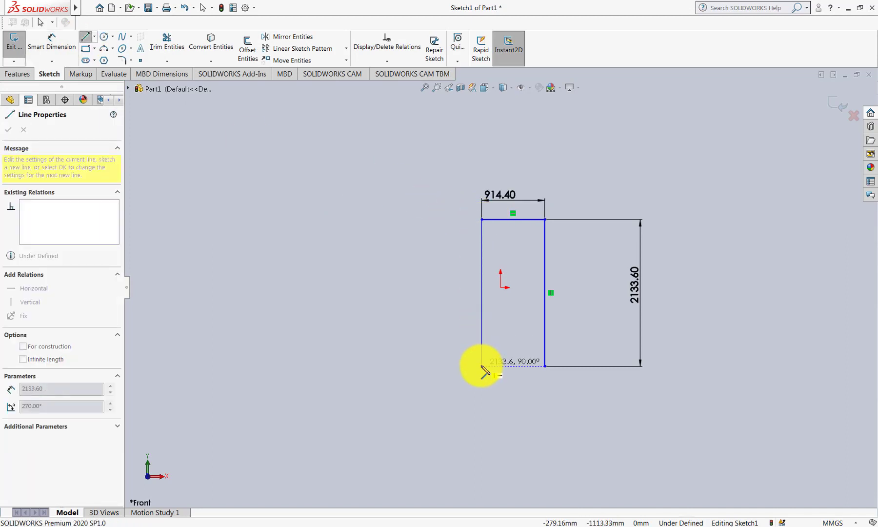
click(482, 366)
key(Escape)
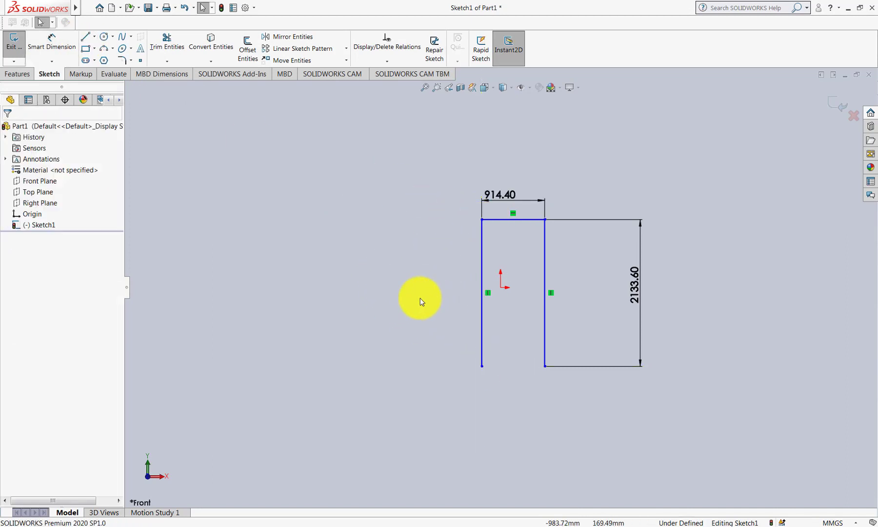
scroll(537, 258, down, 3)
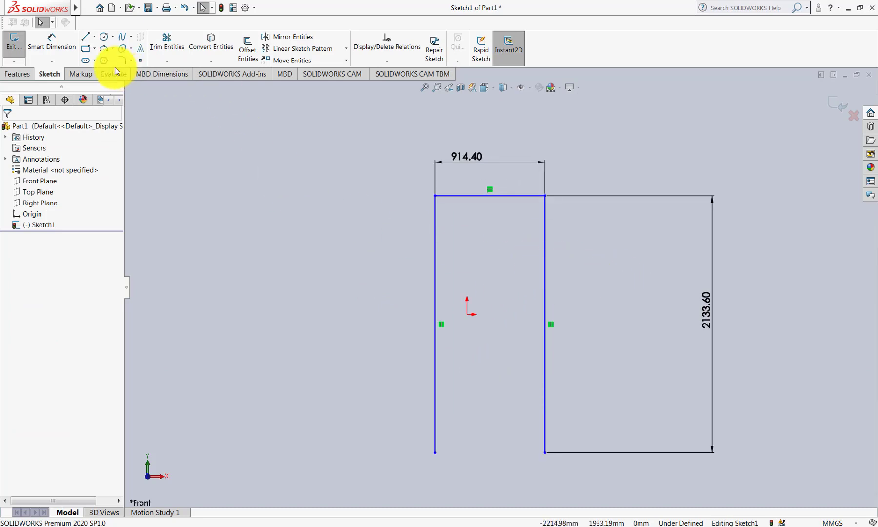
Offset the whole U outline chain 50 mm to the outside
click(246, 49)
click(434, 260)
text(50)
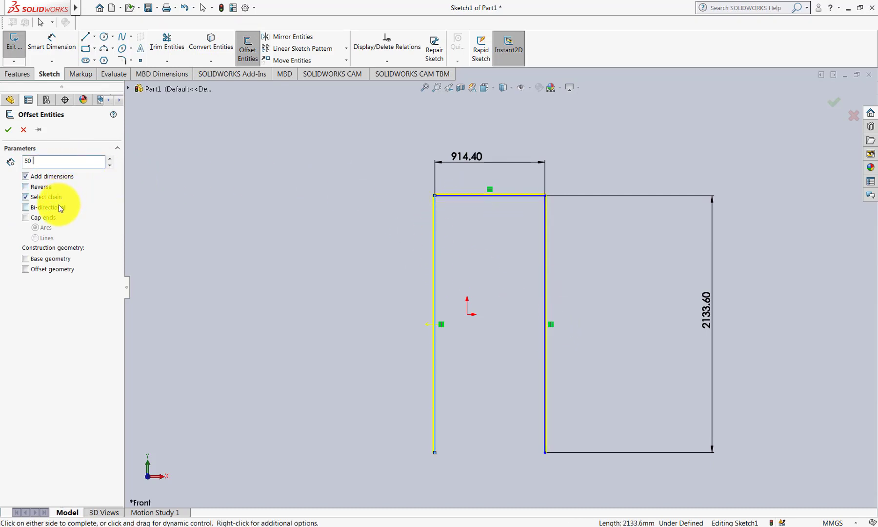
text(m)
key(Return)
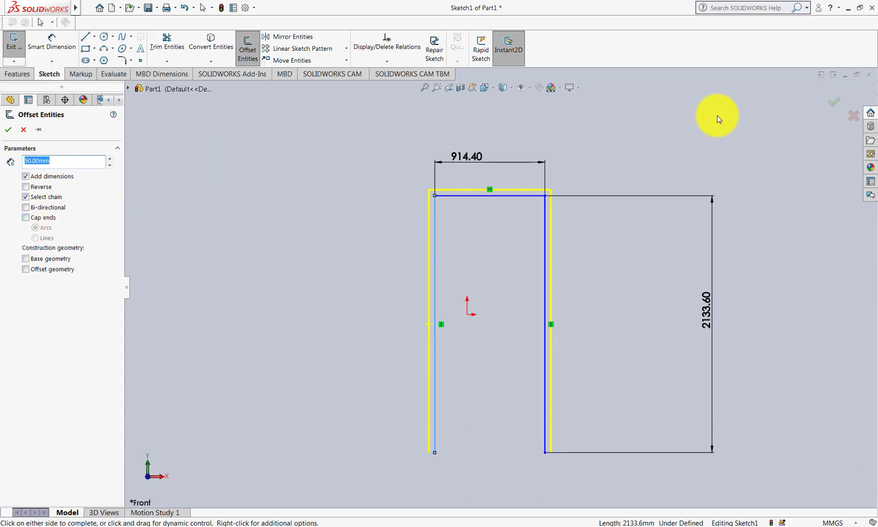
click(833, 102)
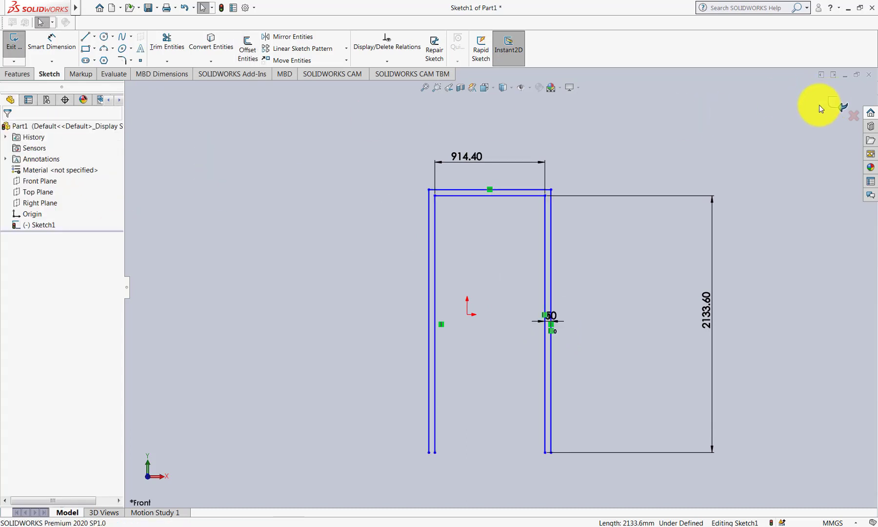
click(19, 74)
click(50, 74)
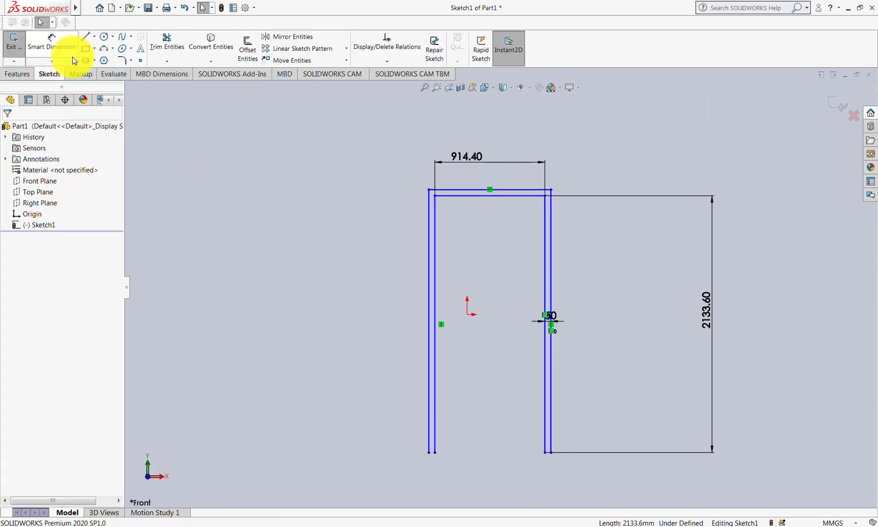
Close both bottom ends between the inner and offset lines with short lines
click(85, 36)
scroll(429, 459, down, 1)
scroll(448, 460, down, 2)
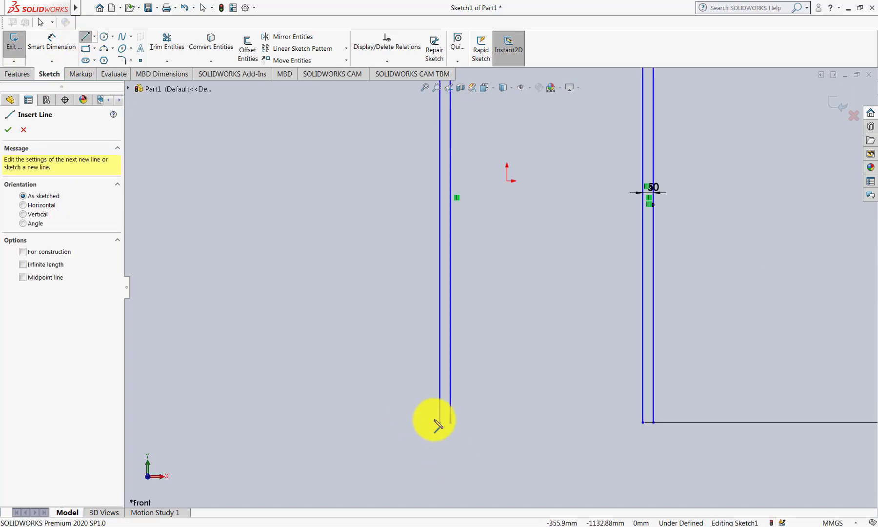
drag(440, 422, 449, 421)
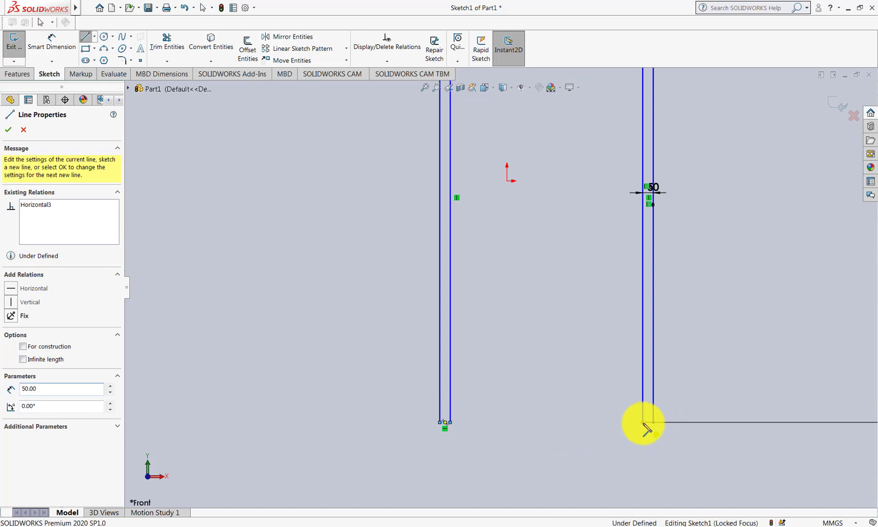
drag(642, 423, 653, 422)
key(z)
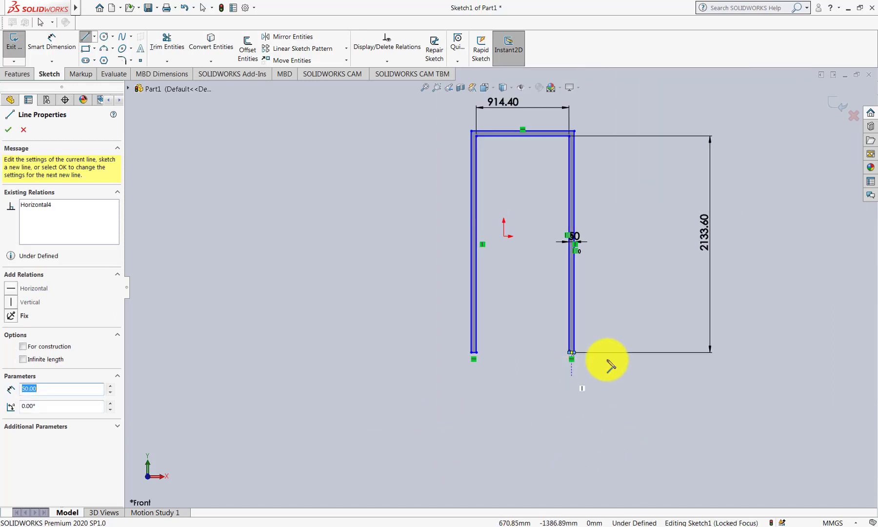
key(z)
key(Escape)
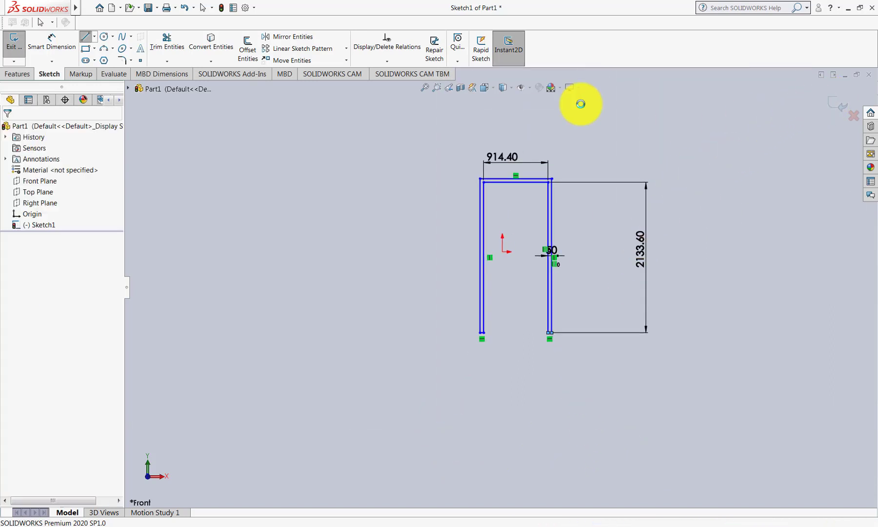
click(18, 73)
Extrude the frame profile 36 in (914.40 mm) into a solid
click(17, 47)
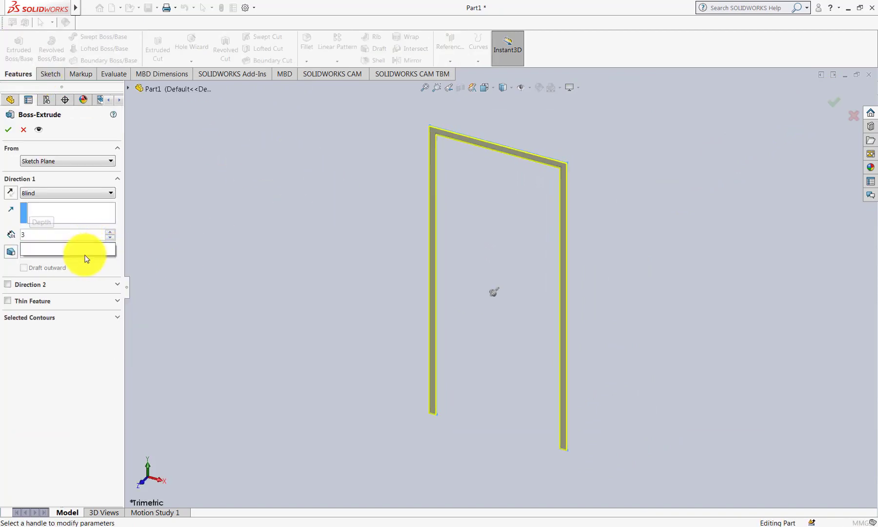
text(36in)
key(Return)
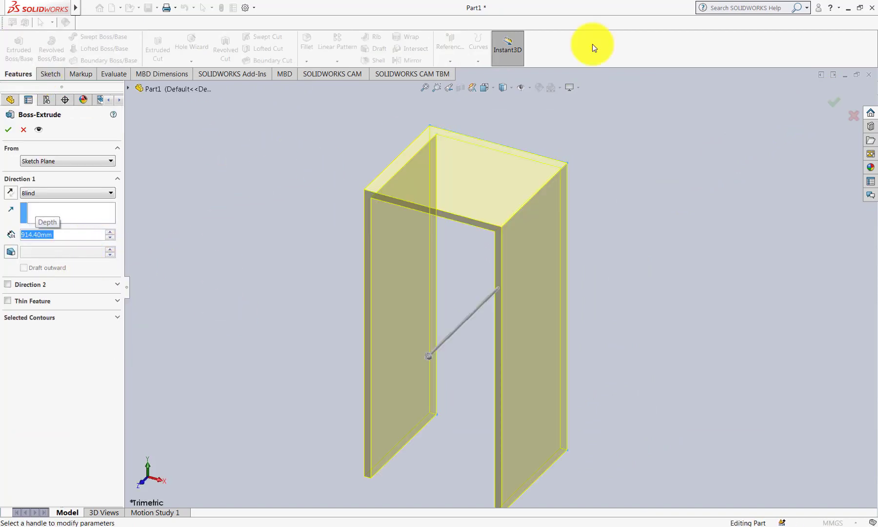
click(833, 101)
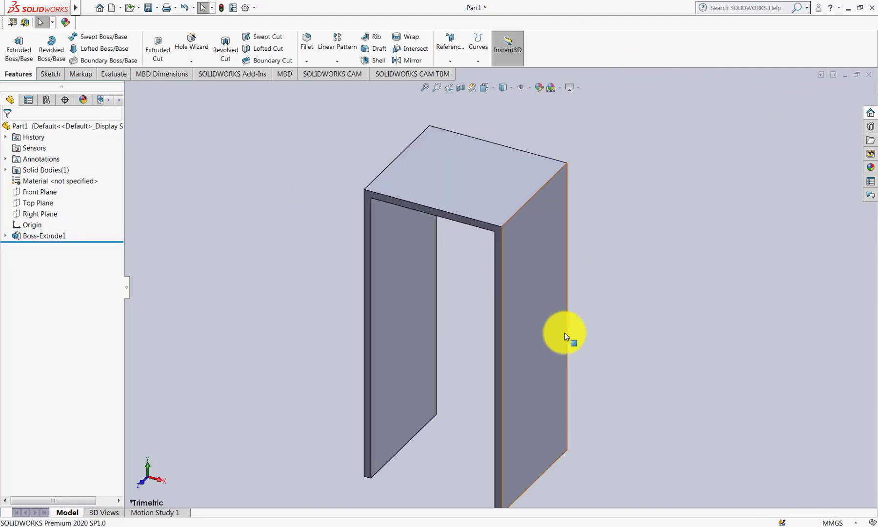
Orbit the part and view the right panel's outer face Normal To
scroll(564, 336, up, 5)
mouse_move(552, 365)
middle_down()
mouse_move(592, 313)
mouse_move(564, 317)
mouse_move(558, 303)
middle_up()
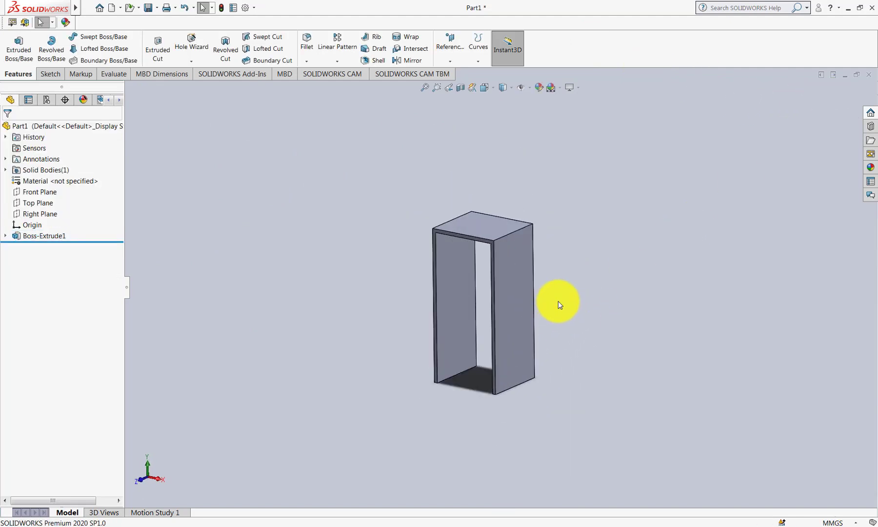
mouse_move(544, 349)
middle_down()
mouse_move(566, 329)
mouse_move(556, 299)
mouse_move(535, 292)
mouse_move(511, 335)
middle_up()
scroll(533, 339, down, 3)
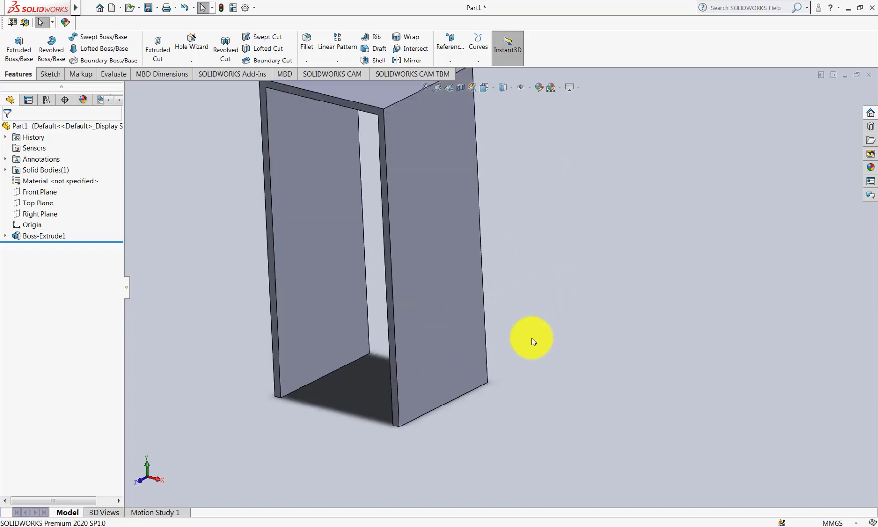
scroll(474, 350, up, 1)
click(462, 325)
key(space)
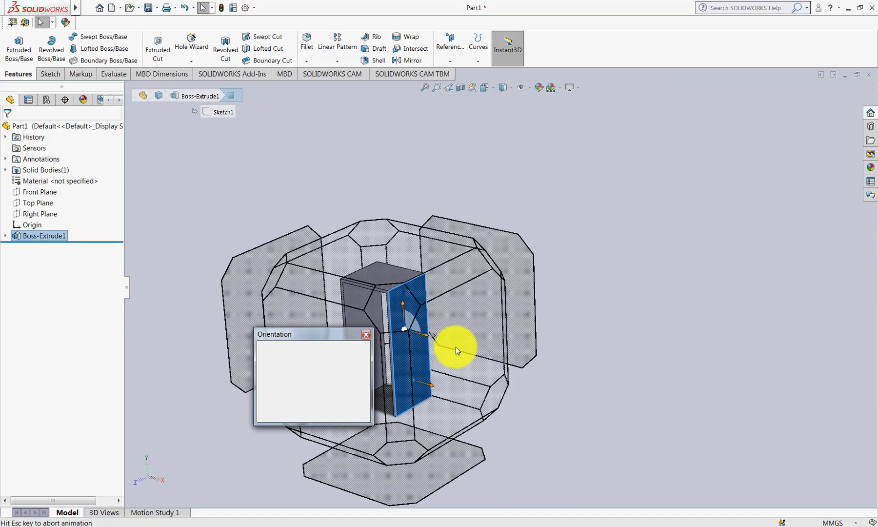
click(455, 348)
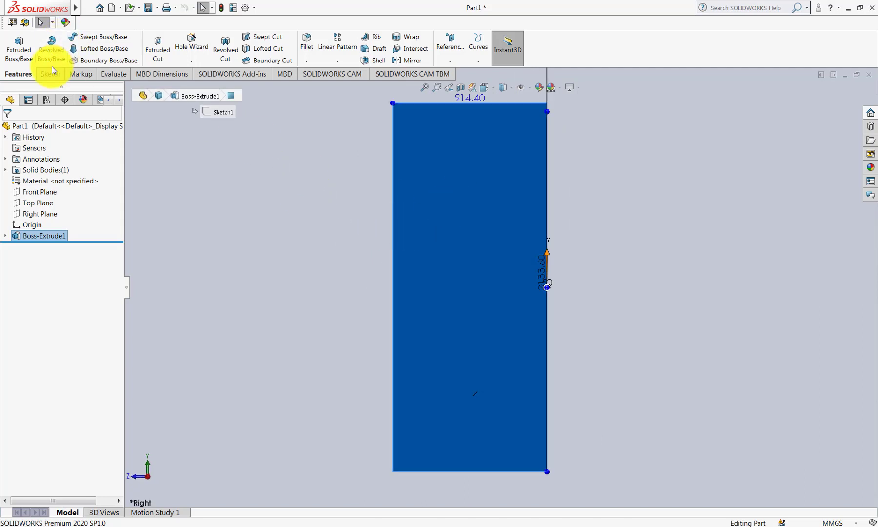
Sketch a corner rectangle from the panel face's bottom-left corner to its right edge
click(50, 74)
click(15, 43)
click(88, 52)
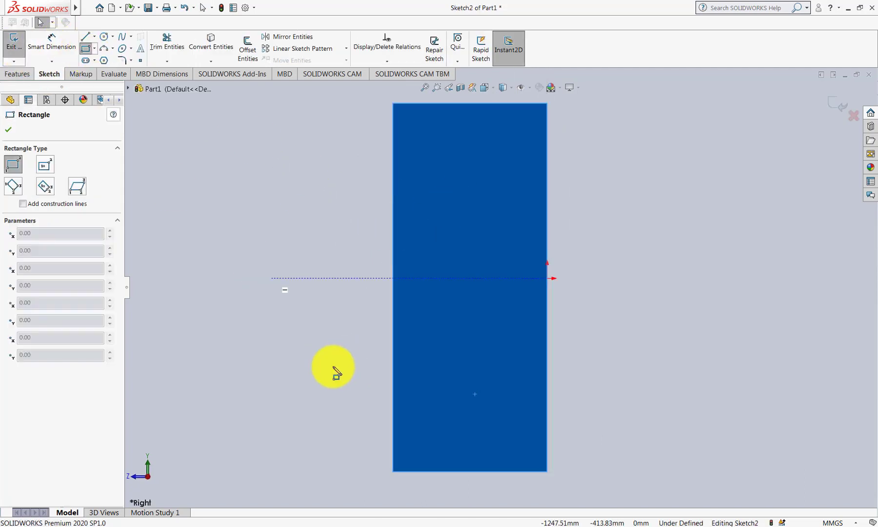
click(394, 471)
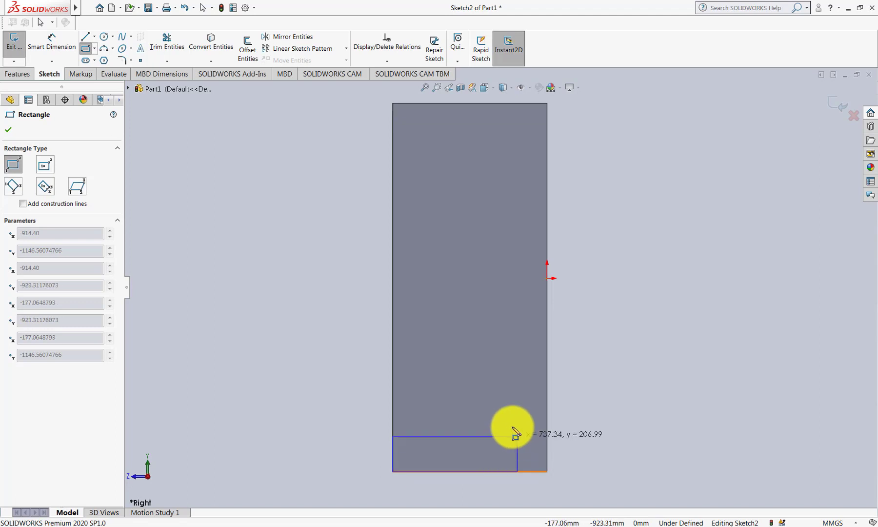
click(547, 405)
scroll(342, 361, up, 2)
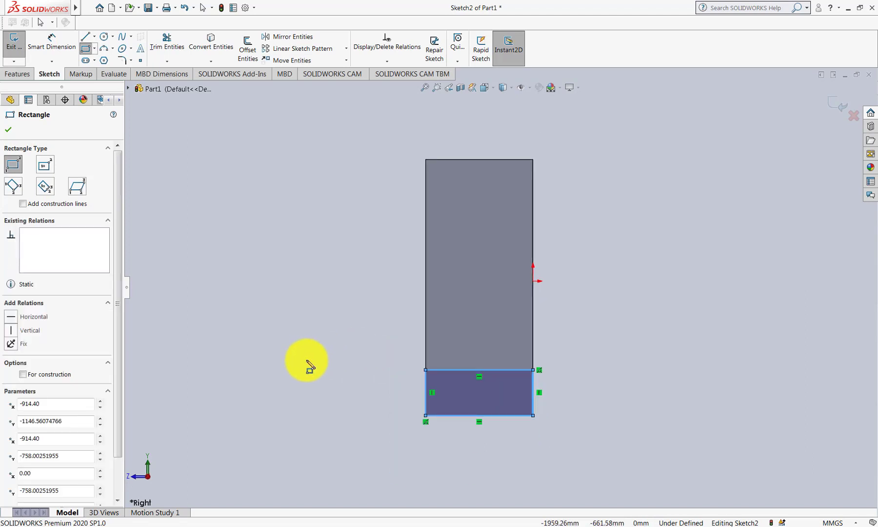
scroll(322, 381, up, 2)
scroll(415, 395, down, 4)
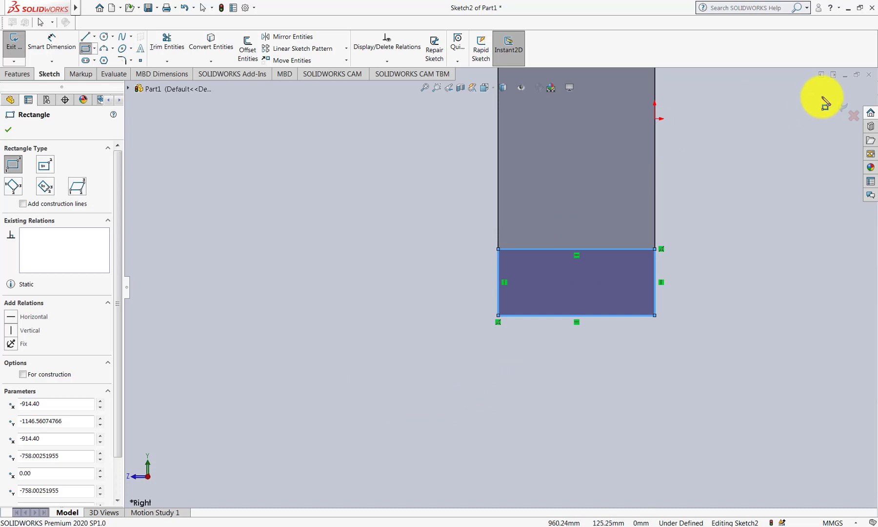
click(839, 104)
click(24, 74)
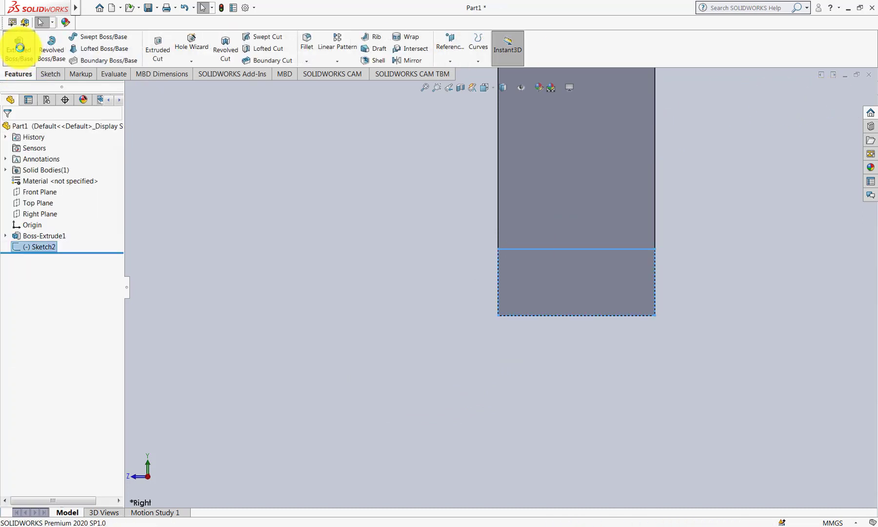
Extrude the bottom rectangle 500 mm into a block and orbit the model upright
click(19, 47)
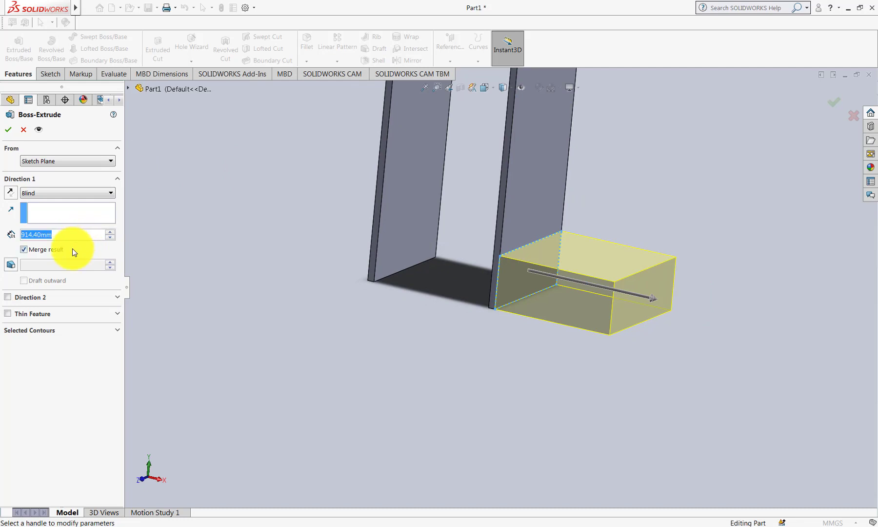
text(500)
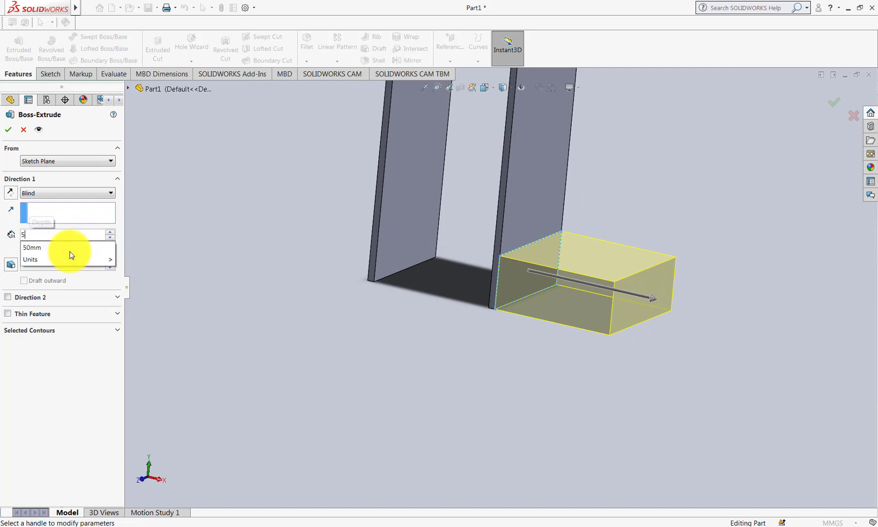
key(Return)
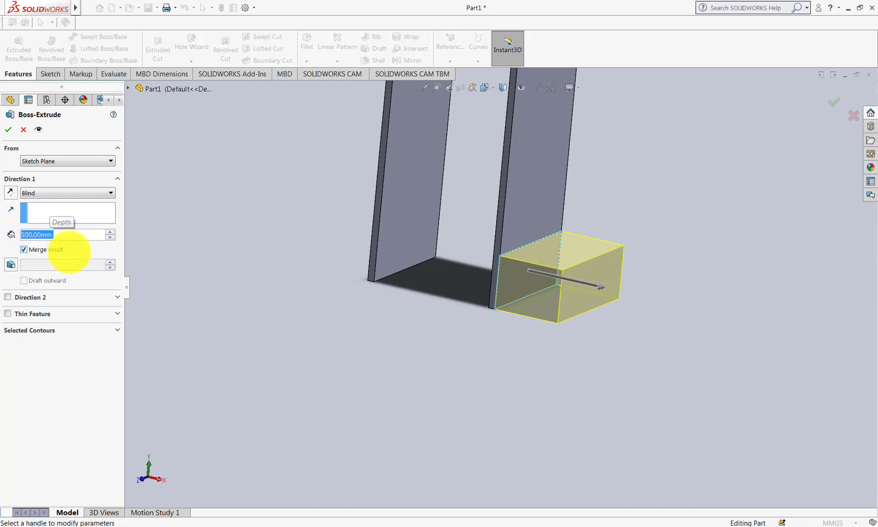
click(838, 100)
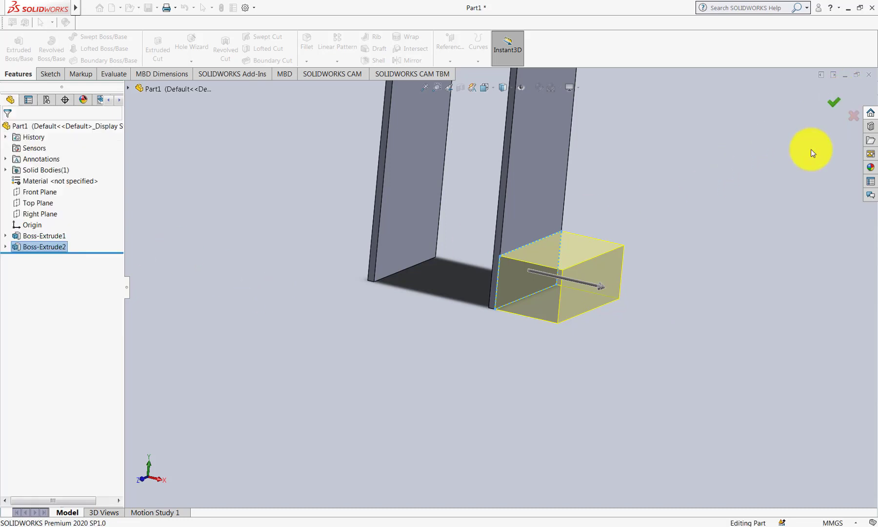
middle_drag(724, 252, 705, 259)
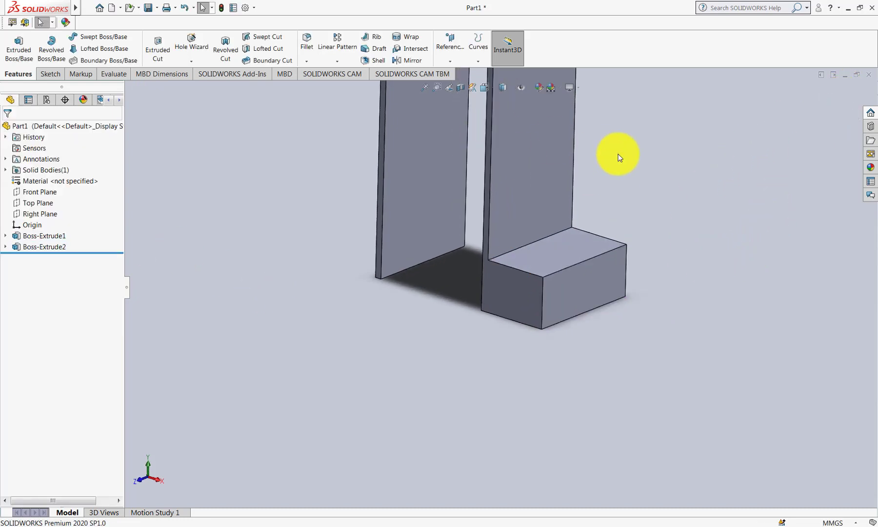
middle_drag(617, 156, 560, 127)
click(411, 39)
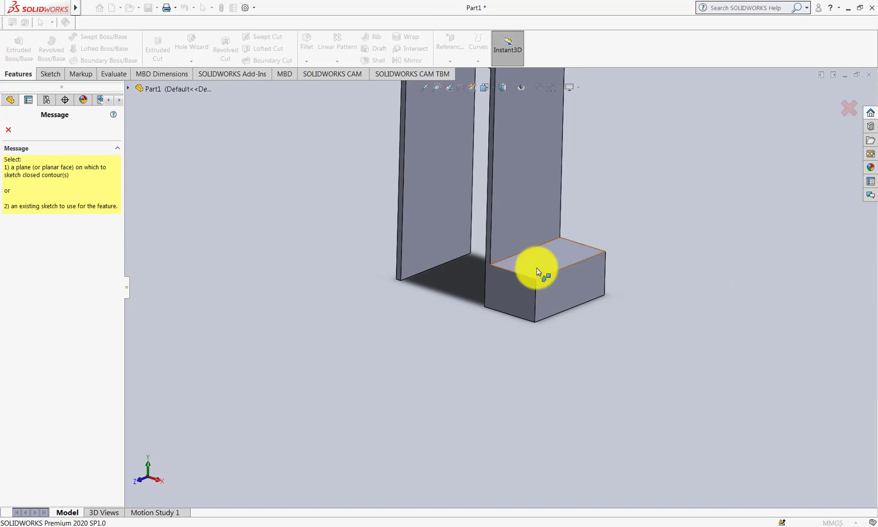
In Right view, add sketch text 'Motor' on the box face, document font off, 500% width
click(565, 288)
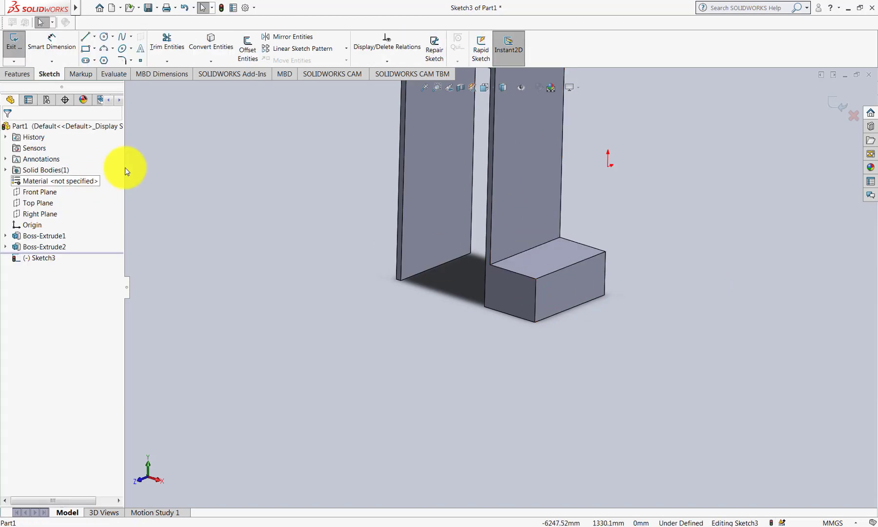
key(space)
click(460, 329)
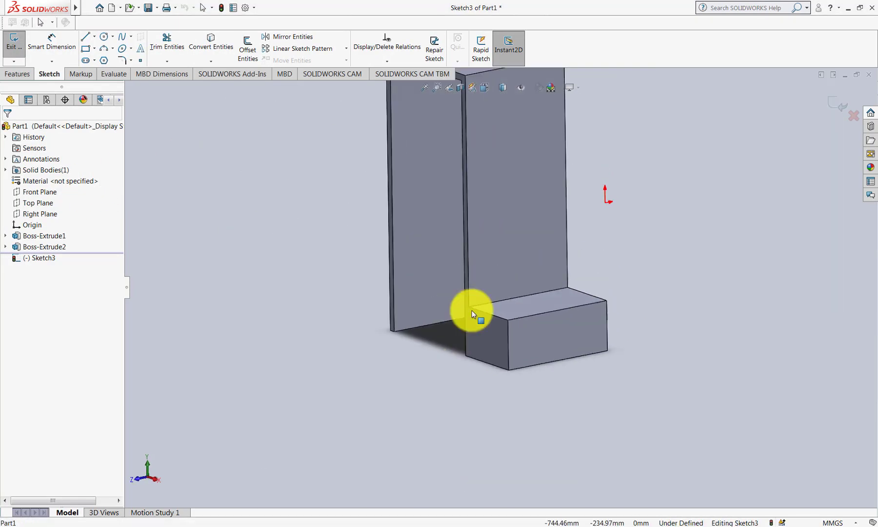
click(140, 48)
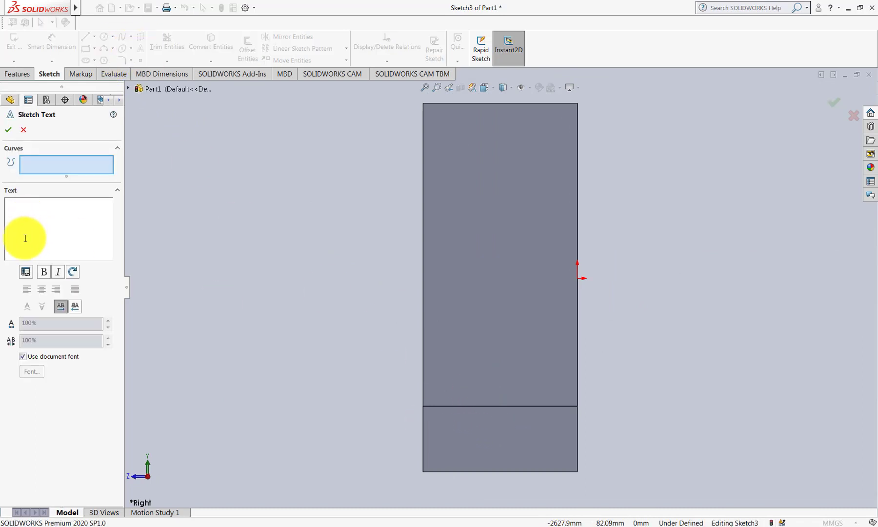
text(Motor)
click(445, 430)
scroll(460, 428, down, 2)
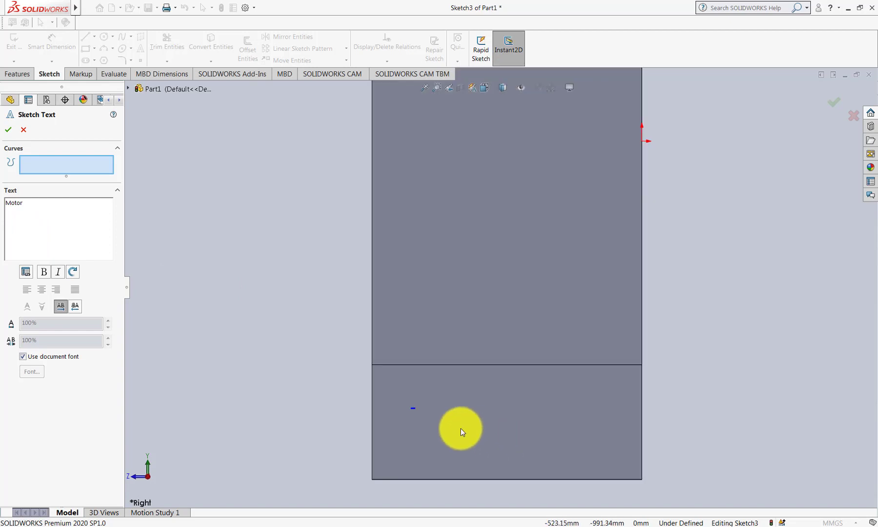
scroll(439, 415, down, 2)
scroll(404, 341, down, 2)
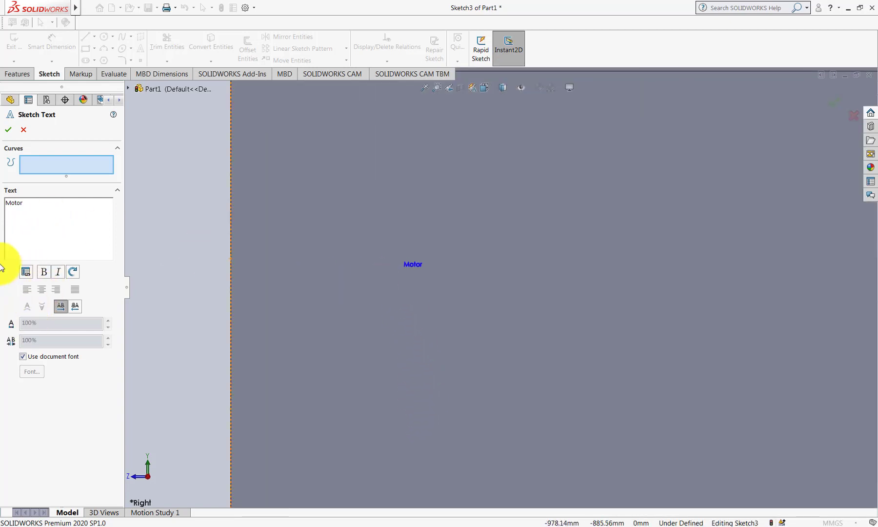
click(50, 358)
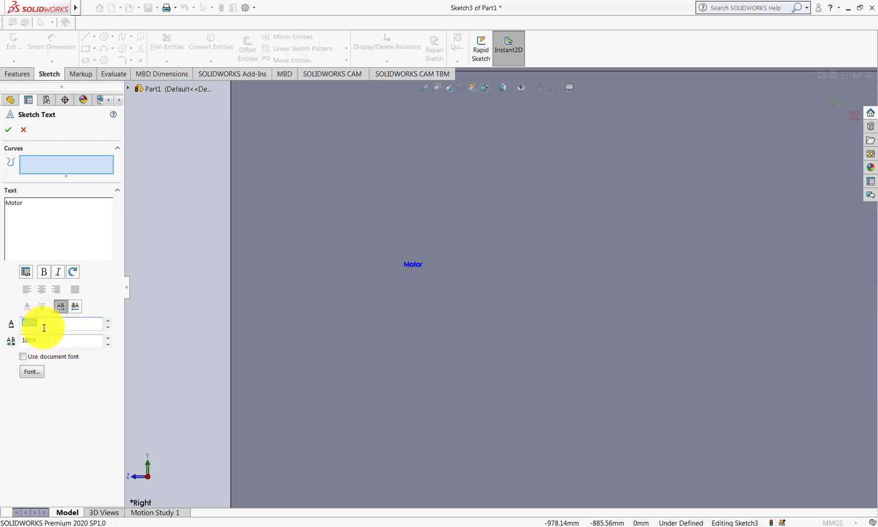
text(0)
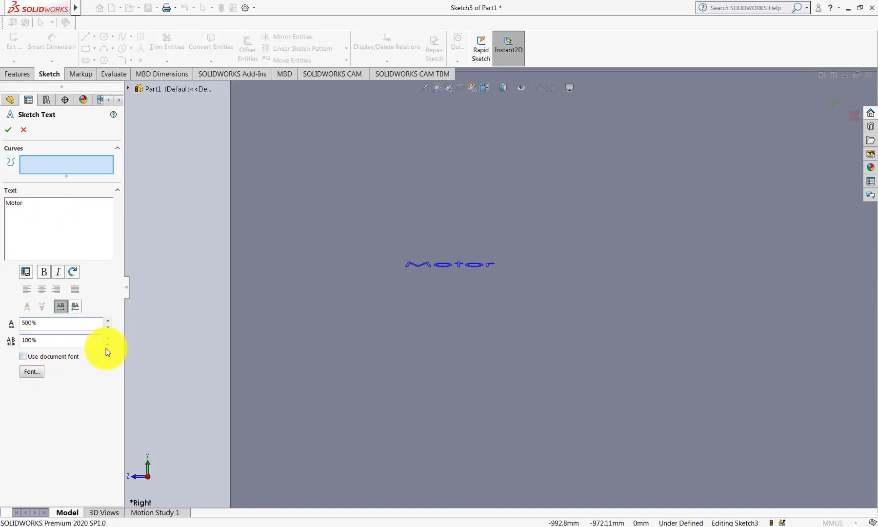
drag(23, 208, 9, 206)
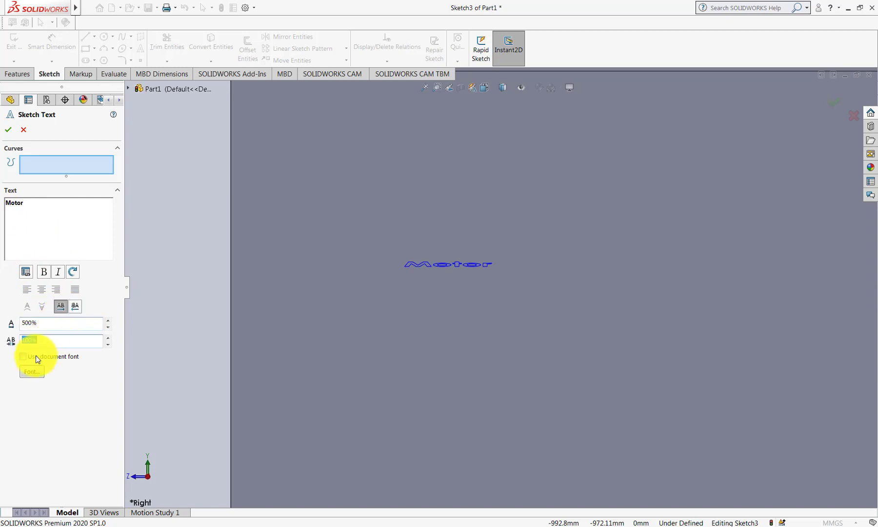
Adjust the Motor text height in the Font dialog, trying 100 then 50
click(32, 371)
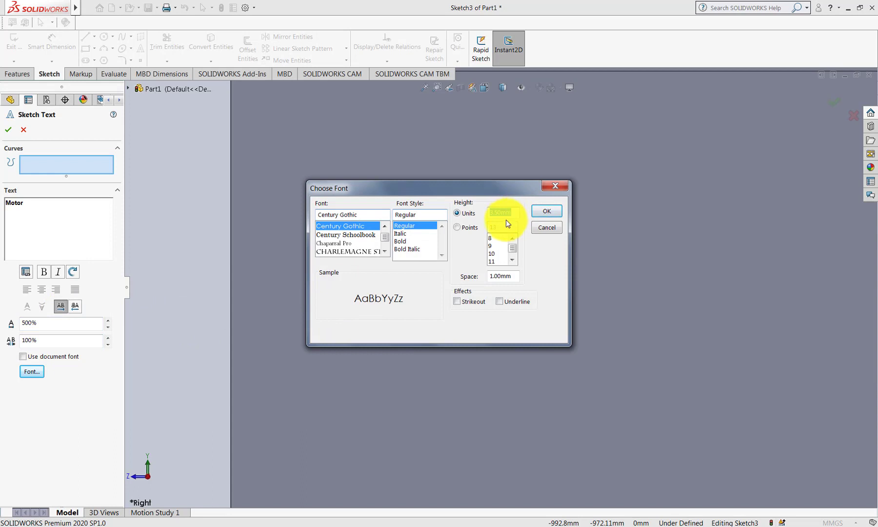
text(5)
key(Return)
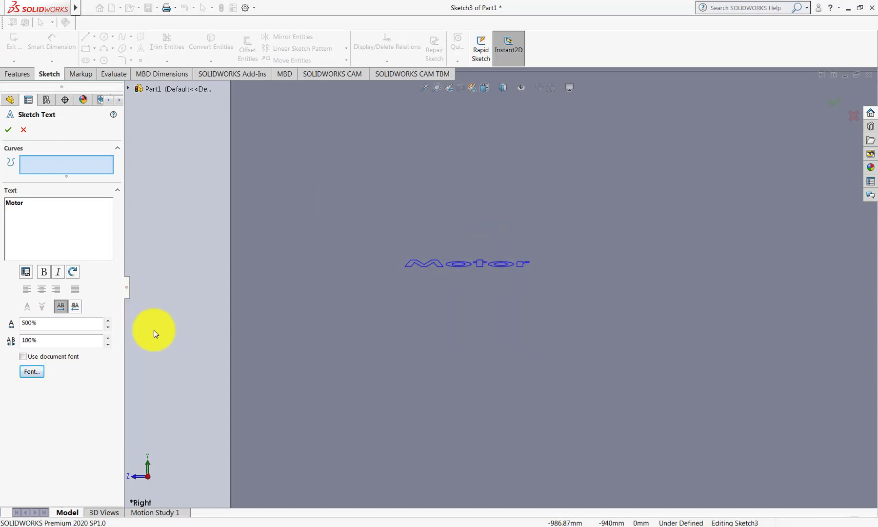
click(29, 371)
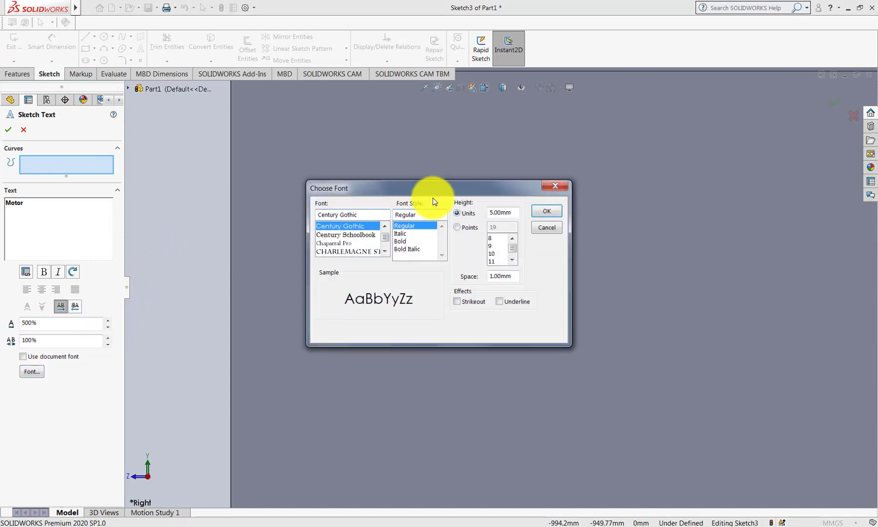
drag(432, 197, 250, 224)
text(100)
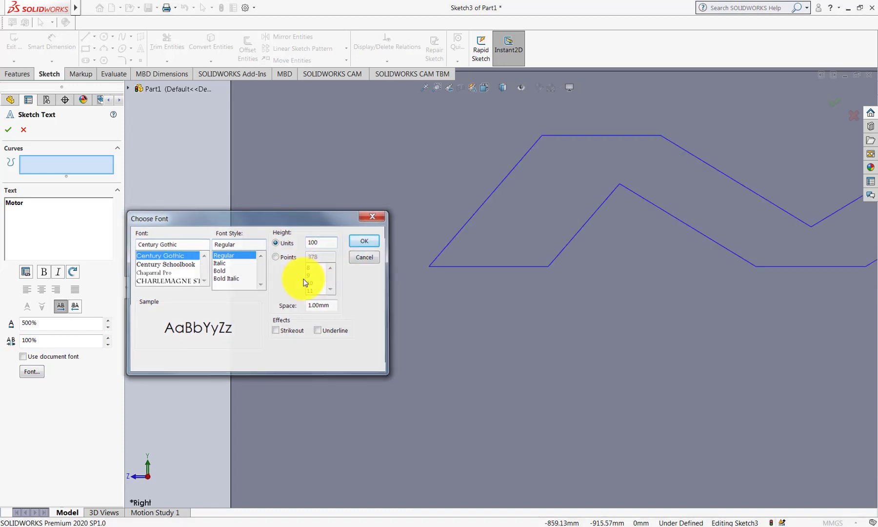
key(Return)
scroll(729, 323, up, 3)
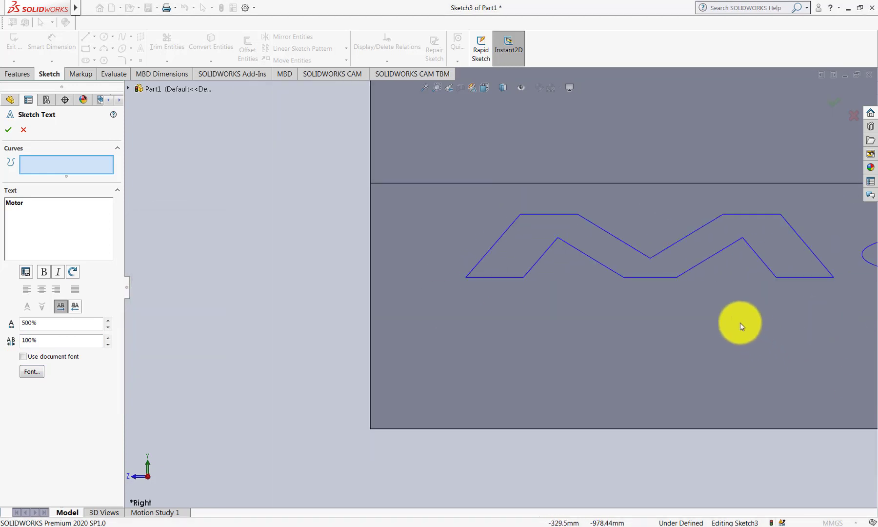
scroll(687, 313, up, 2)
scroll(404, 279, down, 2)
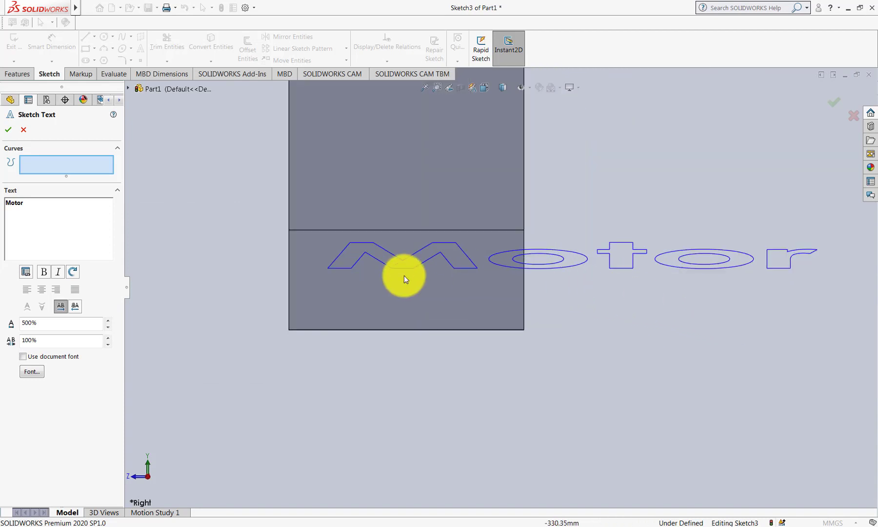
click(32, 371)
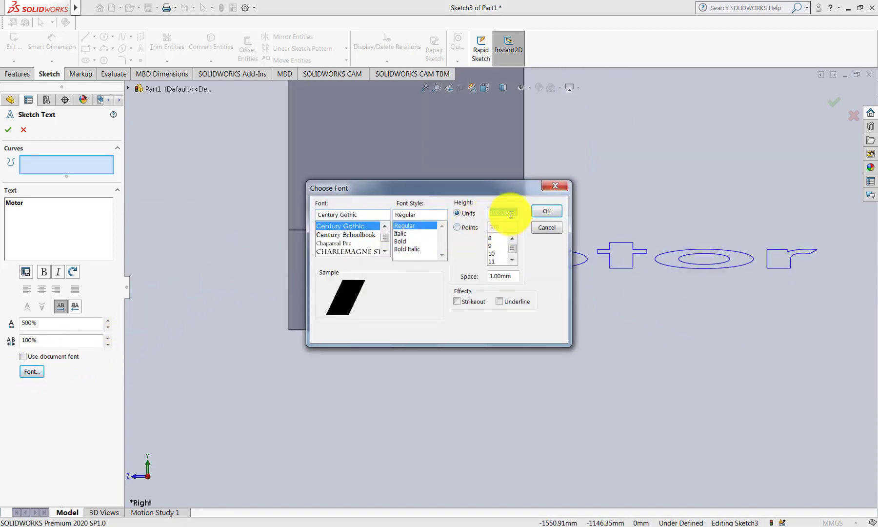
text(50)
key(Return)
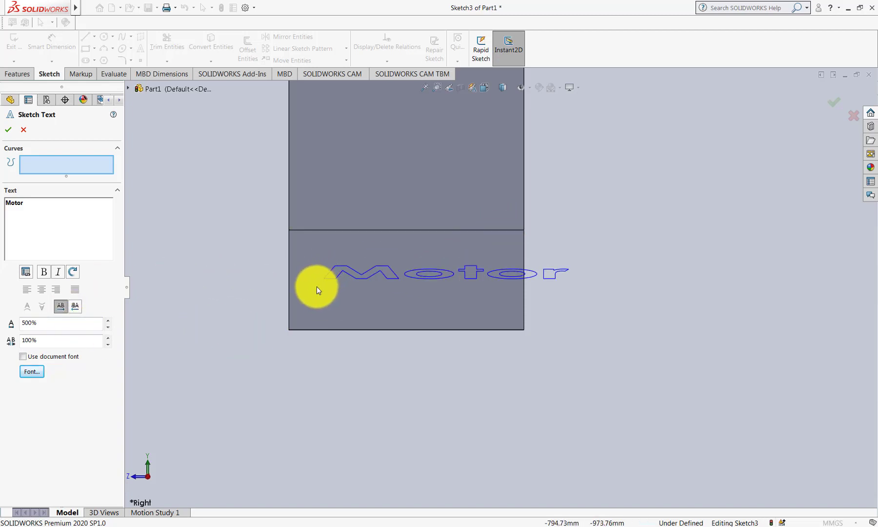
Move the Motor text inside the box face and set it in Century Gothic regular
click(298, 289)
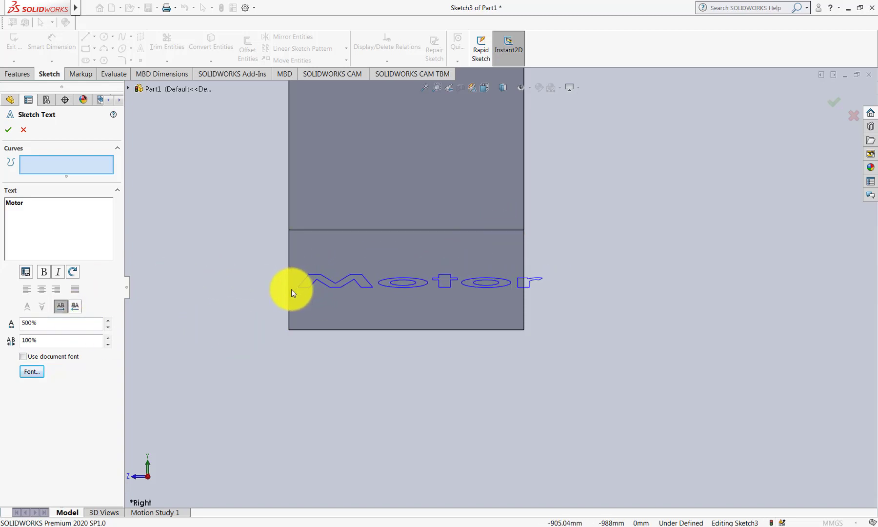
click(292, 288)
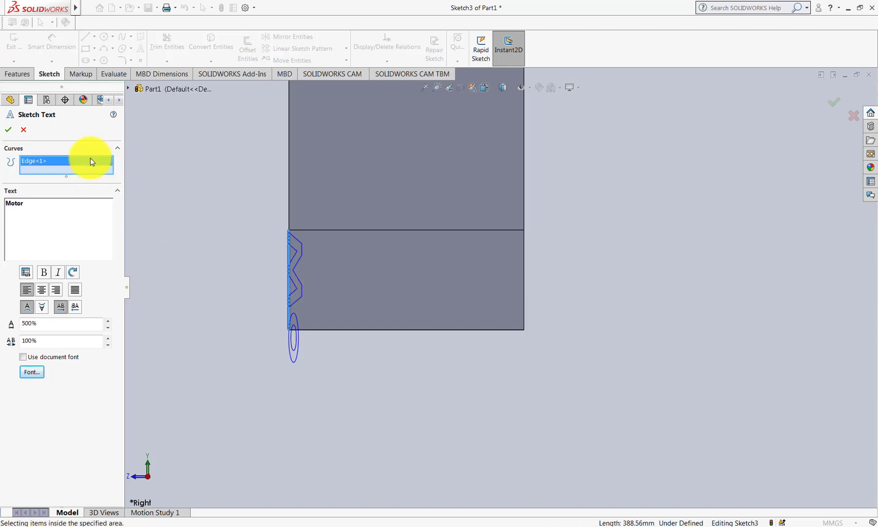
key(Delete)
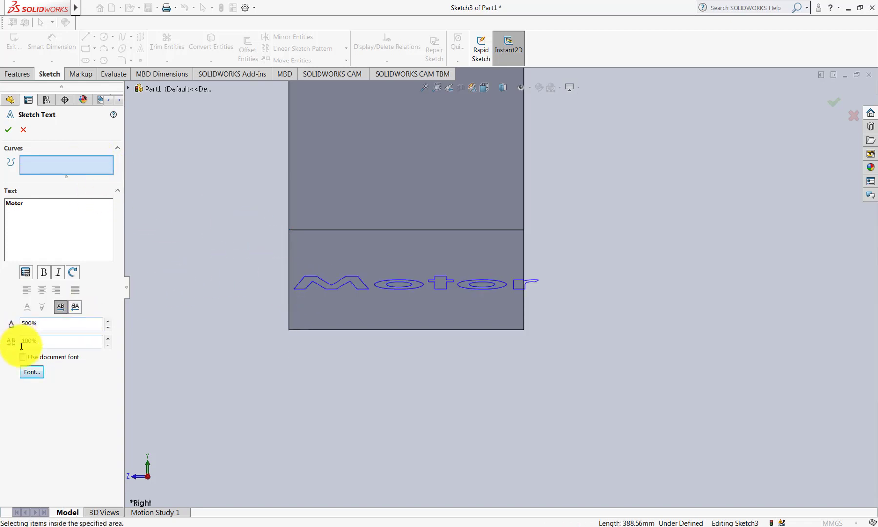
click(30, 371)
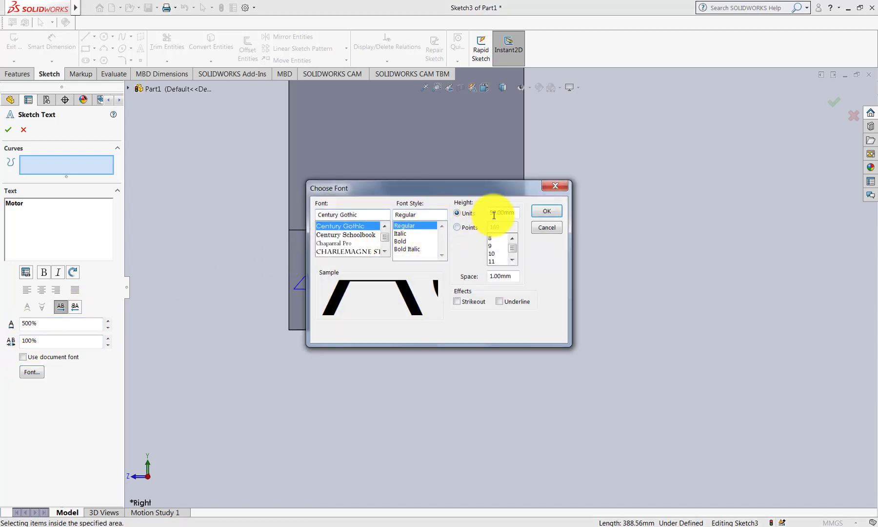
key(Return)
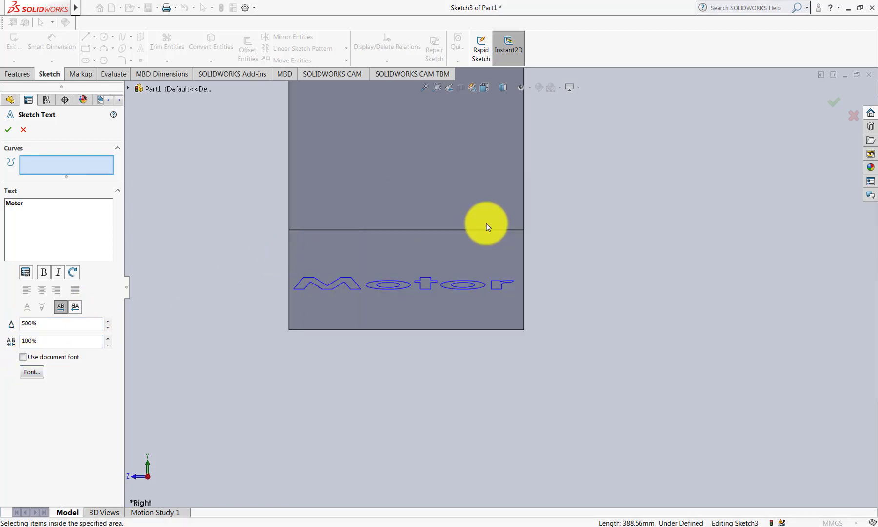
Wrap the Motor text sketch 10 mm onto the lower block's face and orbit to inspect it
click(820, 95)
click(834, 101)
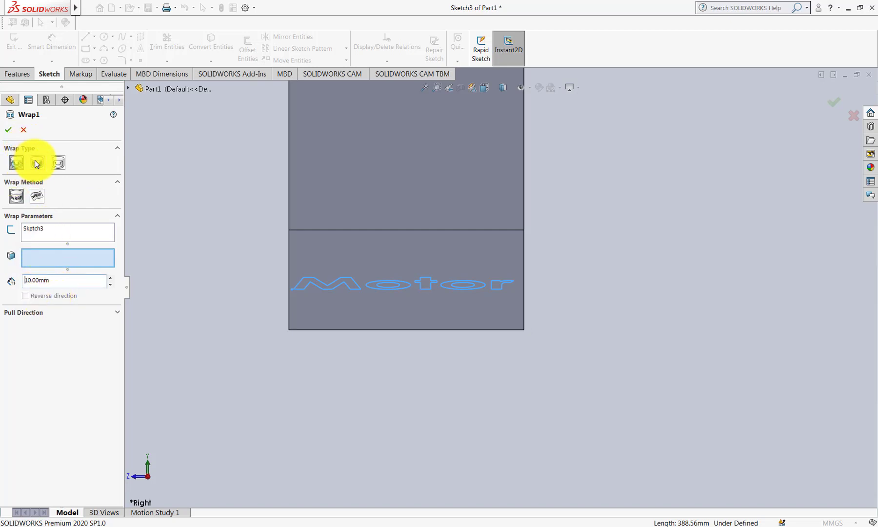
click(7, 132)
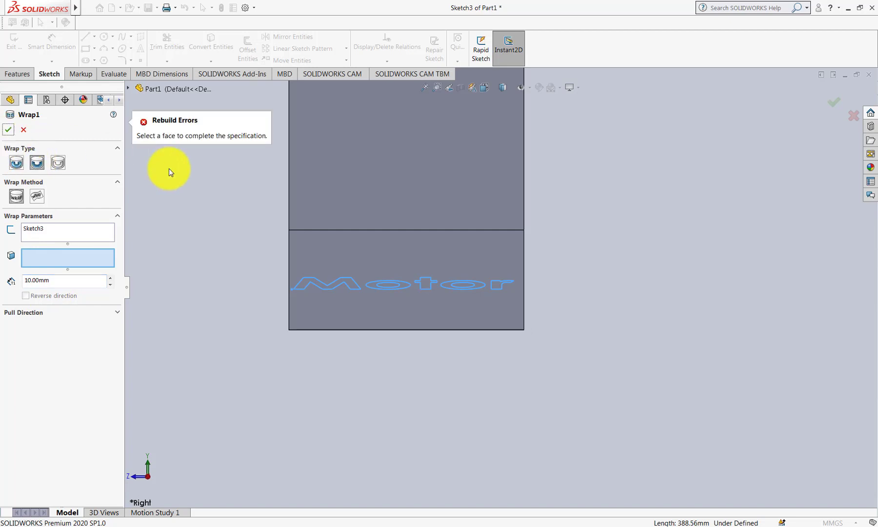
click(346, 257)
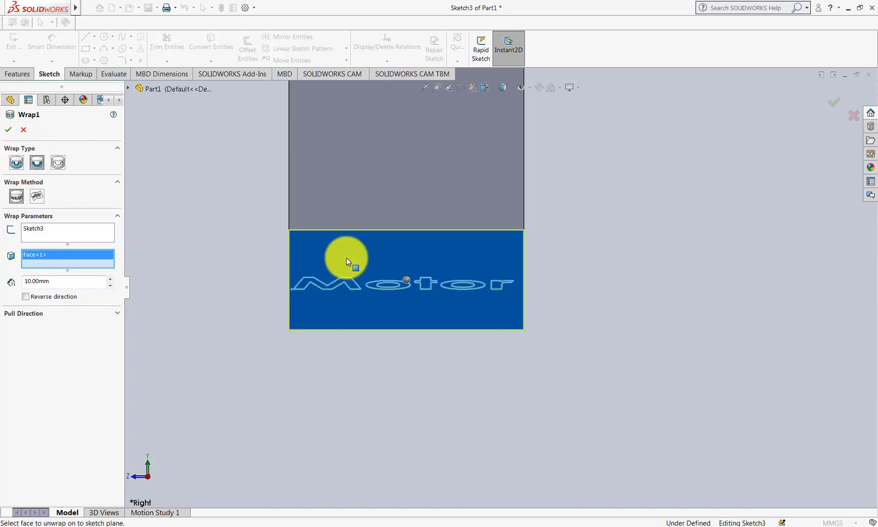
click(11, 130)
mouse_move(256, 249)
middle_down()
mouse_move(308, 294)
mouse_move(528, 294)
mouse_move(529, 270)
mouse_move(515, 288)
mouse_move(511, 234)
mouse_move(490, 215)
mouse_move(457, 219)
middle_up()
View the tall panel face from the Right and sketch a small rectangle above the lettered block
click(422, 171)
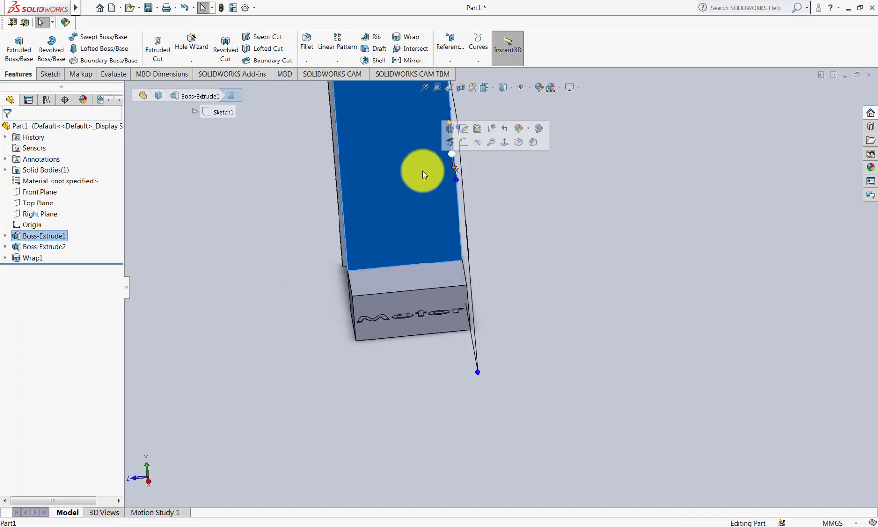
key(space)
click(419, 344)
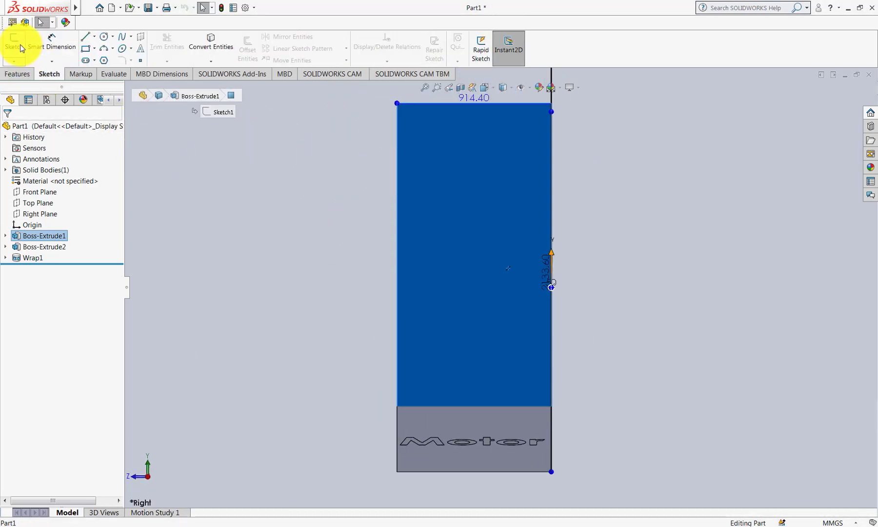
click(14, 42)
click(86, 49)
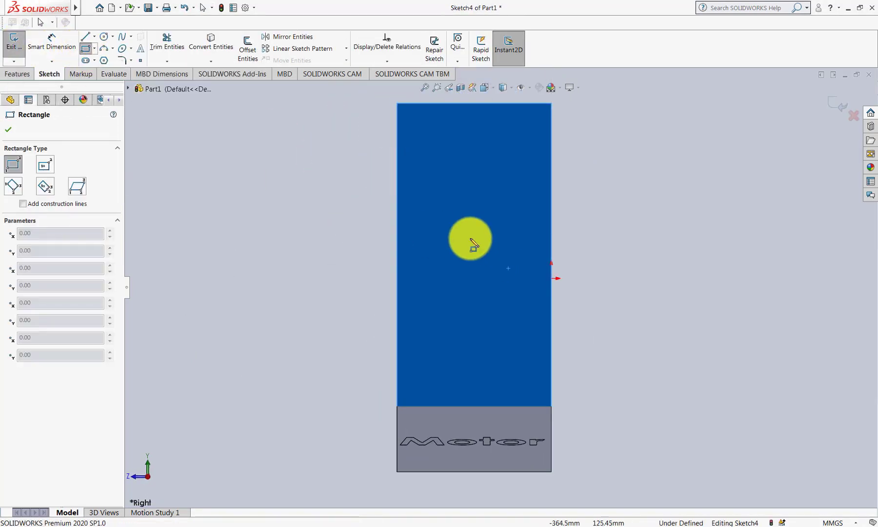
click(419, 192)
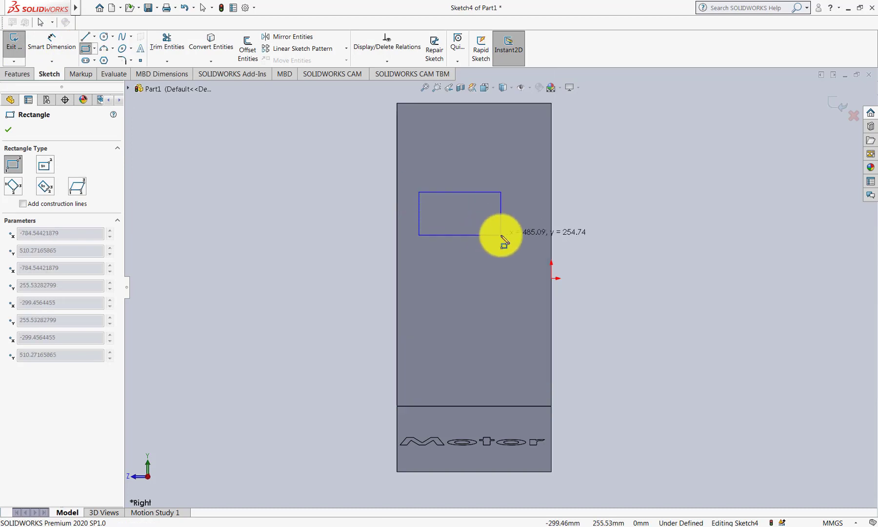
click(501, 235)
Dimension the rectangle 450 mm tall on its left edge and 500 mm wide on its top edge
click(51, 41)
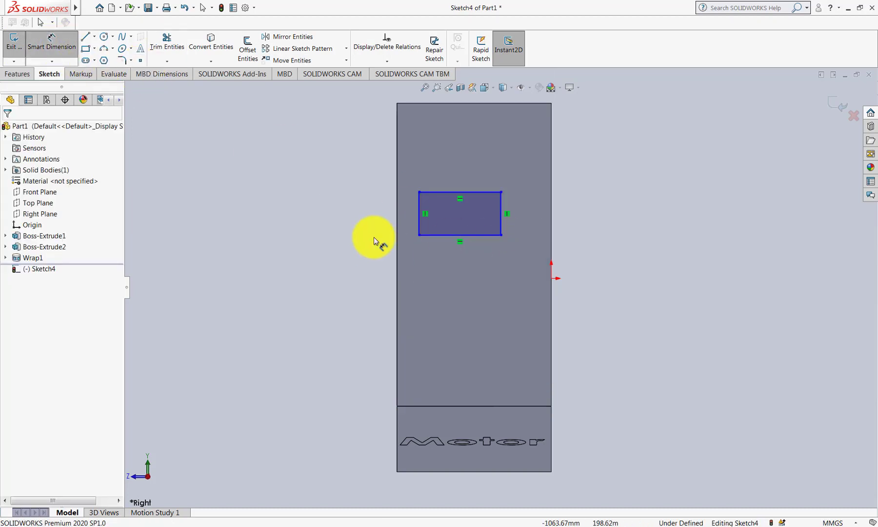
click(419, 210)
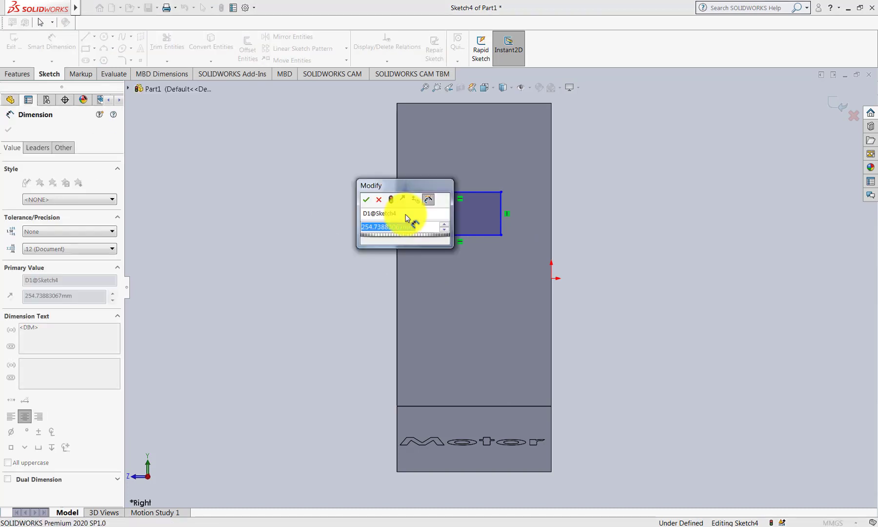
text(450)
key(Return)
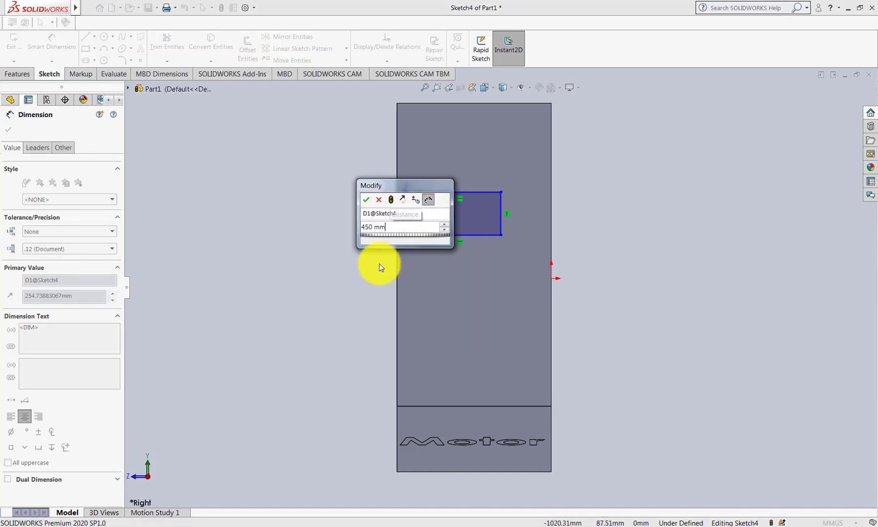
key(Return)
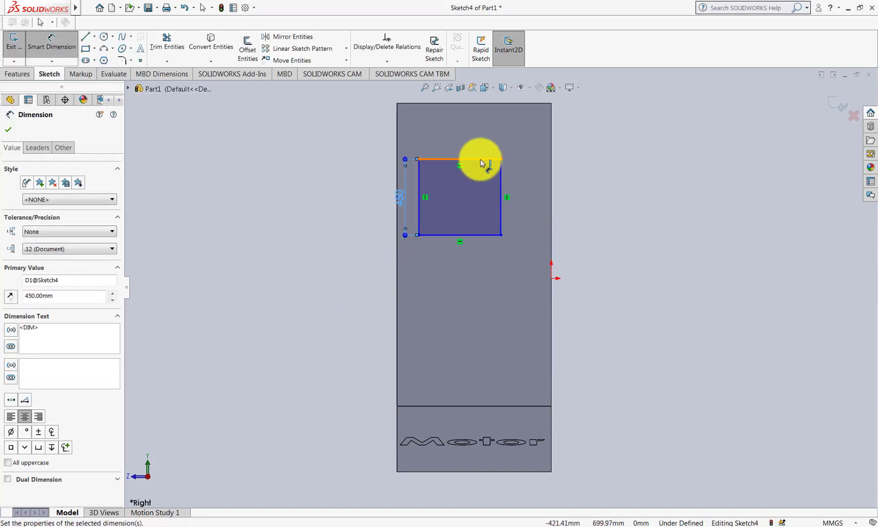
click(480, 159)
click(479, 145)
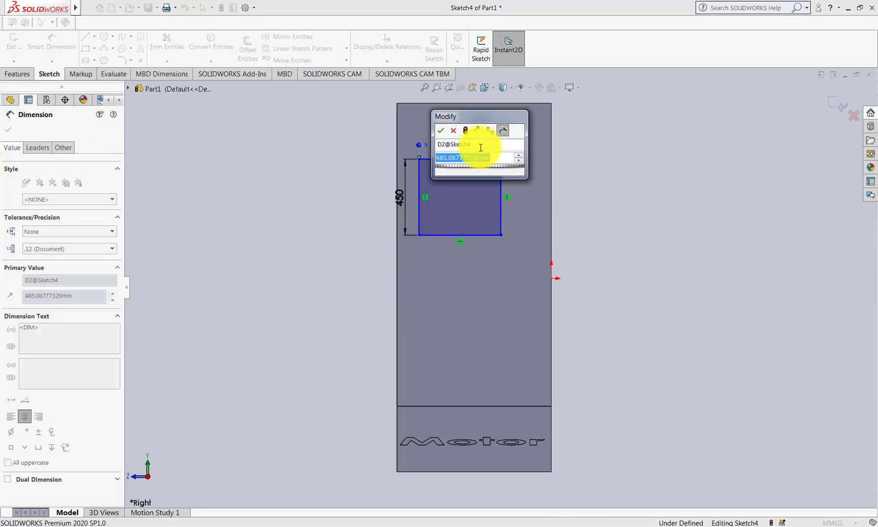
text(500)
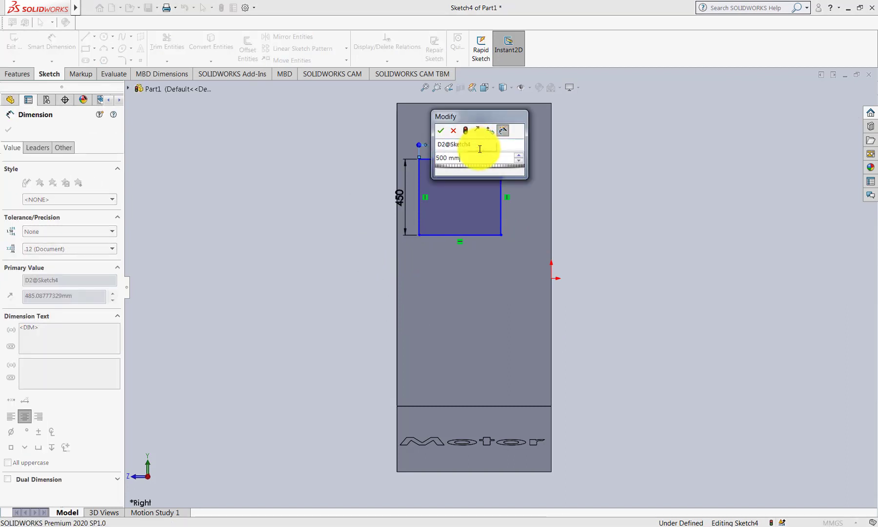
key(Return)
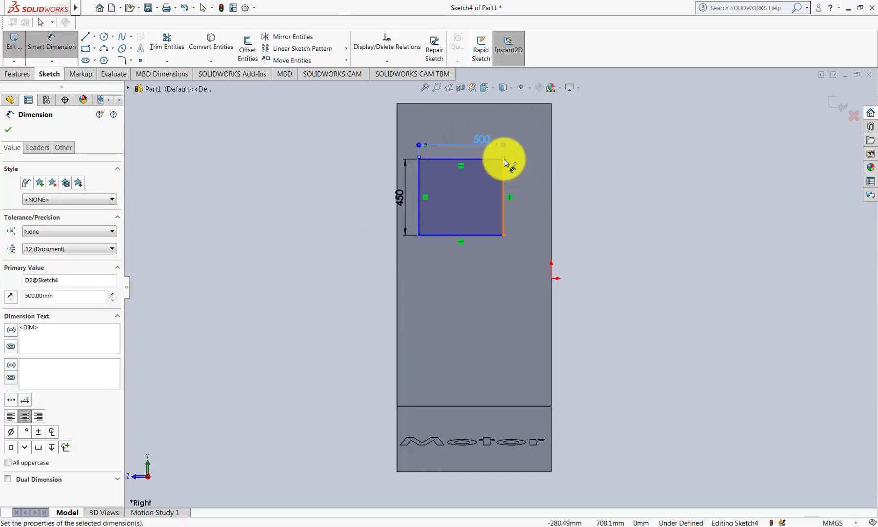
key(Escape)
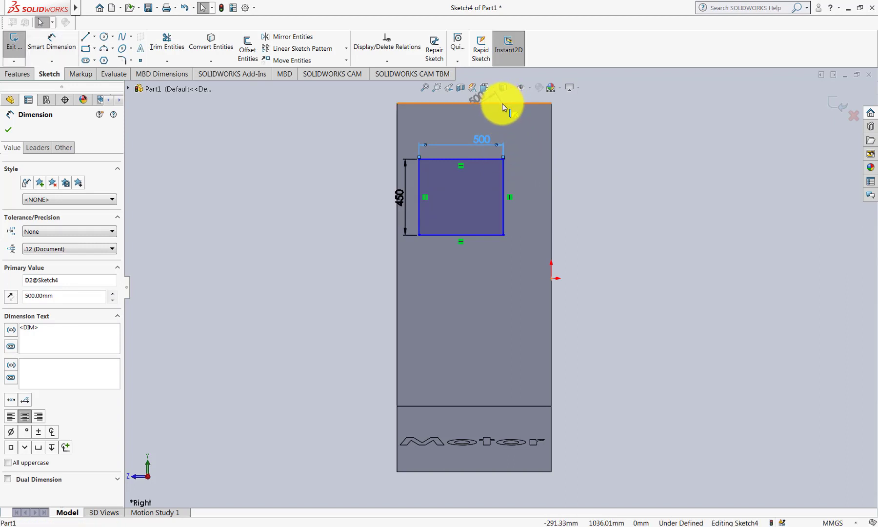
Place the rectangle's top edge 600 mm below the block's top edge
click(504, 104)
ctrl+middle_drag(490, 137, 485, 292)
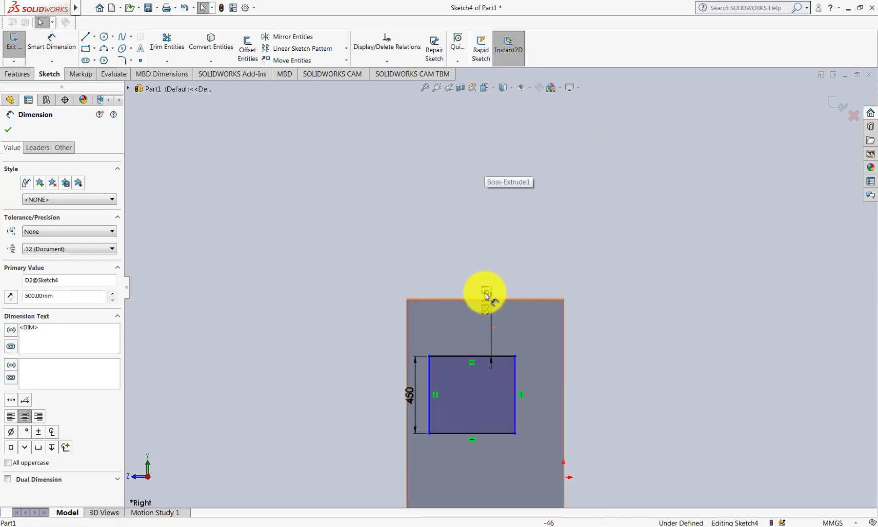
click(485, 305)
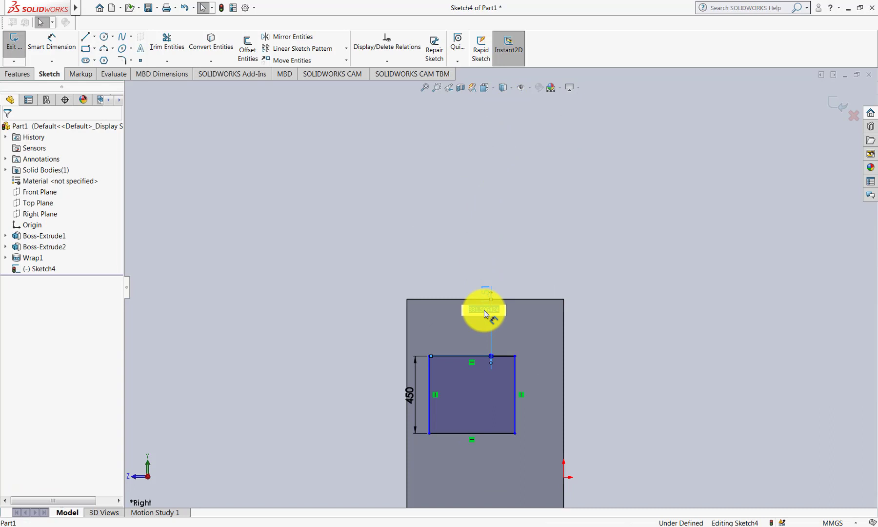
text(600)
key(Return)
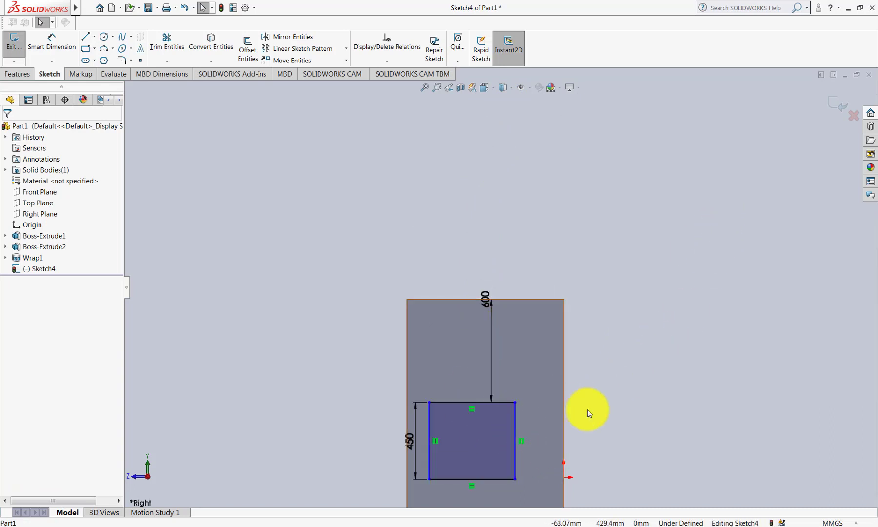
scroll(588, 432, down, 3)
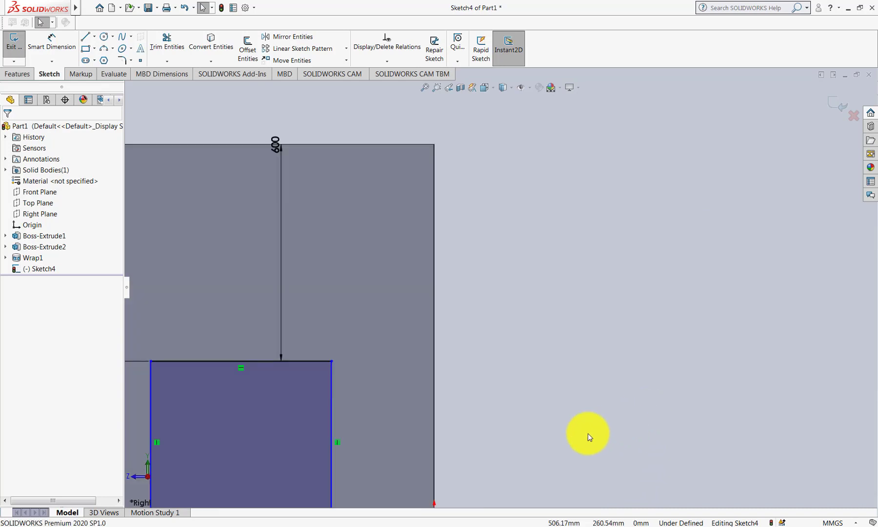
scroll(488, 428, up, 4)
scroll(474, 367, up, 2)
scroll(474, 366, down, 2)
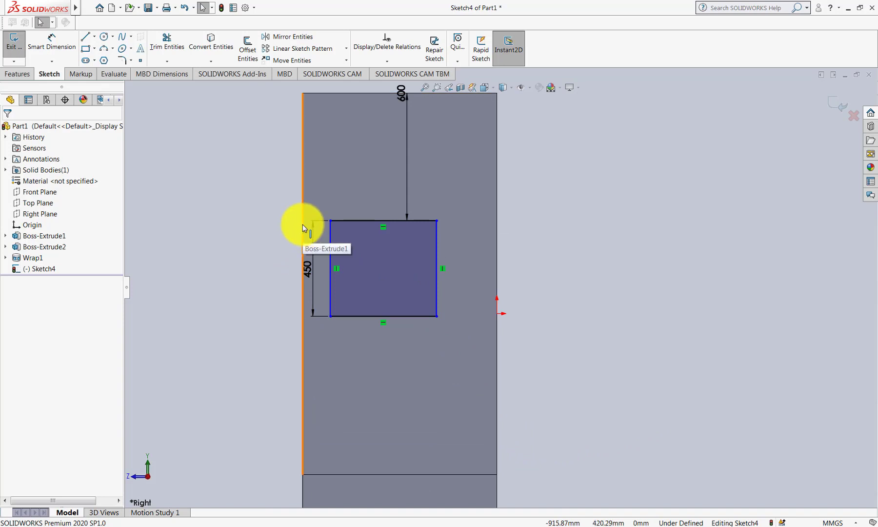
Draw a vertical centerline between the rectangle's top and bottom edge midpoints
click(95, 37)
click(95, 56)
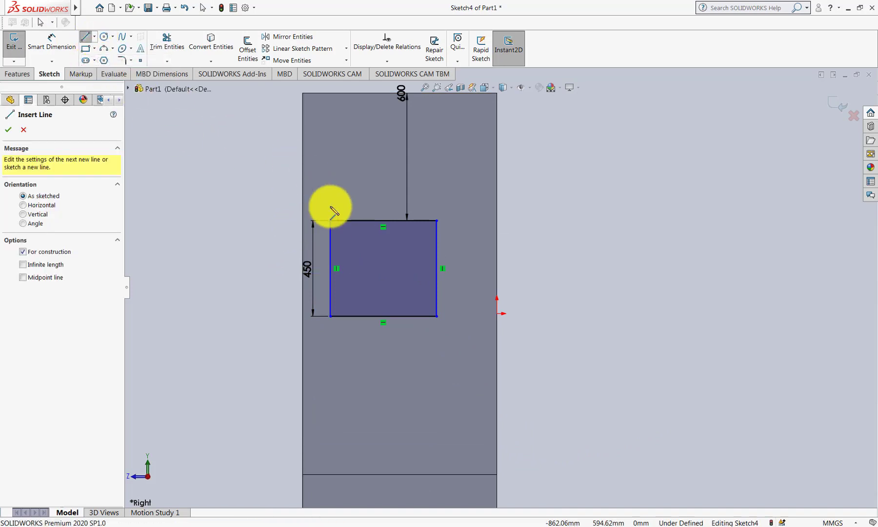
click(383, 221)
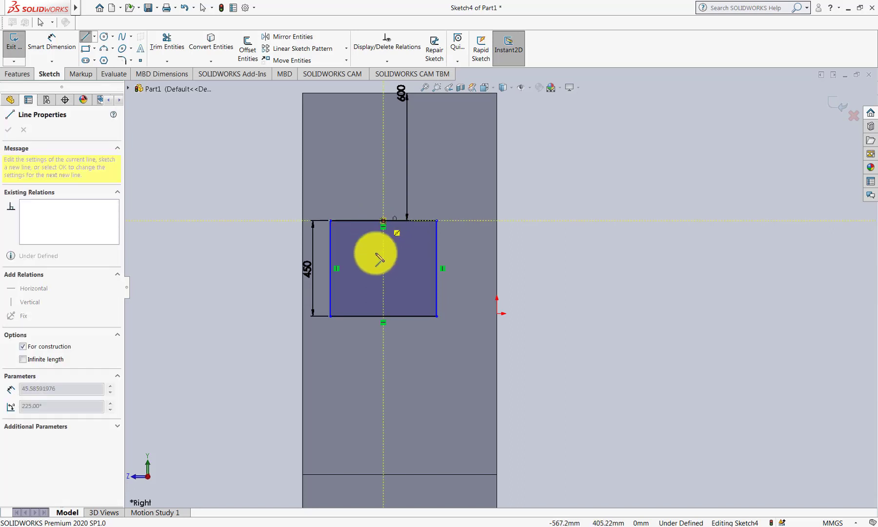
click(382, 317)
key(Escape)
click(53, 43)
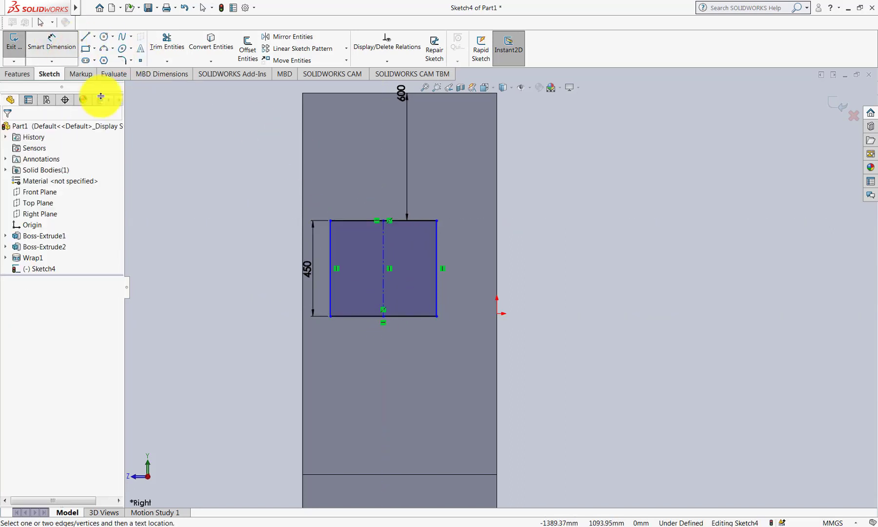
click(383, 258)
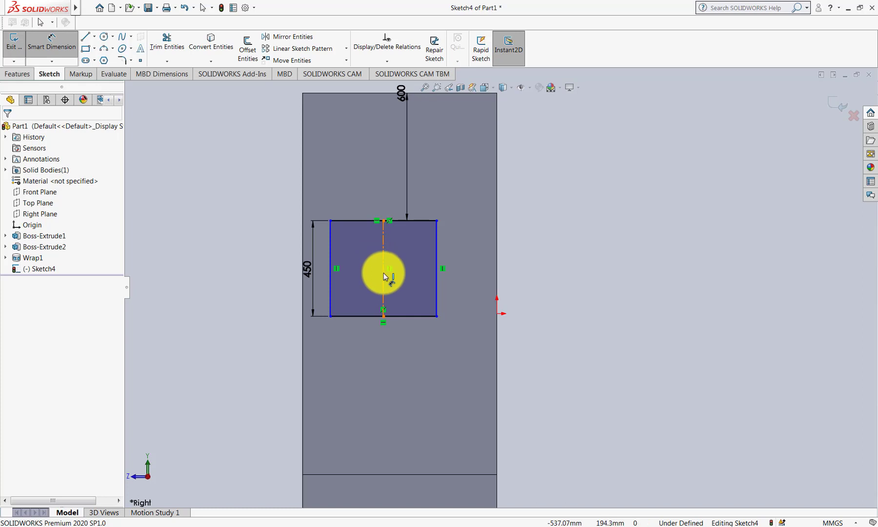
Draw a horizontal centerline between the rectangle's left and right edge midpoints
click(95, 37)
click(94, 60)
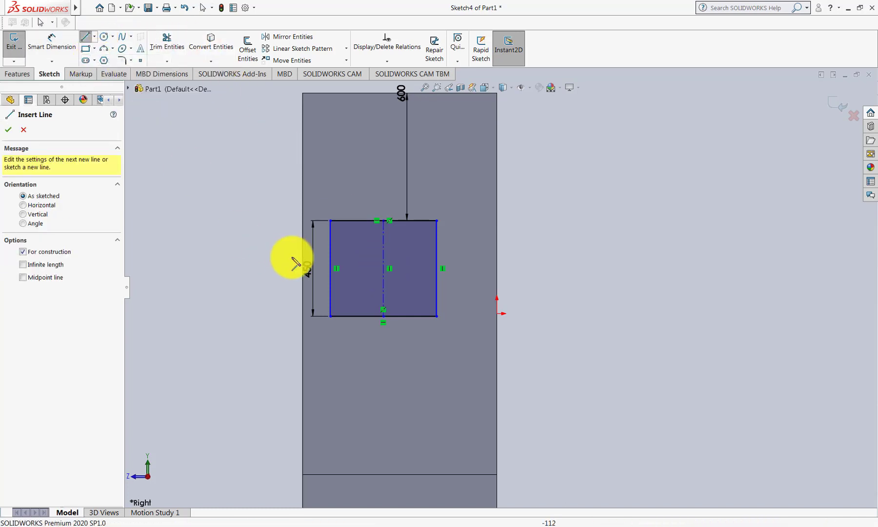
click(331, 268)
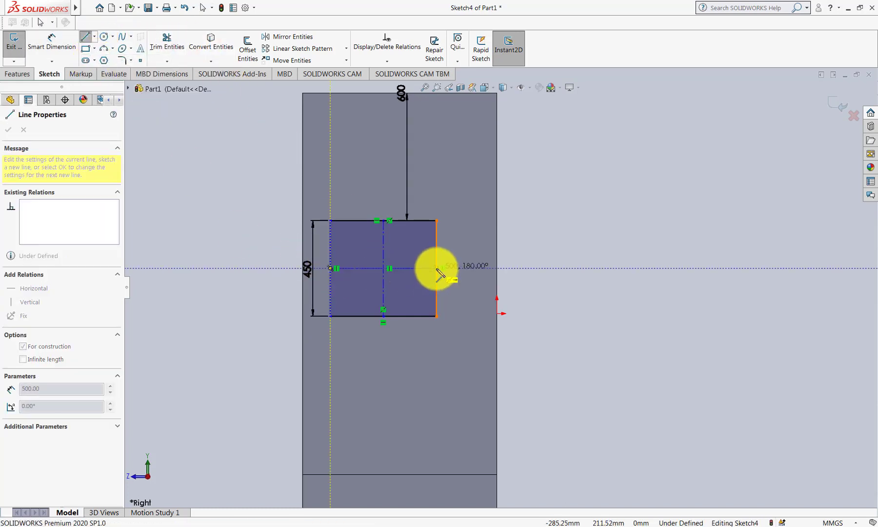
click(437, 268)
key(Escape)
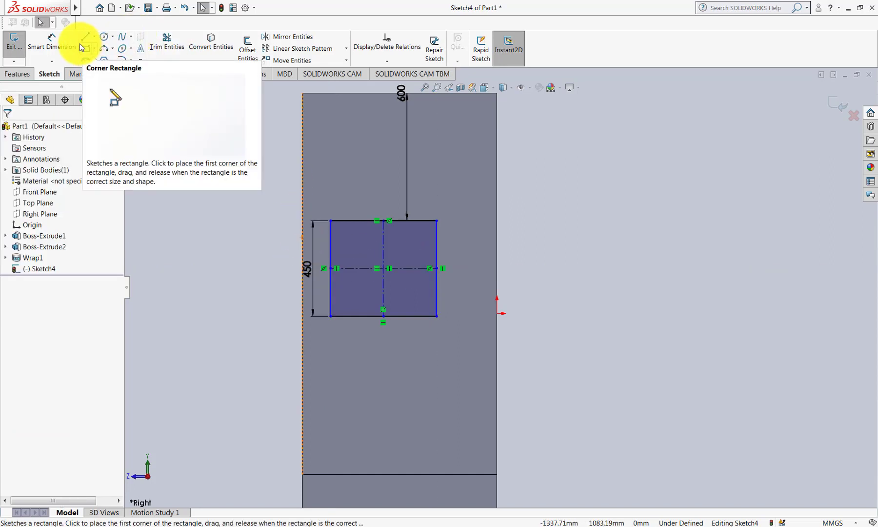
Dimension the vertical centerline 3 ft /2 (457.20 mm) from the part's left edge and exit the sketch
click(51, 42)
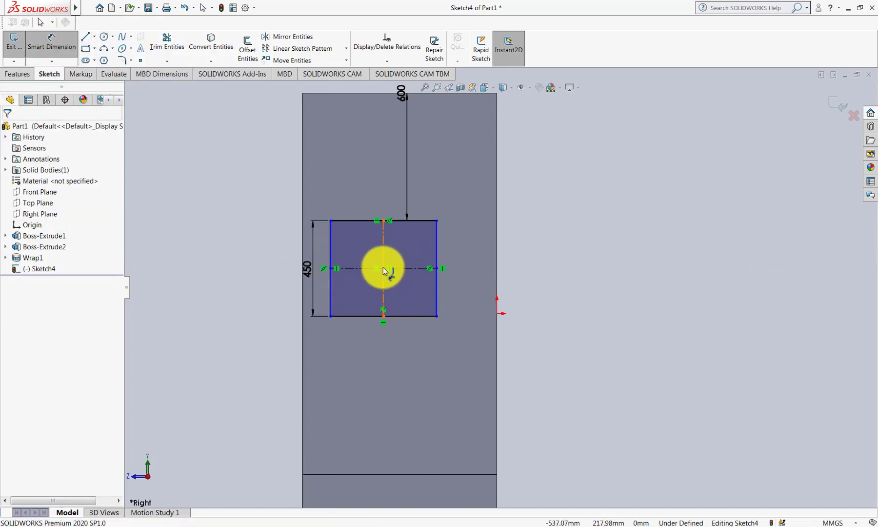
scroll(386, 271, down, 2)
scroll(383, 268, down, 3)
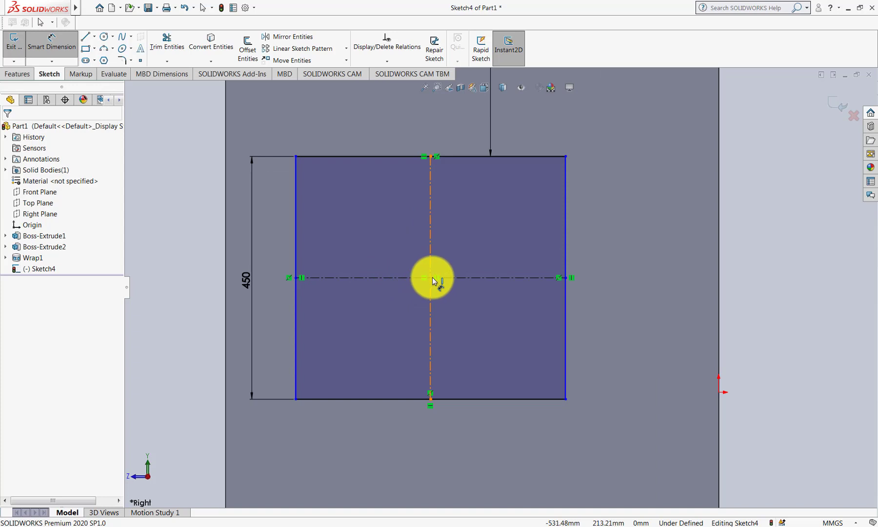
click(431, 281)
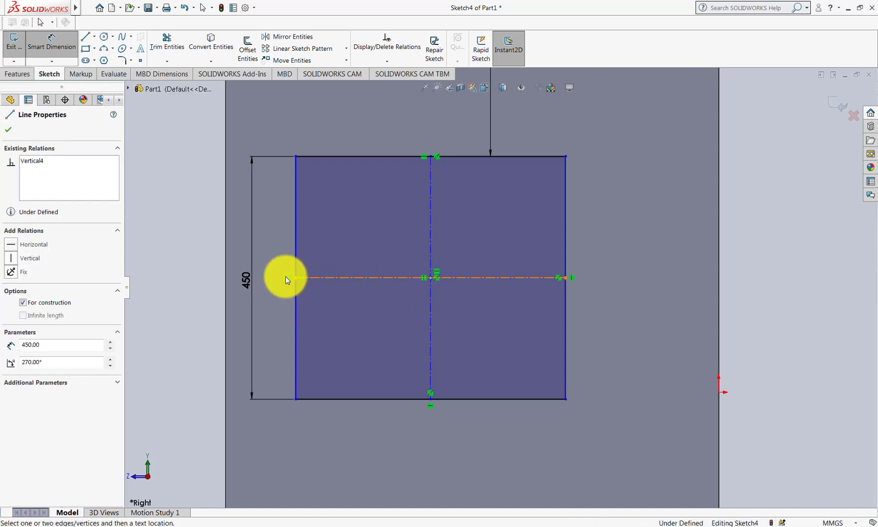
click(226, 277)
click(184, 280)
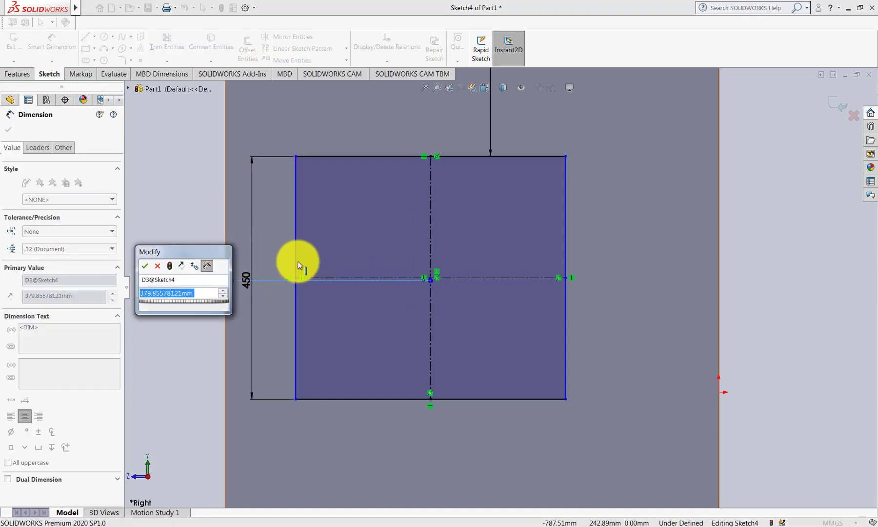
scroll(316, 264, up, 3)
scroll(390, 278, up, 1)
scroll(451, 307, up, 1)
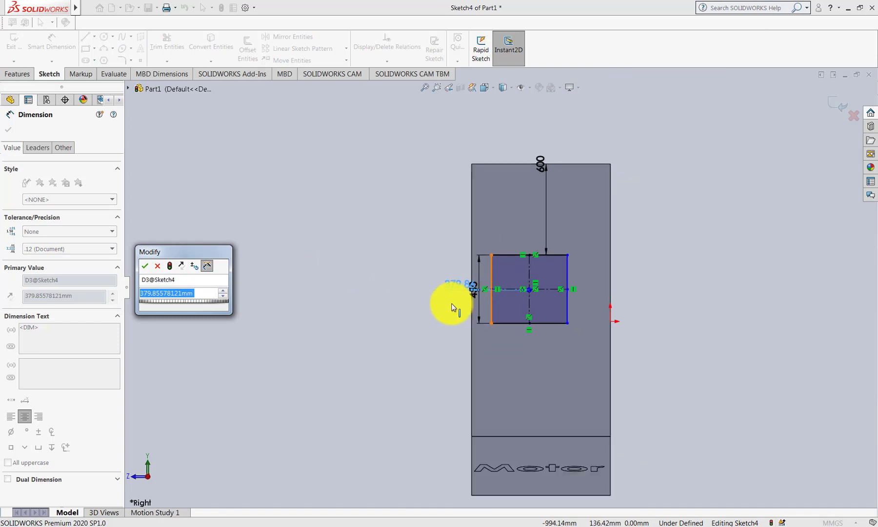
text(3 ft)
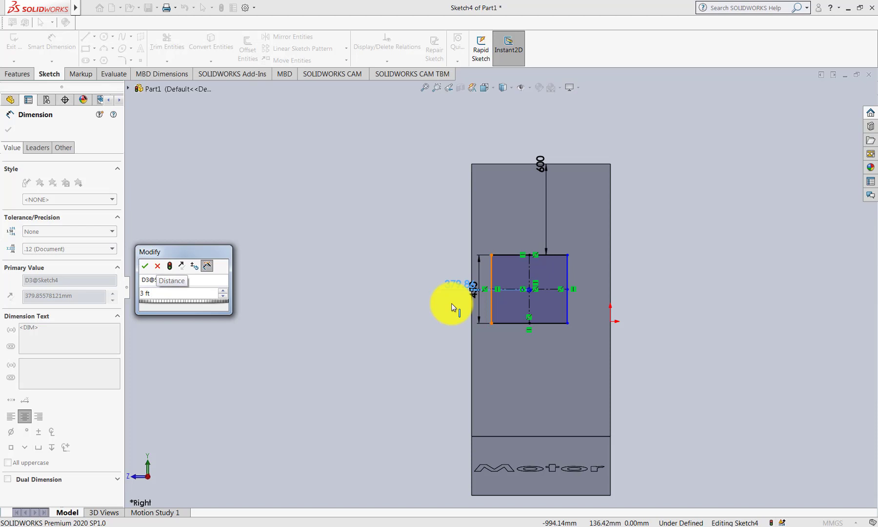
text( /2)
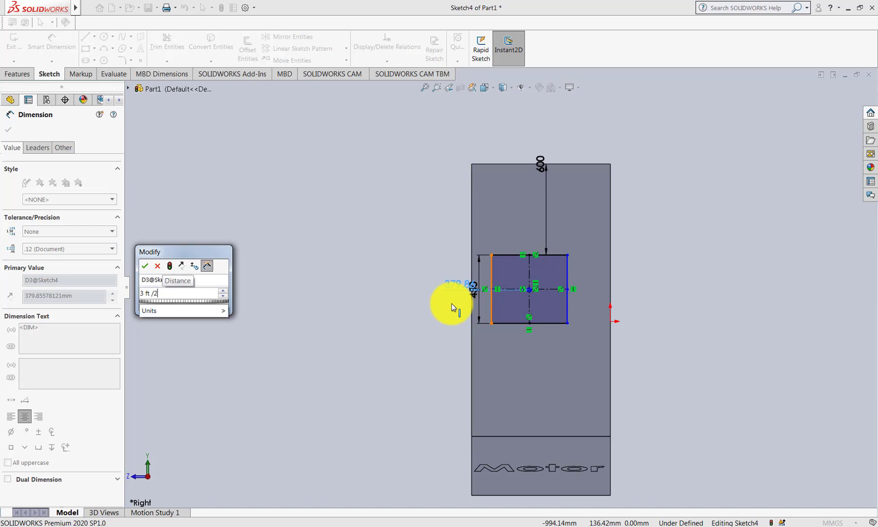
key(Return)
scroll(790, 294, down, 2)
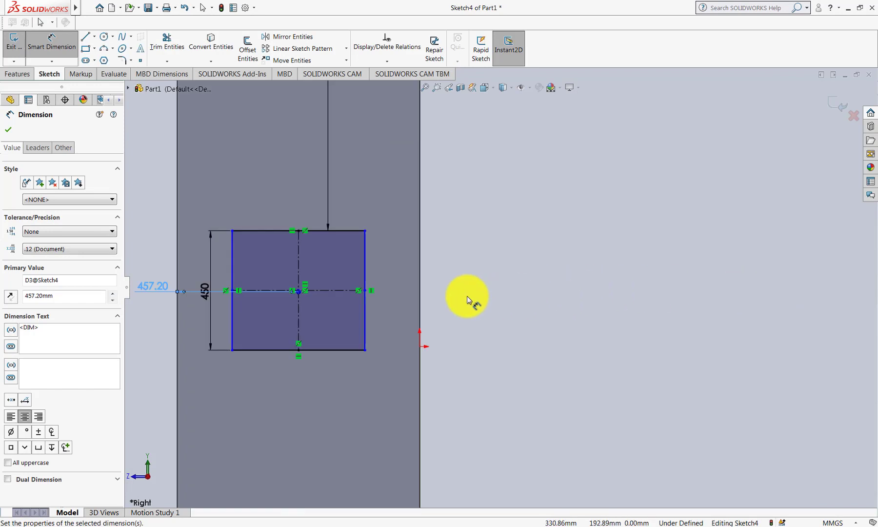
scroll(467, 299, up, 1)
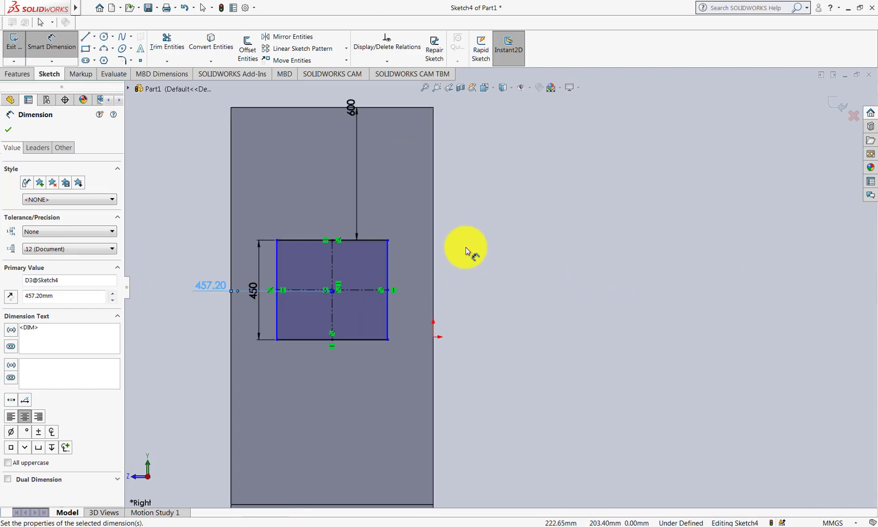
click(830, 101)
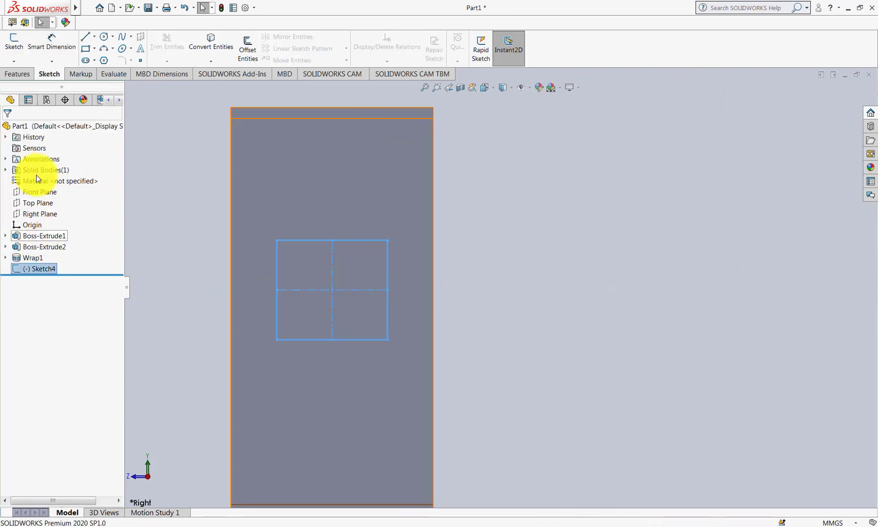
Extrude Sketch4's square as a 300 mm Blind boss out from the wall
click(26, 74)
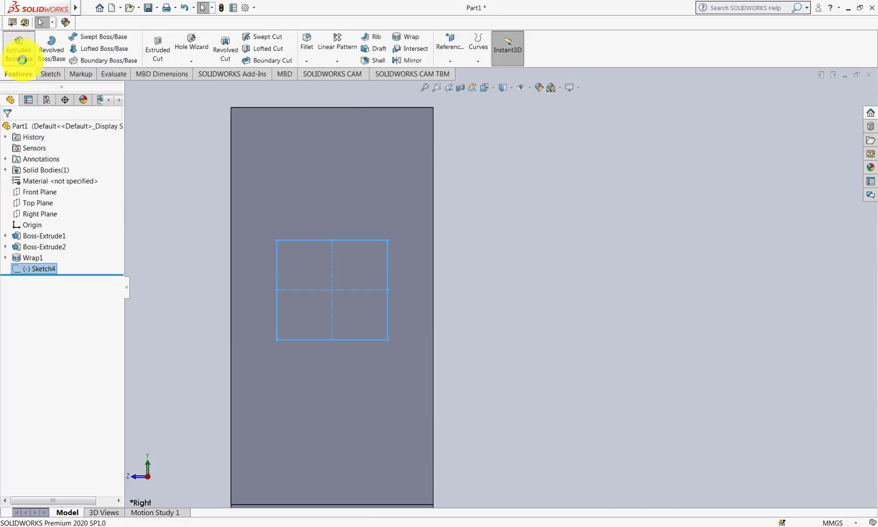
click(19, 52)
middle_drag(324, 268, 335, 285)
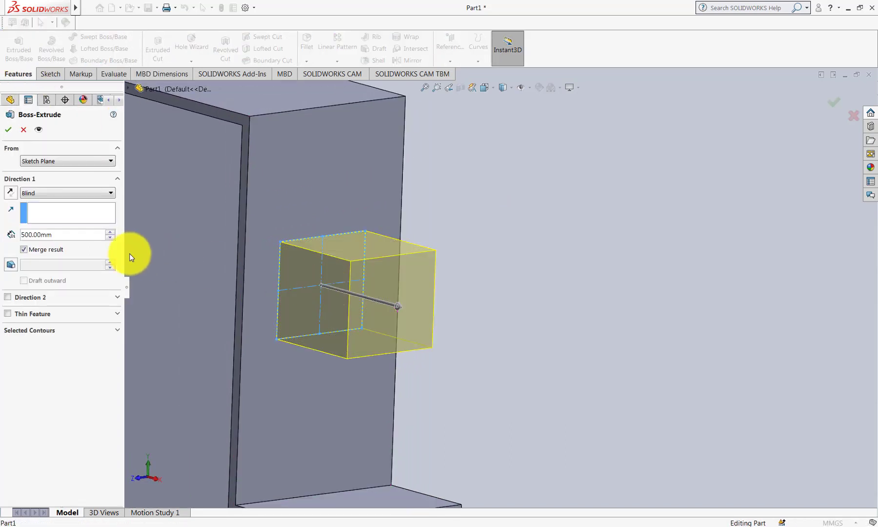
click(62, 232)
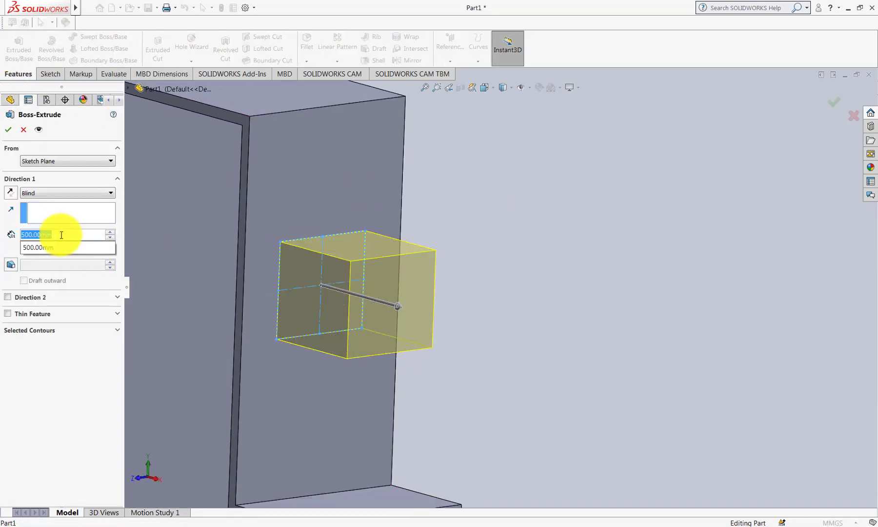
text(300)
key(Return)
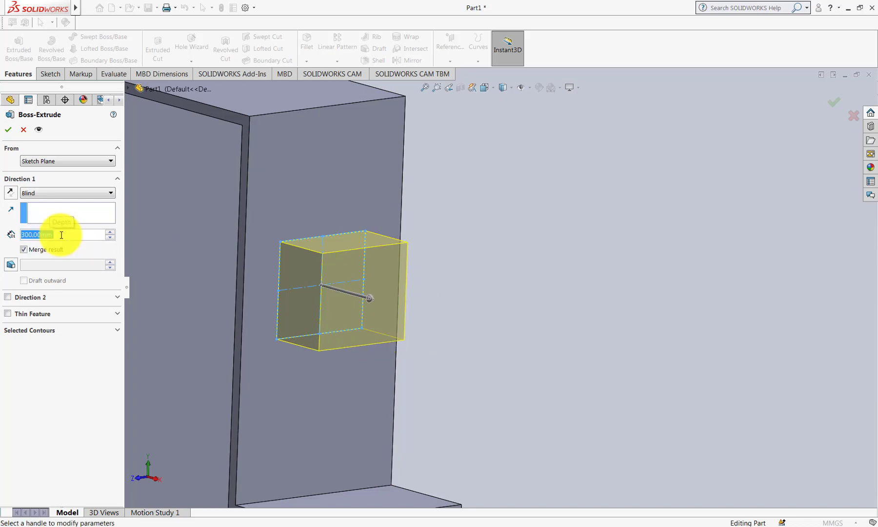
click(841, 116)
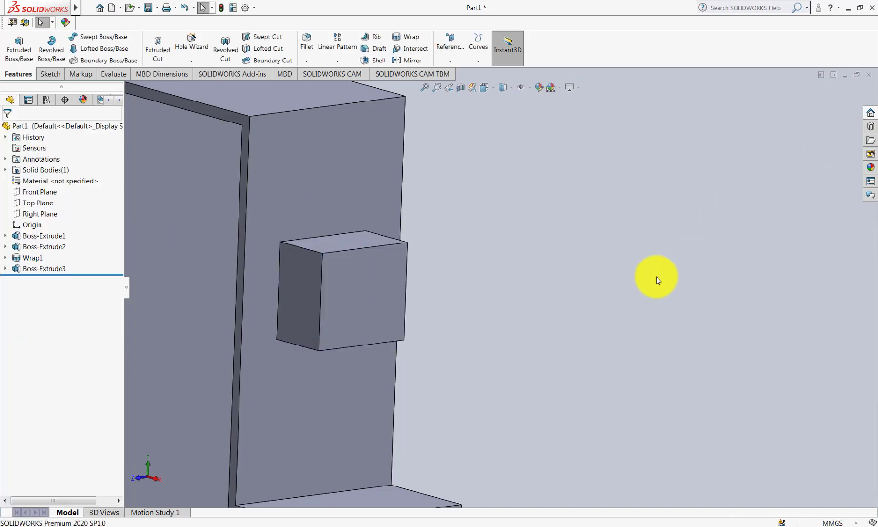
middle_drag(654, 276, 368, 281)
Start a new sketch on the box's front face, viewed head-on
click(368, 281)
key(space)
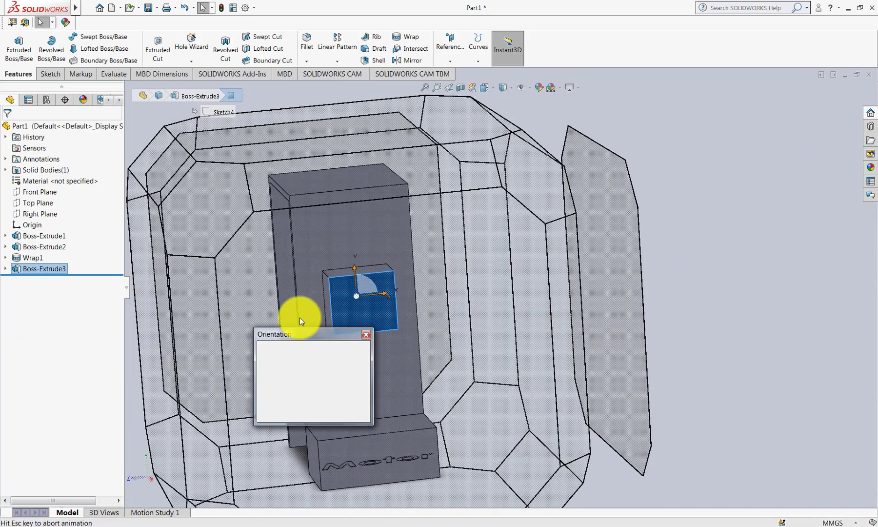
click(431, 333)
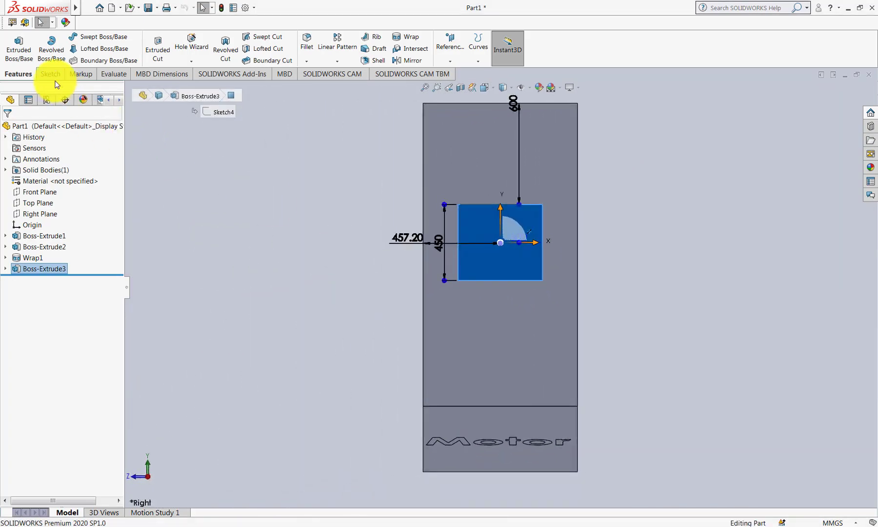
click(50, 73)
click(9, 45)
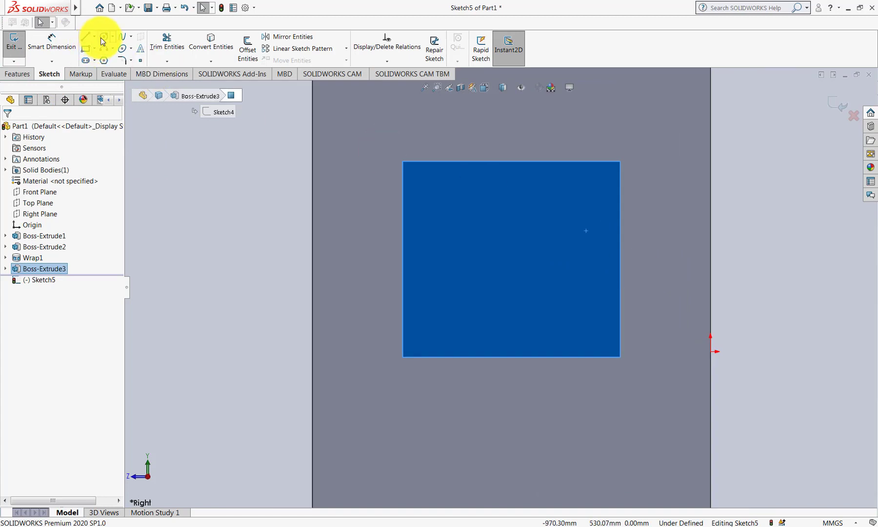
Draw a first circle on the face and dimension it 30 mm in diameter
click(103, 36)
click(441, 249)
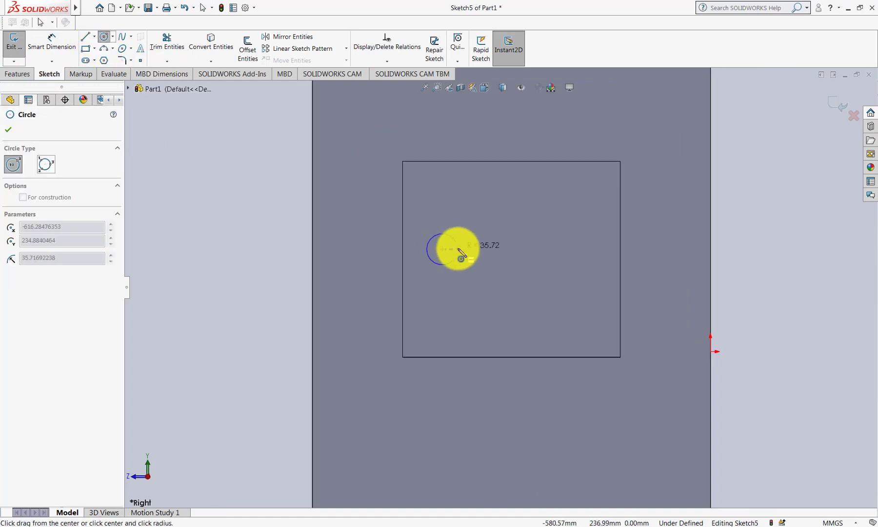
click(458, 250)
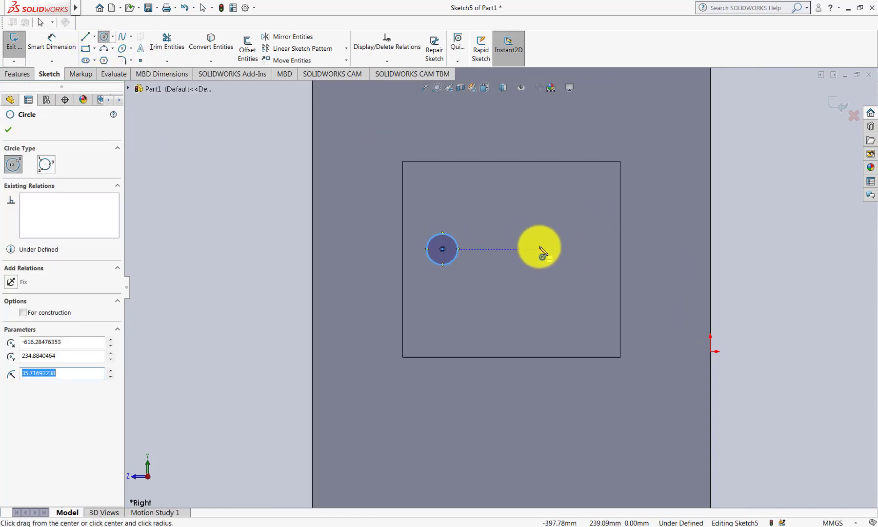
click(71, 51)
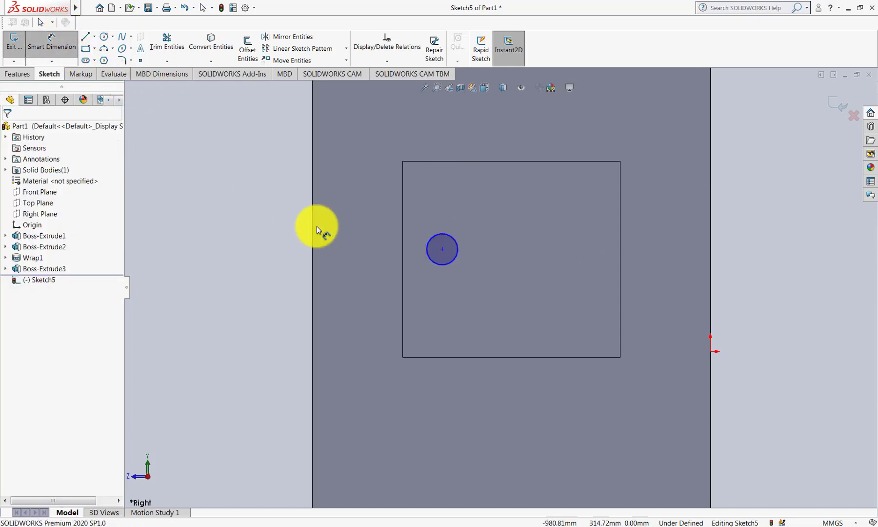
click(429, 251)
click(441, 256)
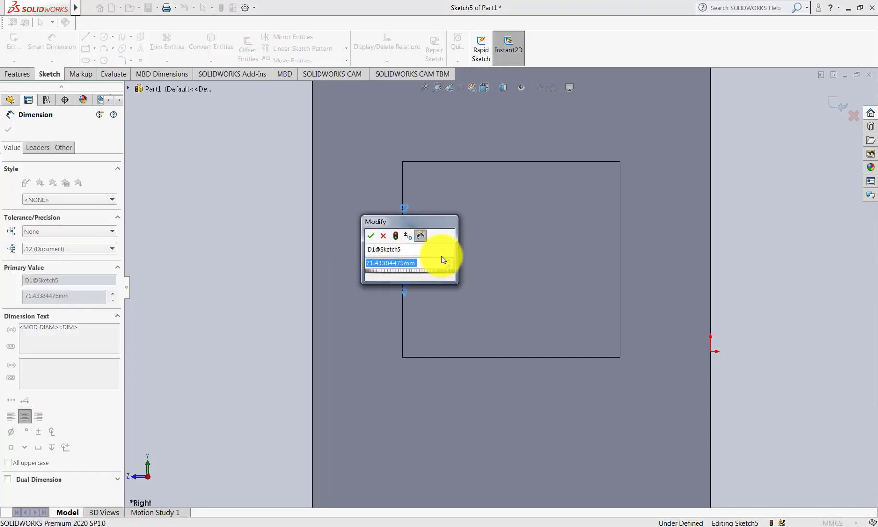
text(30)
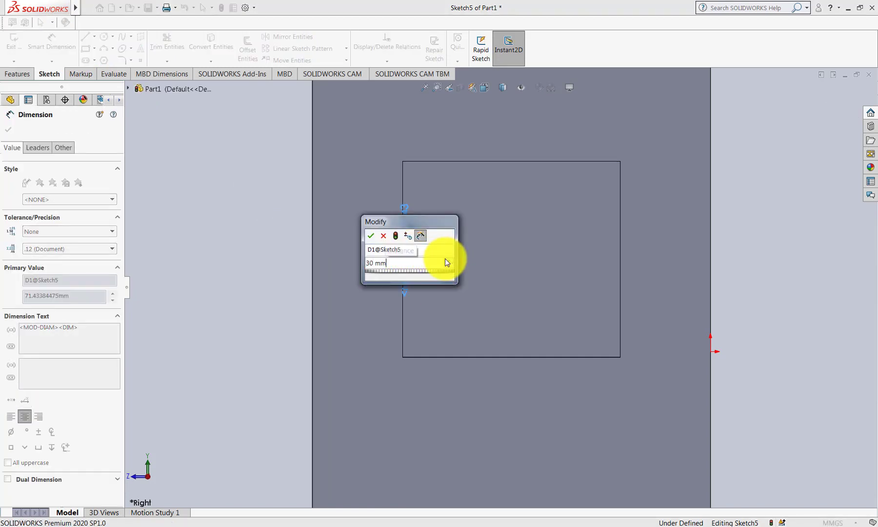
key(Return)
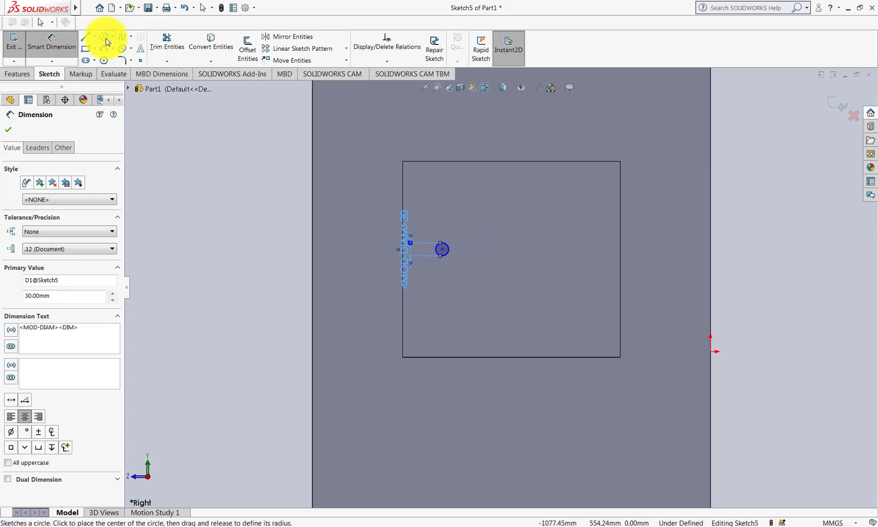
scroll(424, 269, down, 2)
scroll(489, 248, down, 4)
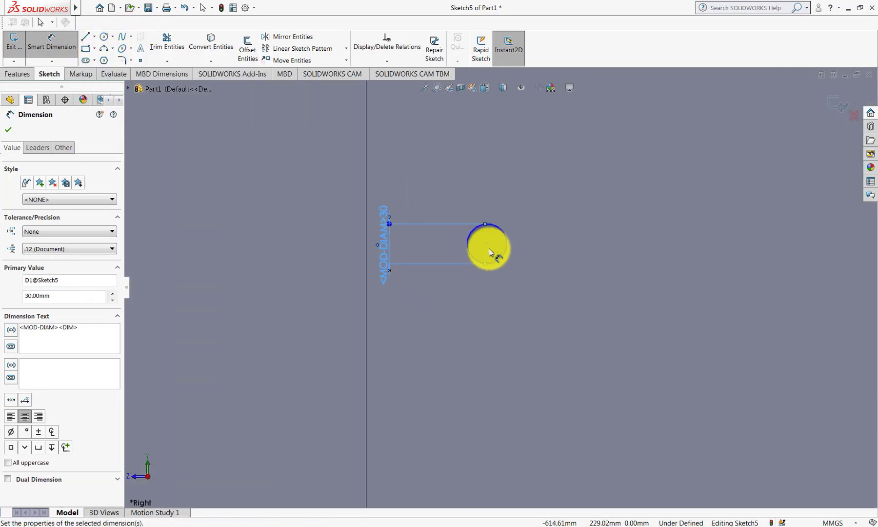
scroll(489, 254, up, 1)
scroll(502, 264, up, 1)
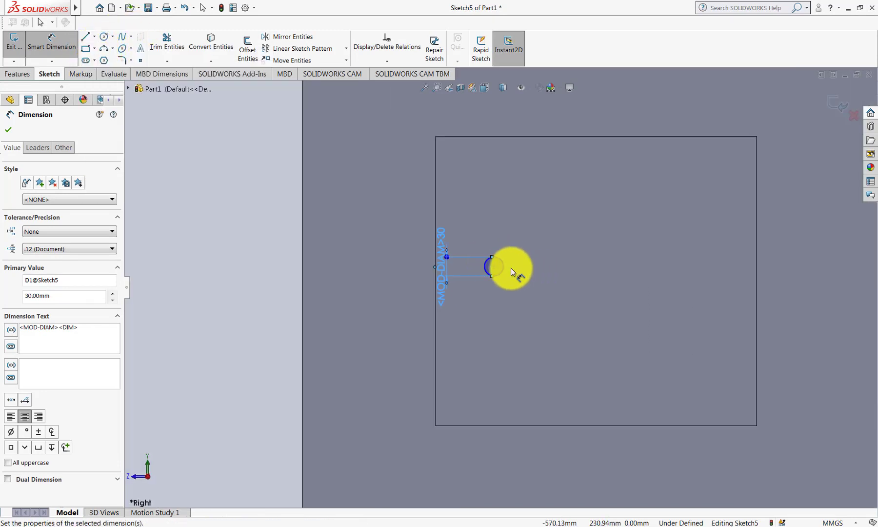
Draw a second circle to the right, dimension it 50 mm in diameter, and exit the sketch
click(104, 36)
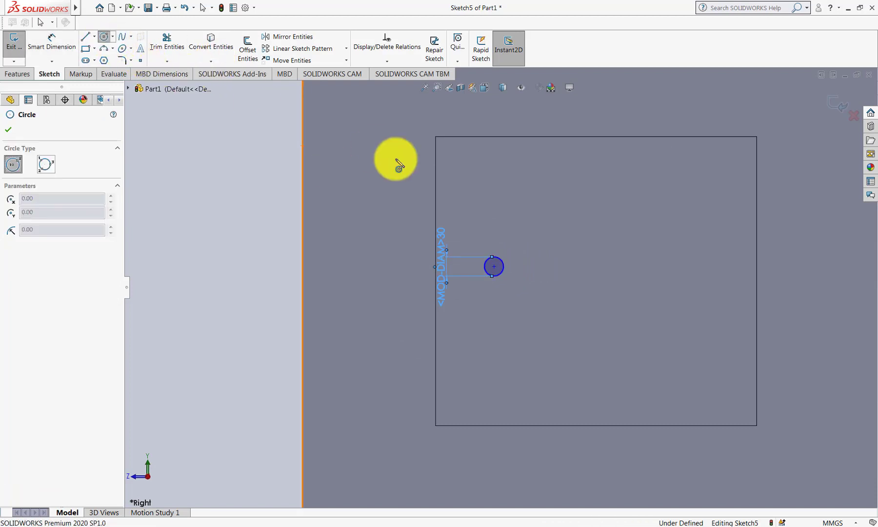
click(491, 267)
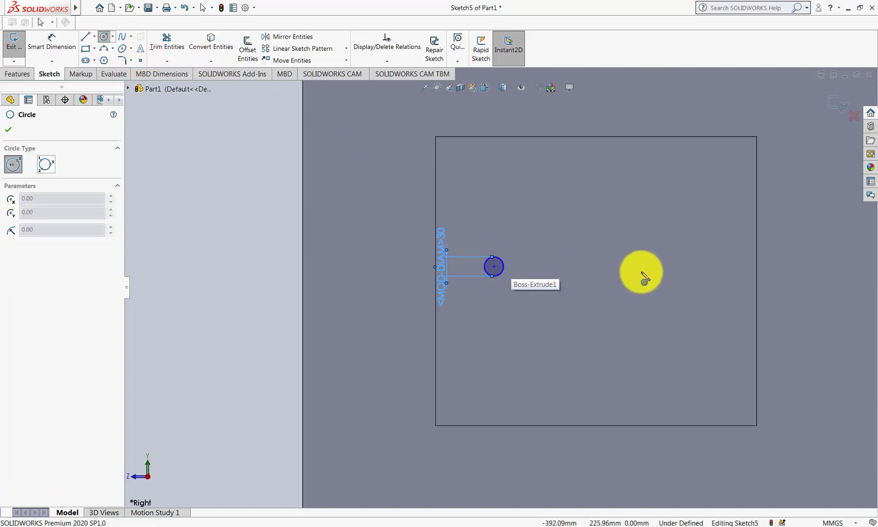
click(661, 267)
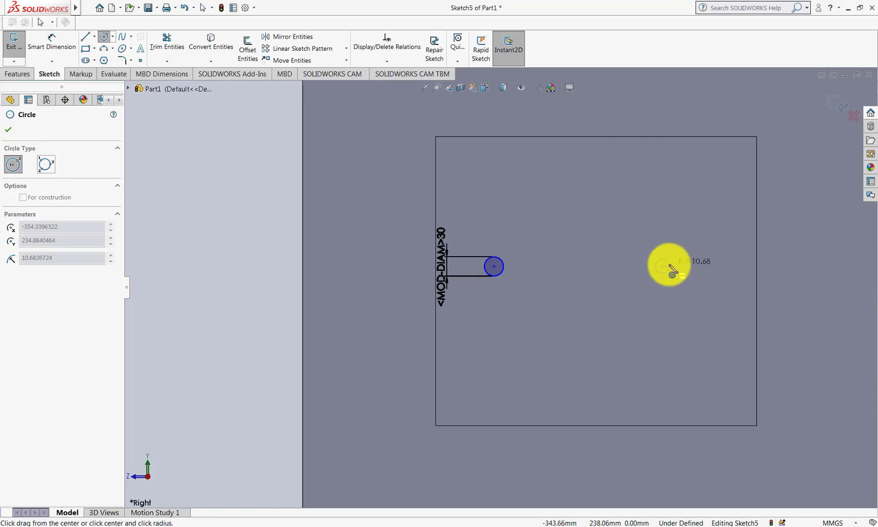
click(669, 267)
click(58, 40)
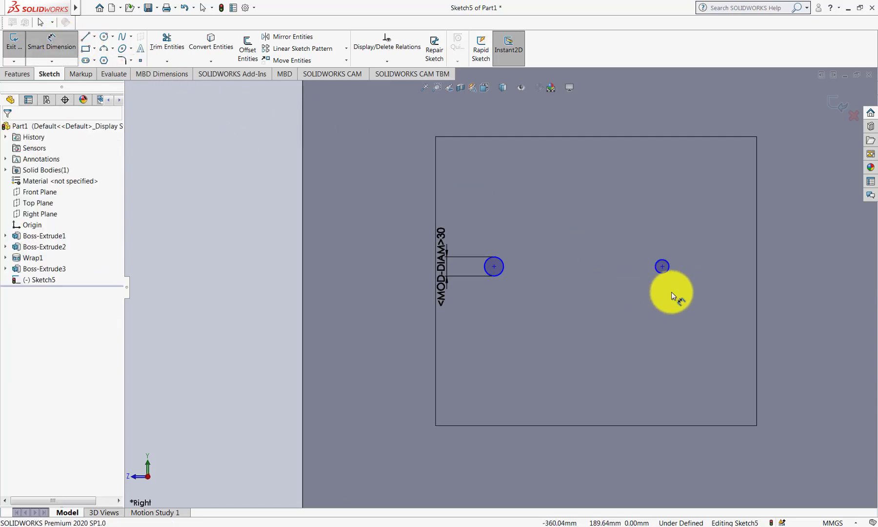
click(658, 271)
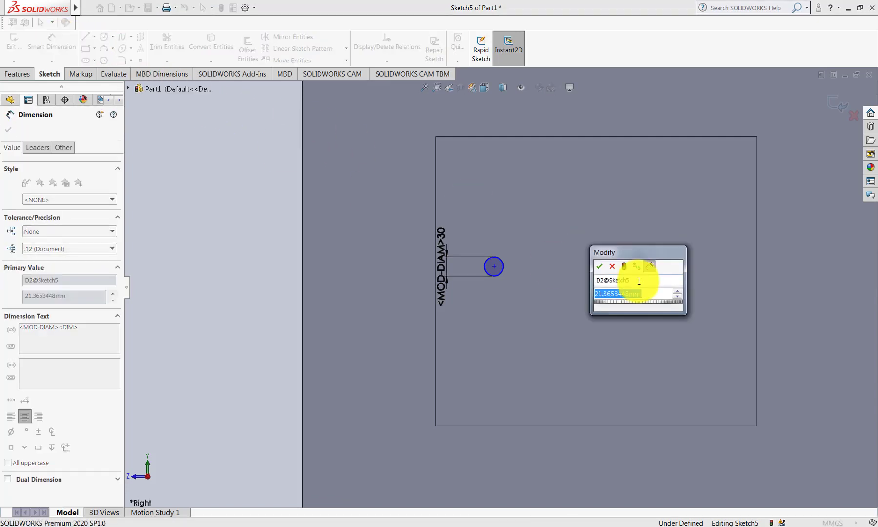
text(50)
key(Return)
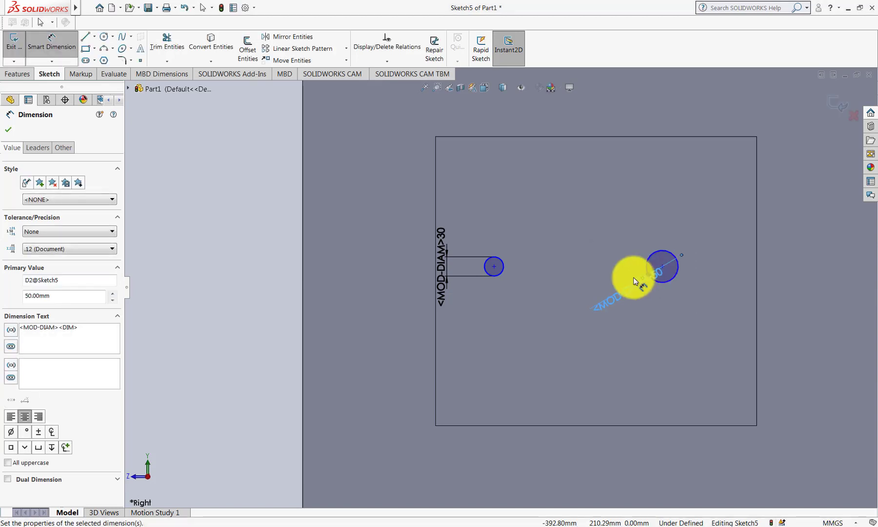
key(Escape)
text(50)
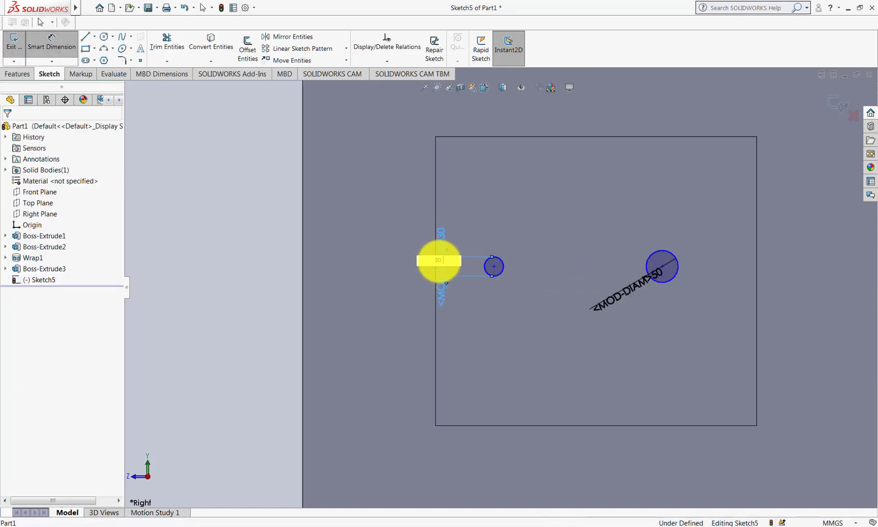
key(Return)
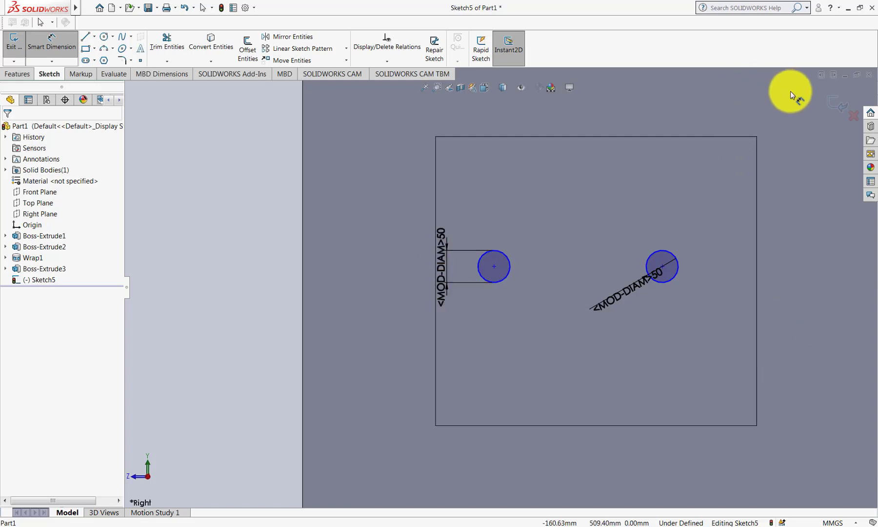
click(823, 99)
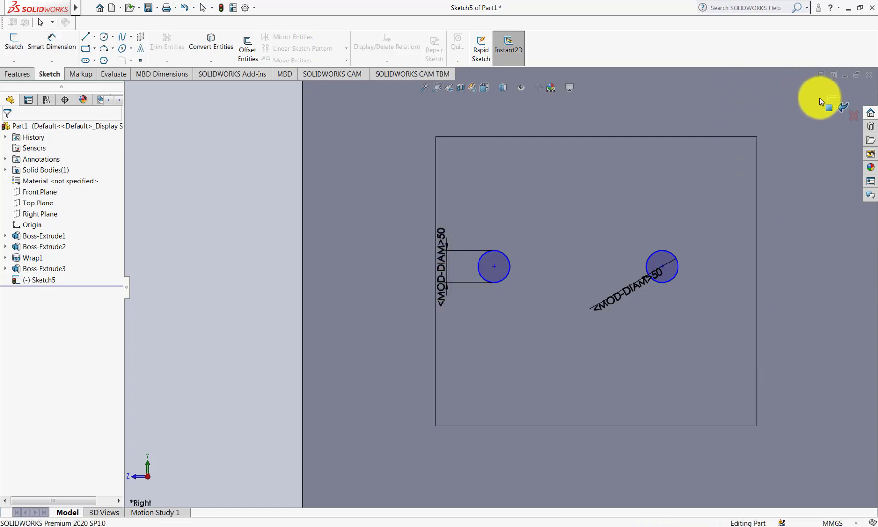
Extrude the two circles as a boss 20 mm deep
click(14, 58)
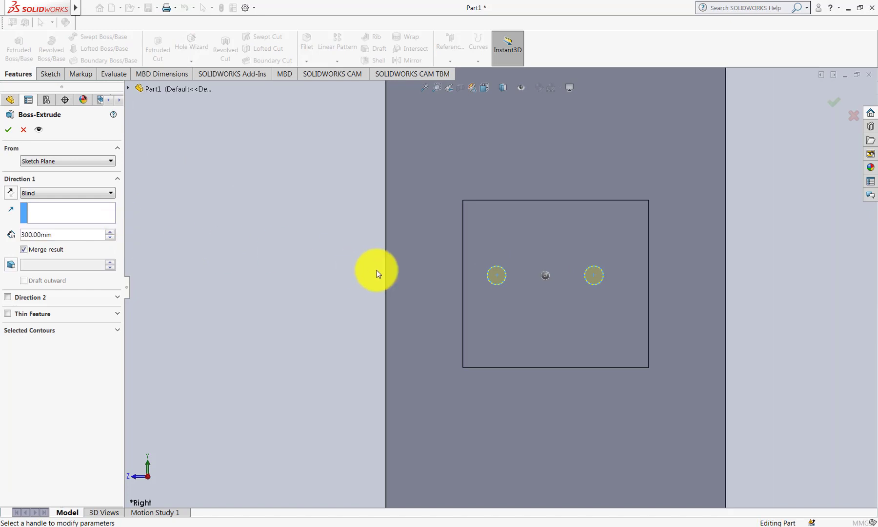
mouse_move(378, 273)
middle_down()
mouse_move(432, 281)
mouse_move(516, 233)
middle_up()
click(80, 233)
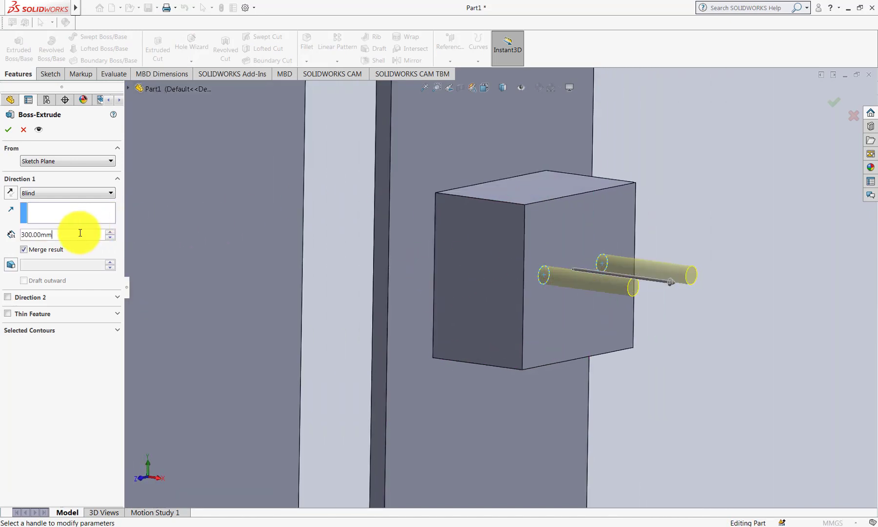
text(20)
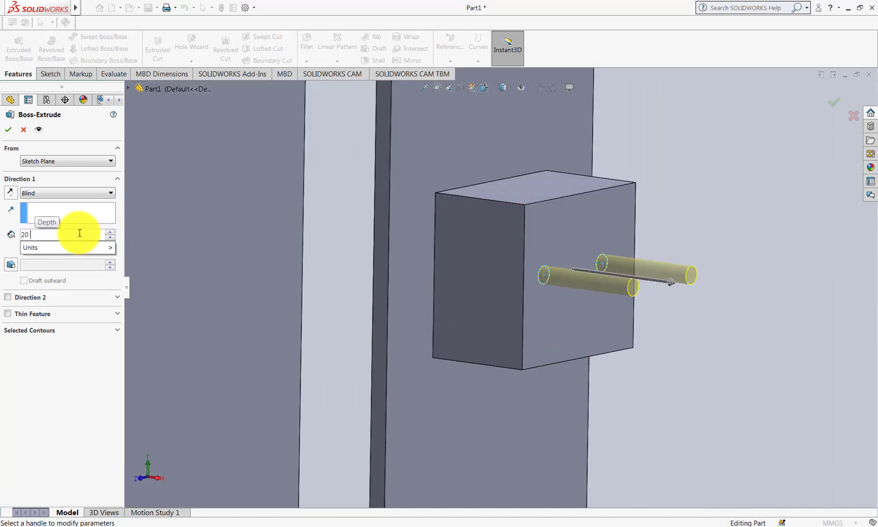
key(Return)
Add a 45° draft to the peg extrusion and accept it
click(12, 264)
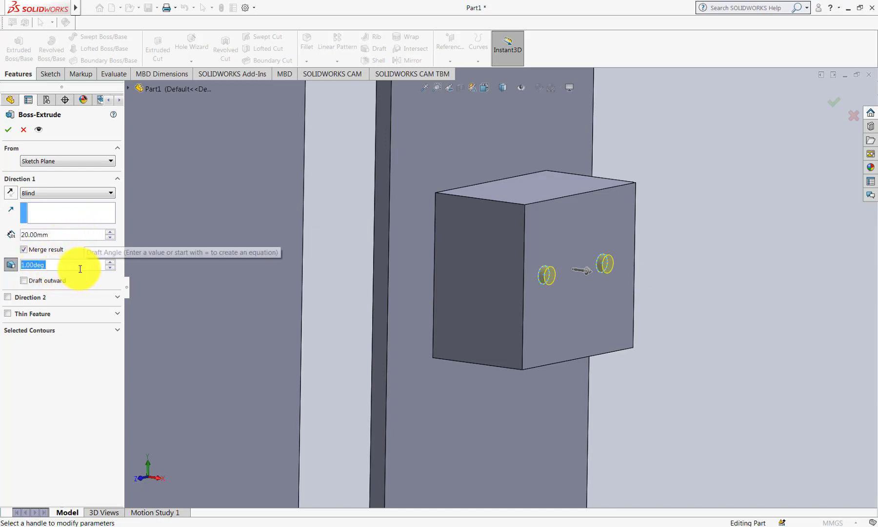
text(5)
key(Return)
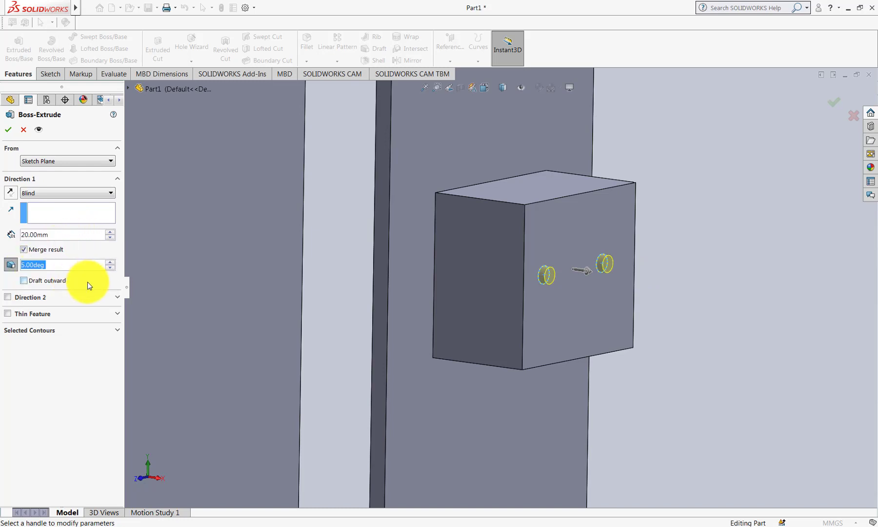
text(55)
key(Return)
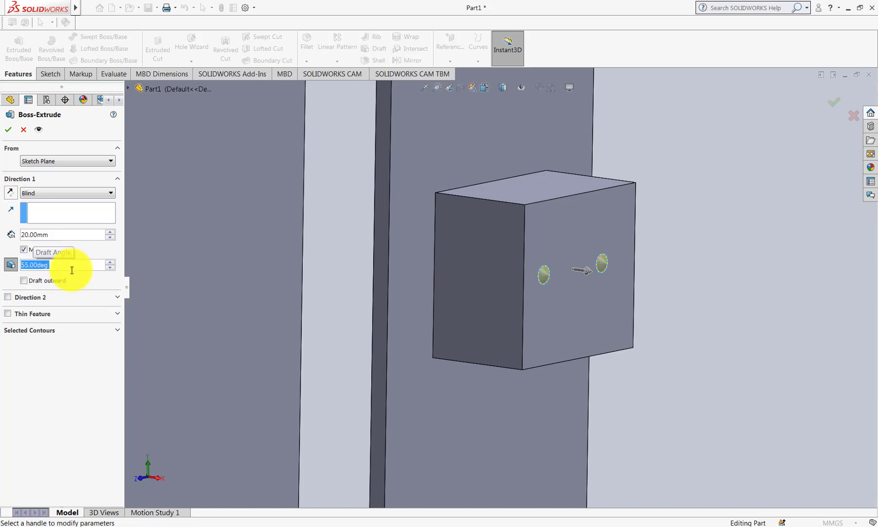
click(72, 269)
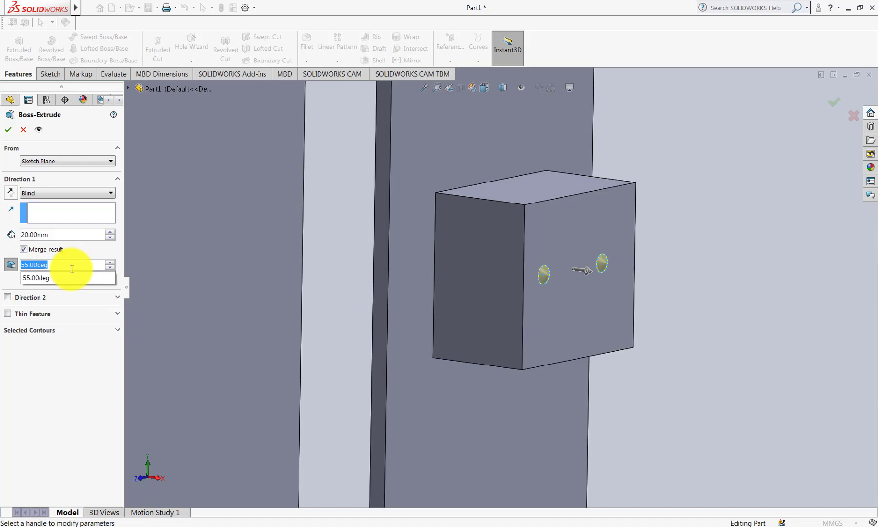
text(45)
key(Return)
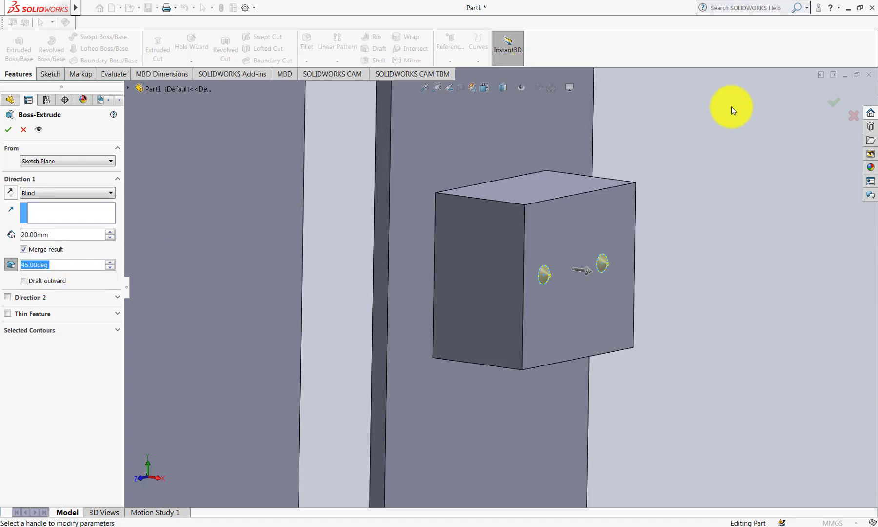
click(827, 98)
Switch to the Right view and zoom in on the switch box
middle_drag(773, 264, 656, 298)
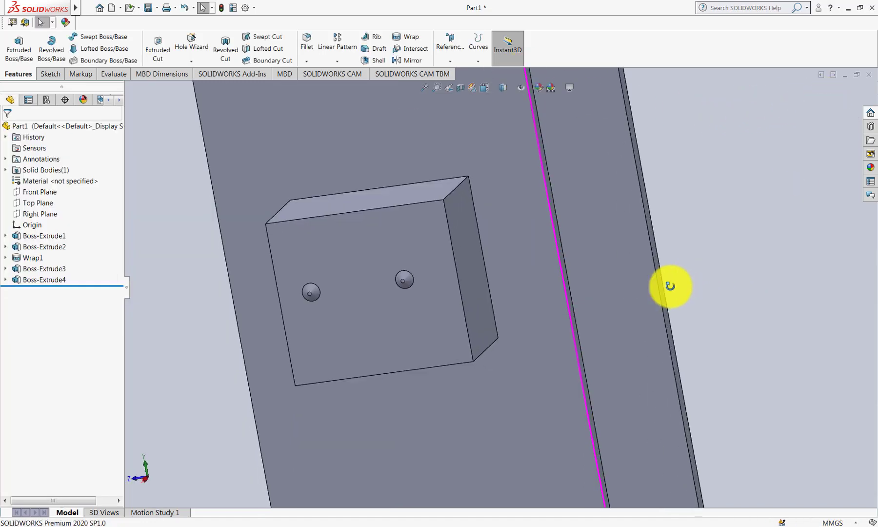
key(space)
click(446, 301)
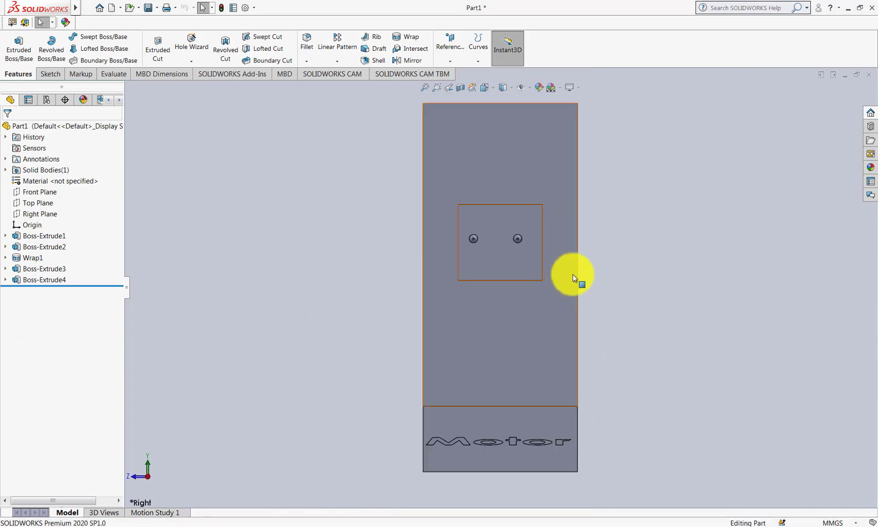
scroll(609, 249, down, 3)
scroll(488, 261, down, 1)
scroll(456, 262, down, 2)
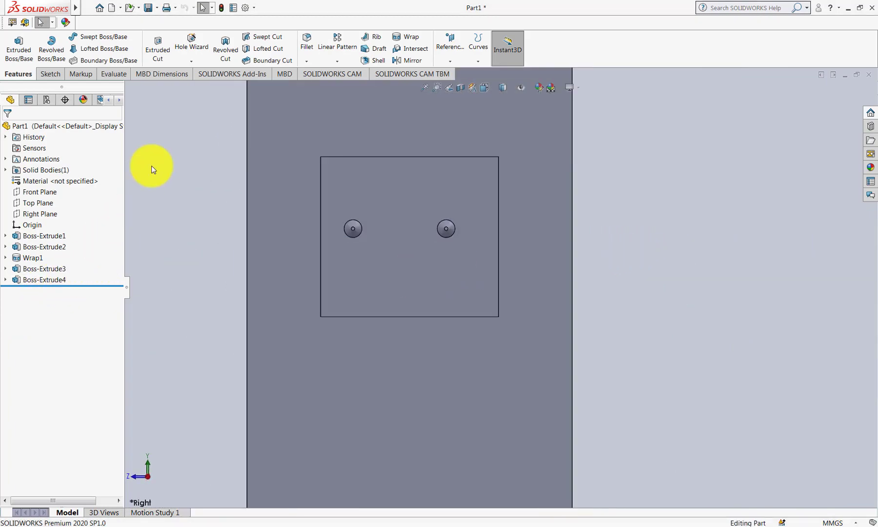
Start a Wrap feature sketched on the switch box face and begin sketch text
click(49, 74)
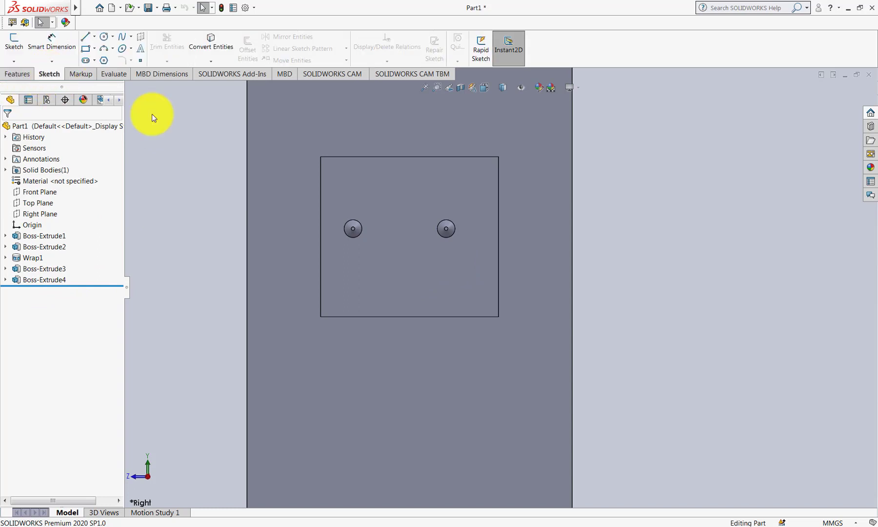
double_click(380, 195)
click(182, 136)
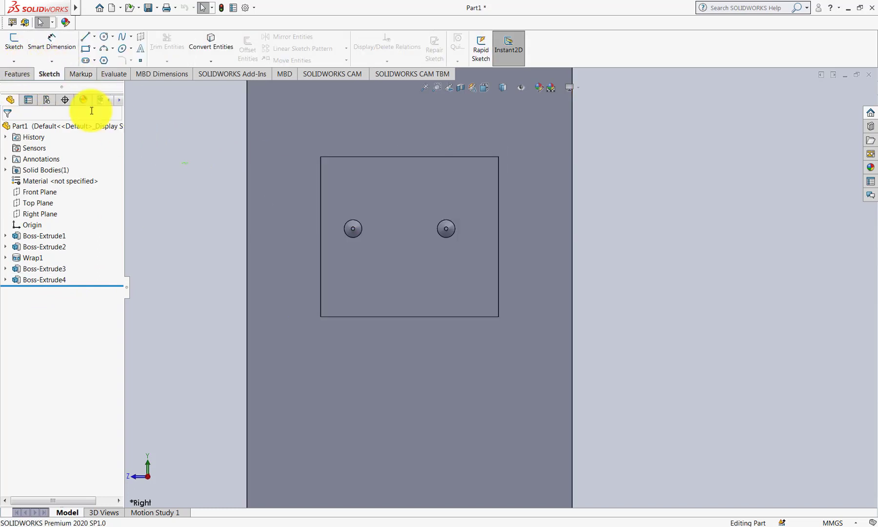
click(27, 73)
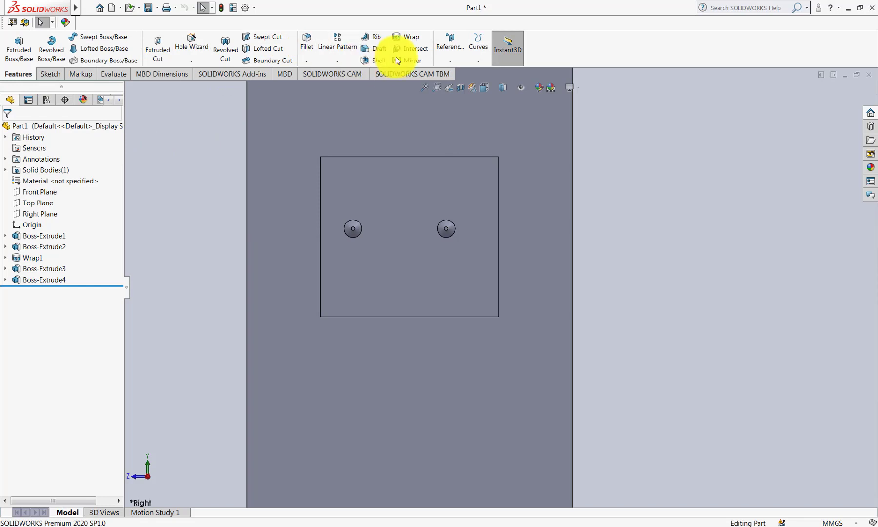
click(404, 36)
click(360, 261)
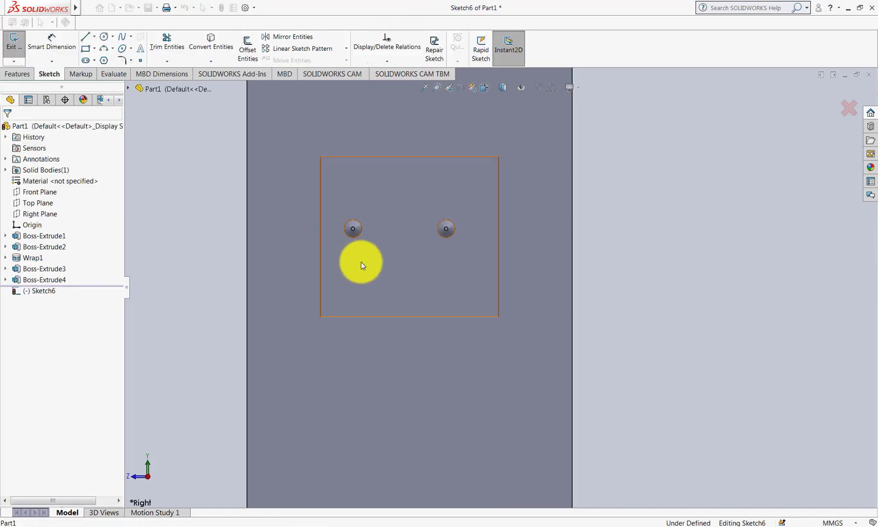
click(140, 48)
text(ON)
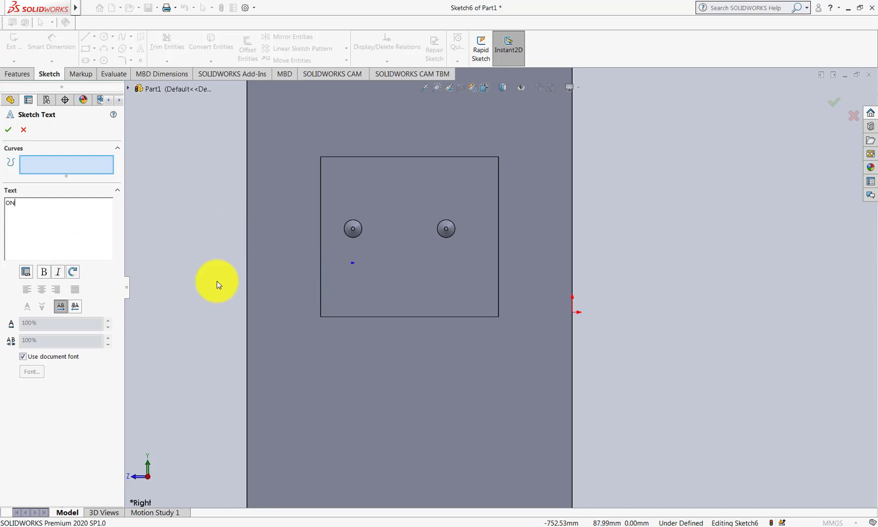
Turn off the document font, set a custom font height, and position the ON/OFF text by the pegs
click(35, 360)
click(29, 371)
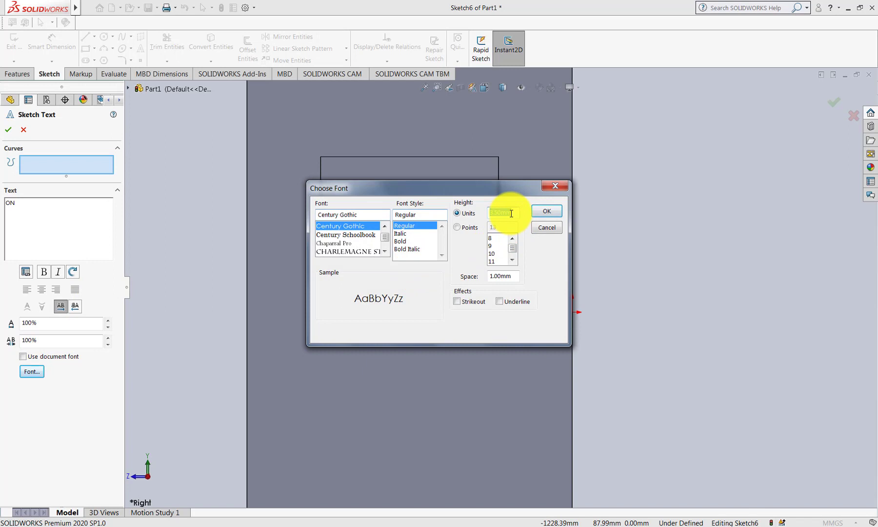
key(Return)
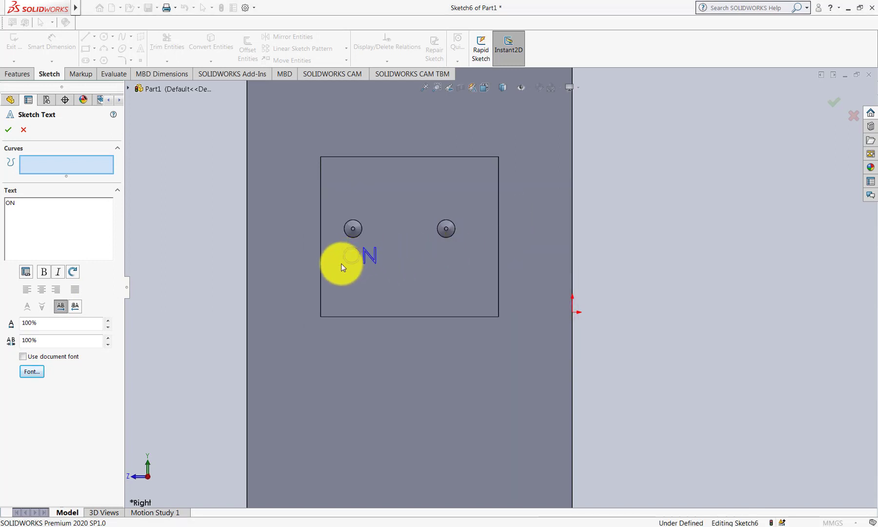
click(336, 266)
text(OFF)
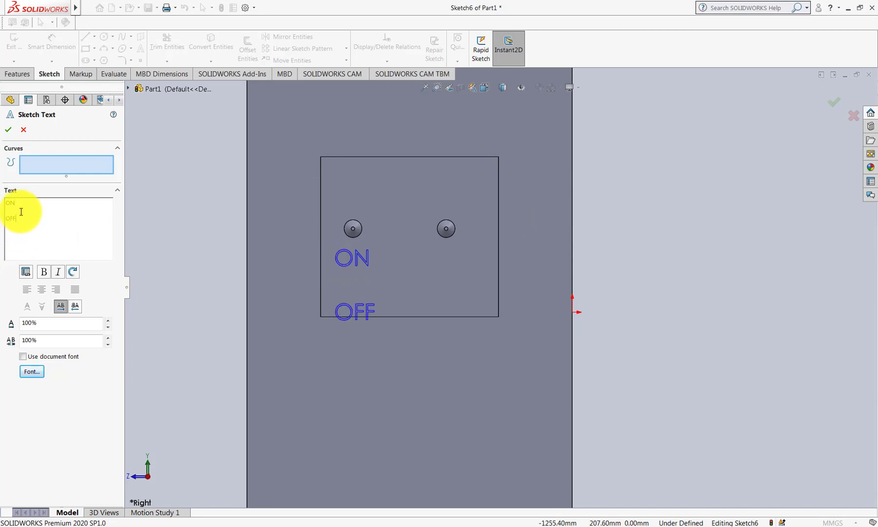
click(441, 262)
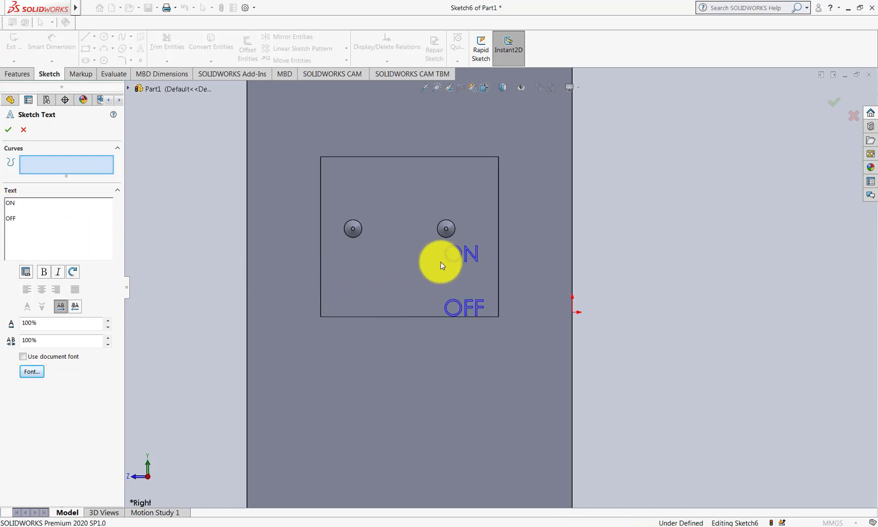
click(345, 263)
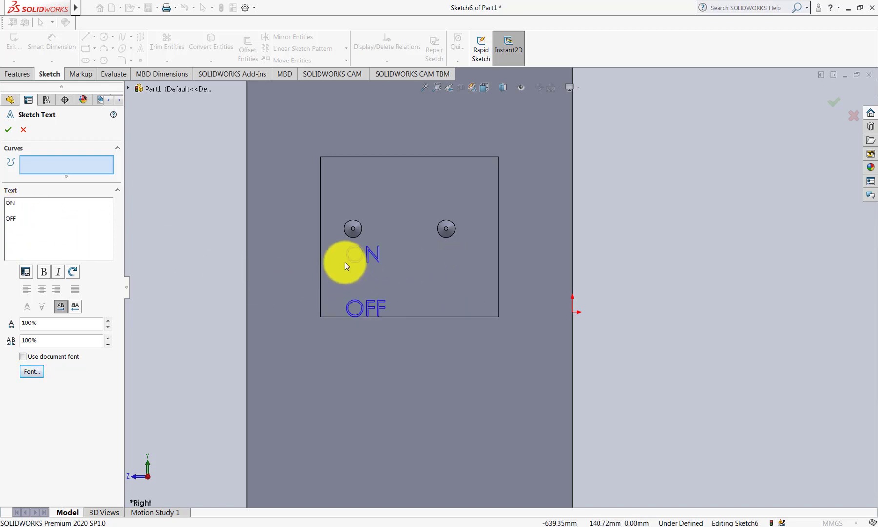
Adjust the spacing so OFF sits under the right peg, then accept the text
click(17, 211)
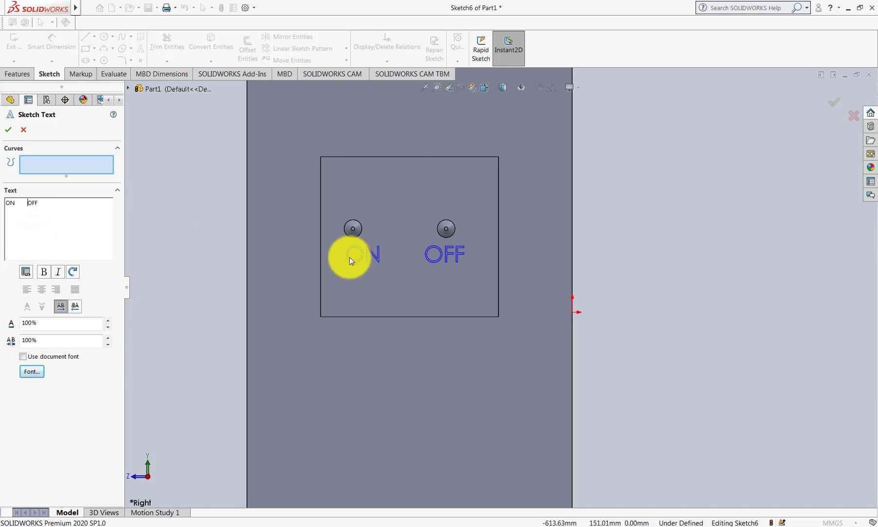
click(336, 259)
click(335, 266)
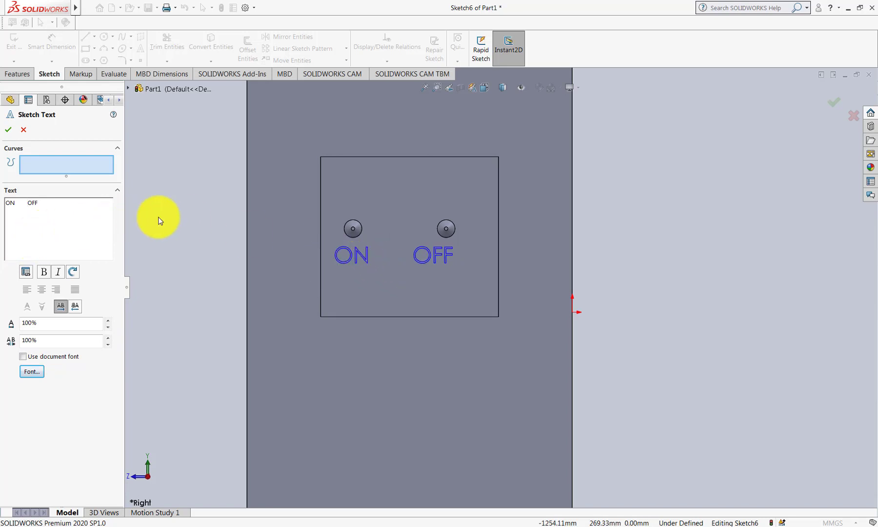
click(22, 204)
key(BackSpace)
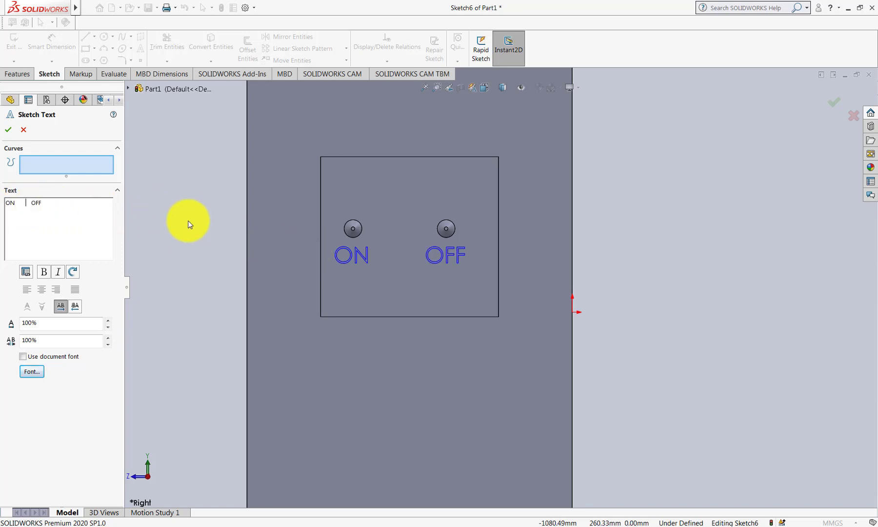
click(830, 105)
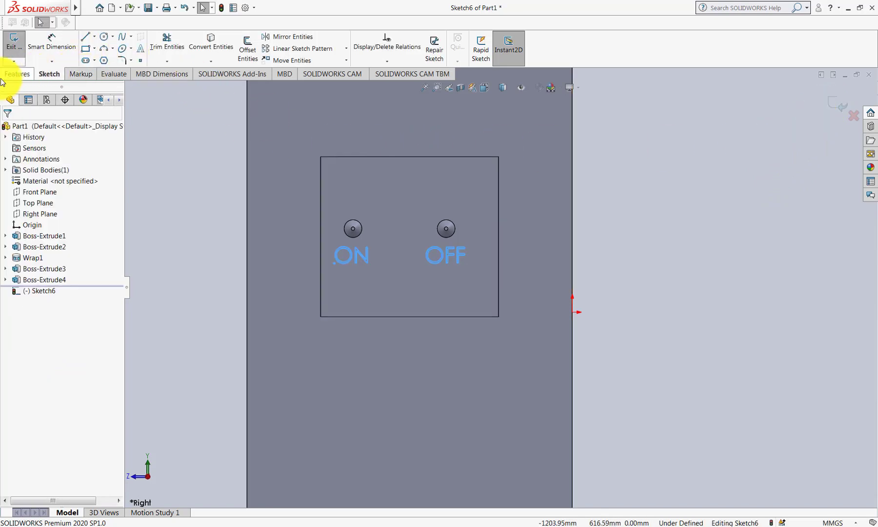
Wrap the ON/OFF text 10 mm onto the switch box face as Wrap2
click(835, 104)
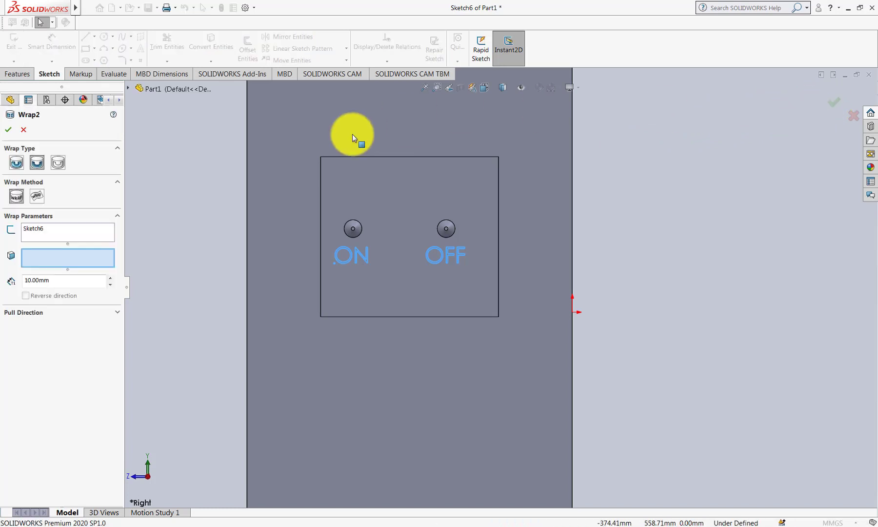
click(377, 193)
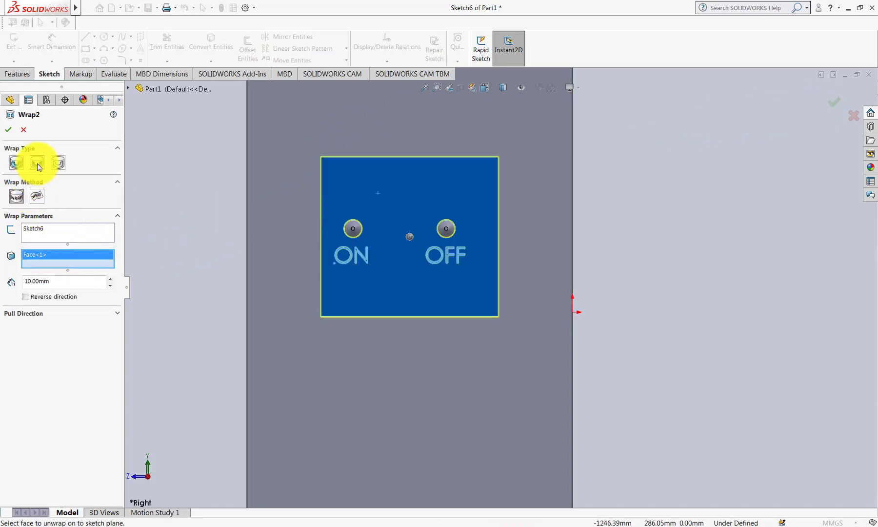
click(5, 130)
mouse_move(608, 192)
middle_down()
mouse_move(645, 268)
mouse_move(619, 306)
mouse_move(643, 304)
mouse_move(617, 336)
middle_up()
scroll(645, 268, up, 5)
click(399, 378)
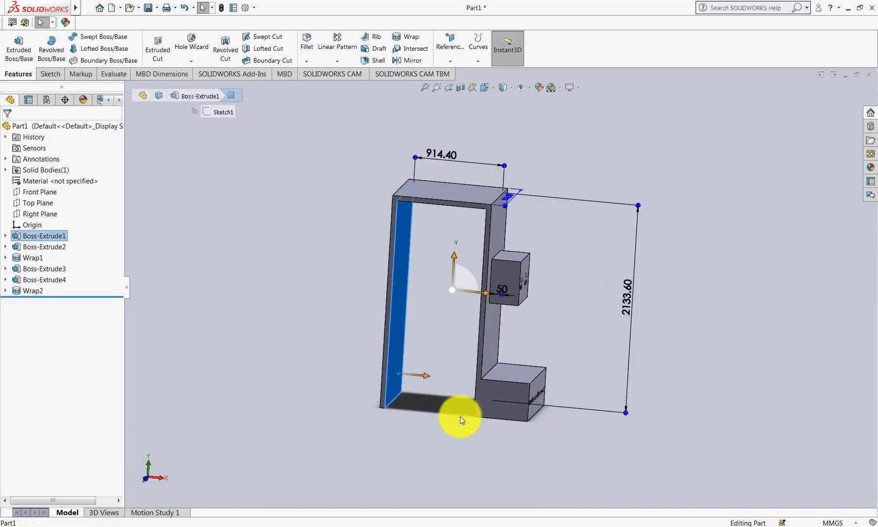
Start a sketch on the inner panel face and draw a line across it
key(space)
click(418, 364)
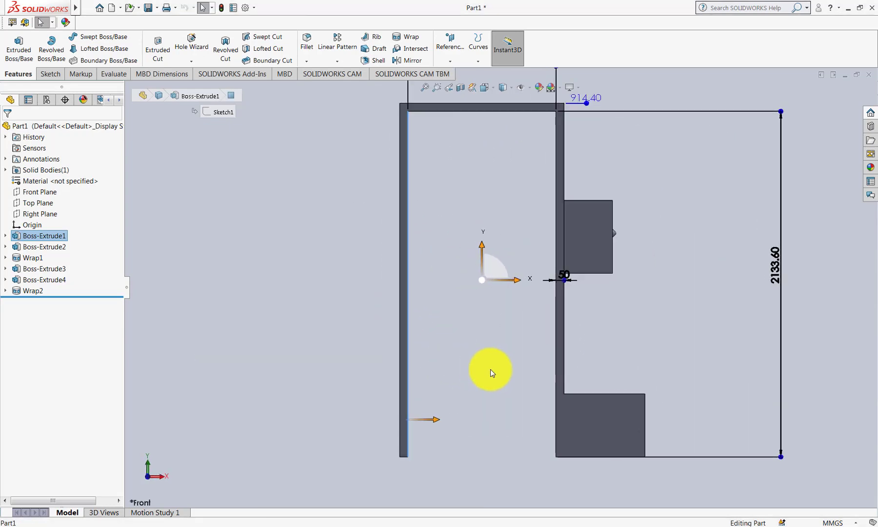
mouse_move(491, 373)
middle_down()
mouse_move(451, 378)
mouse_move(451, 394)
mouse_move(441, 370)
middle_up()
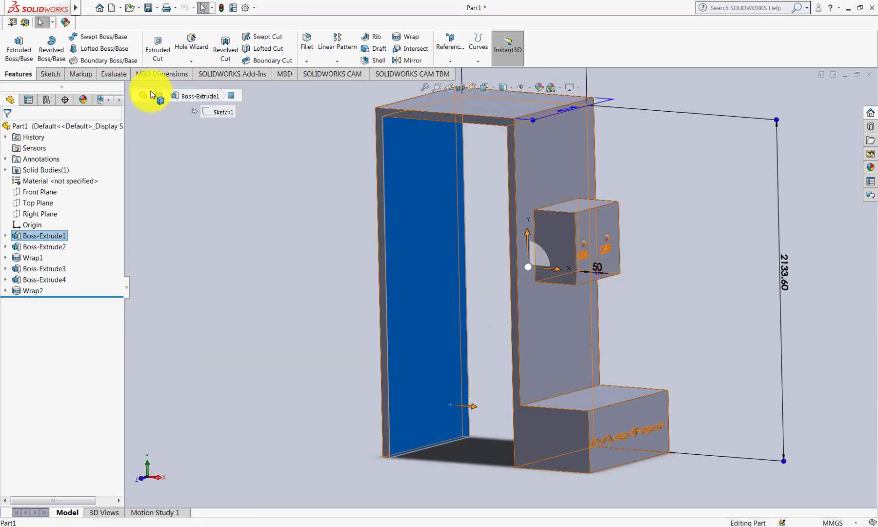
click(49, 74)
click(22, 54)
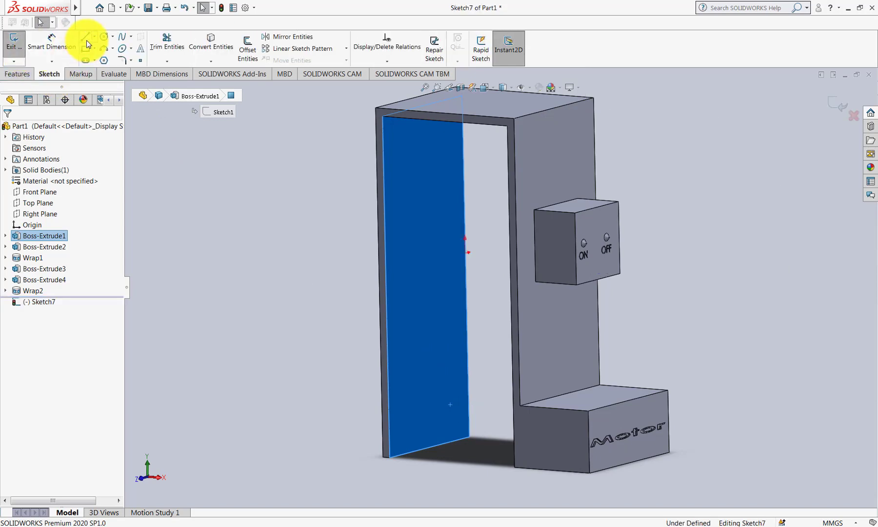
click(85, 37)
scroll(294, 259, down, 3)
scroll(549, 427, up, 5)
scroll(510, 401, down, 3)
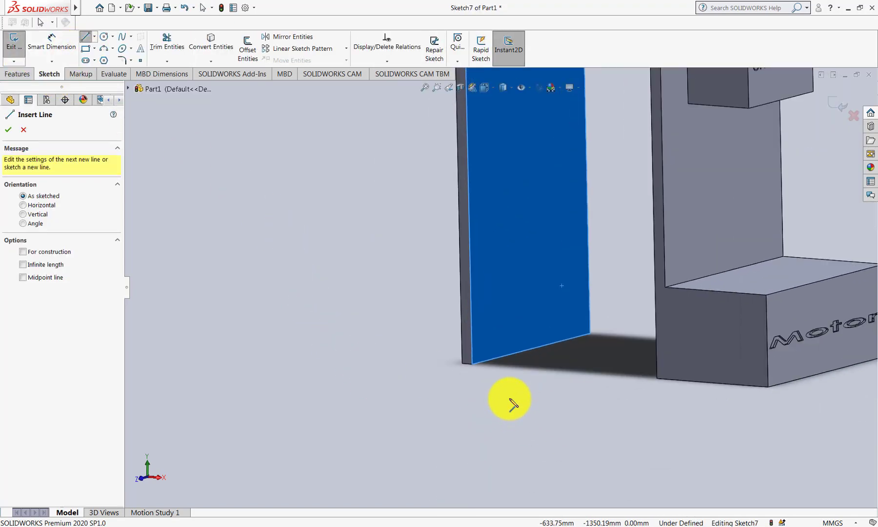
scroll(467, 316, down, 3)
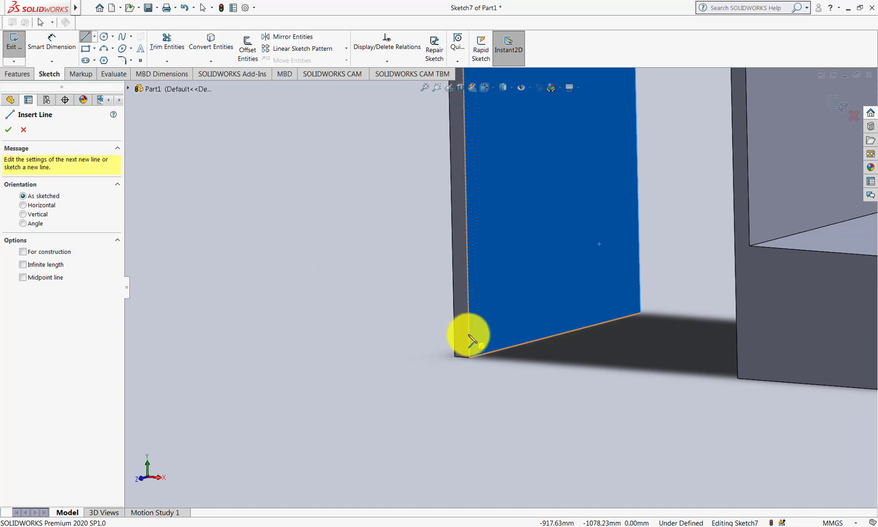
click(469, 334)
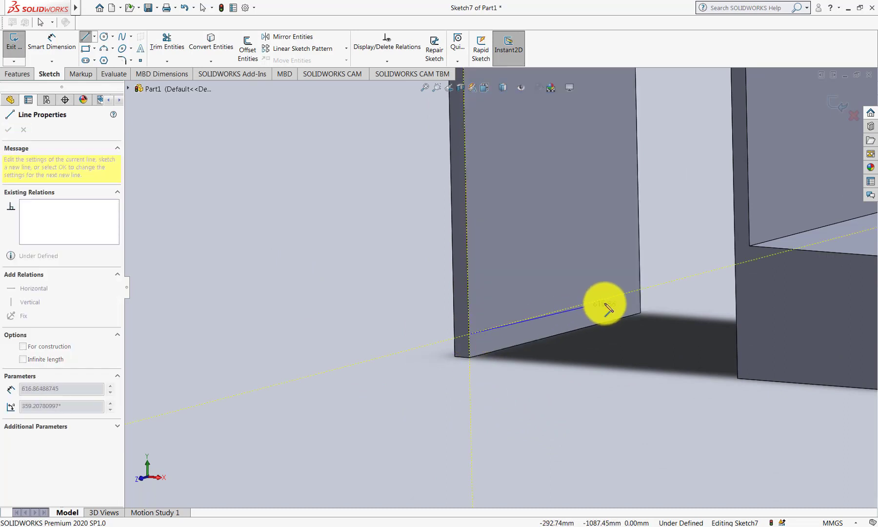
click(642, 292)
key(Escape)
Dimension the line 0.25 ft (76.20 mm) above the panel's bottom edge
click(51, 43)
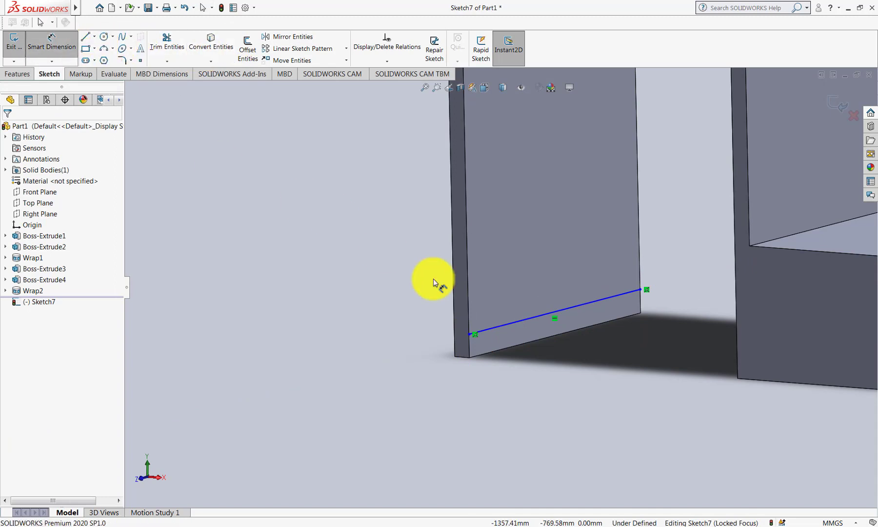
click(522, 344)
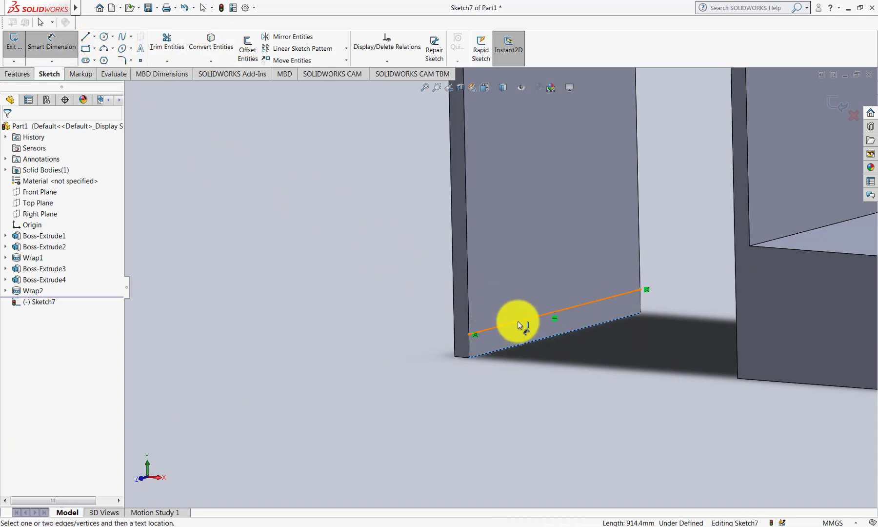
click(517, 321)
click(494, 336)
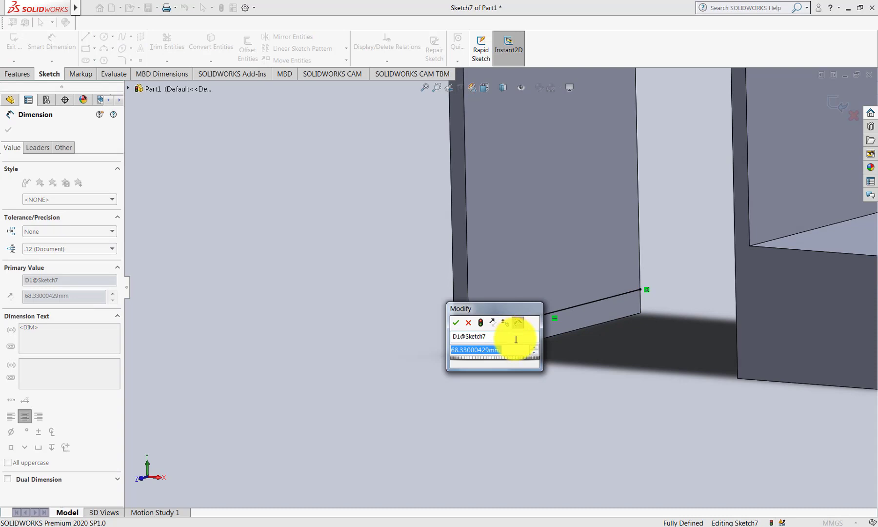
text(12in)
key(Return)
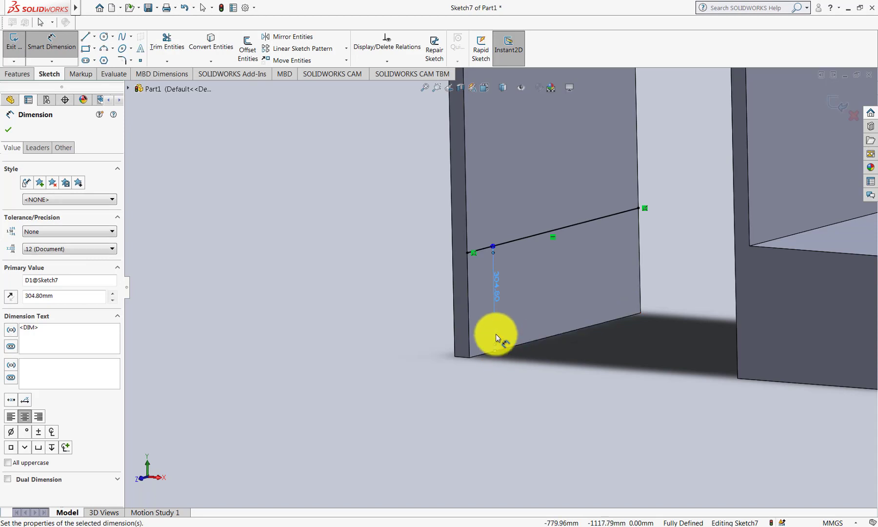
double_click(496, 284)
text(0.5 f)
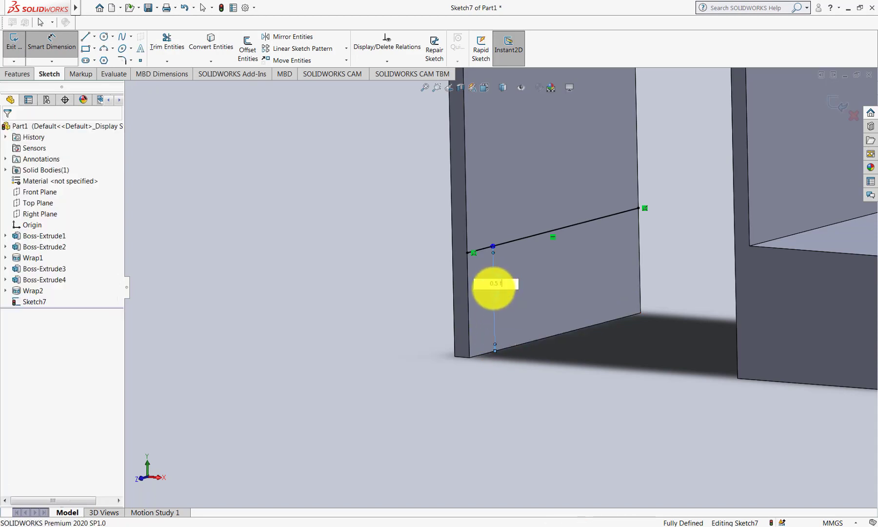
text(t)
key(Return)
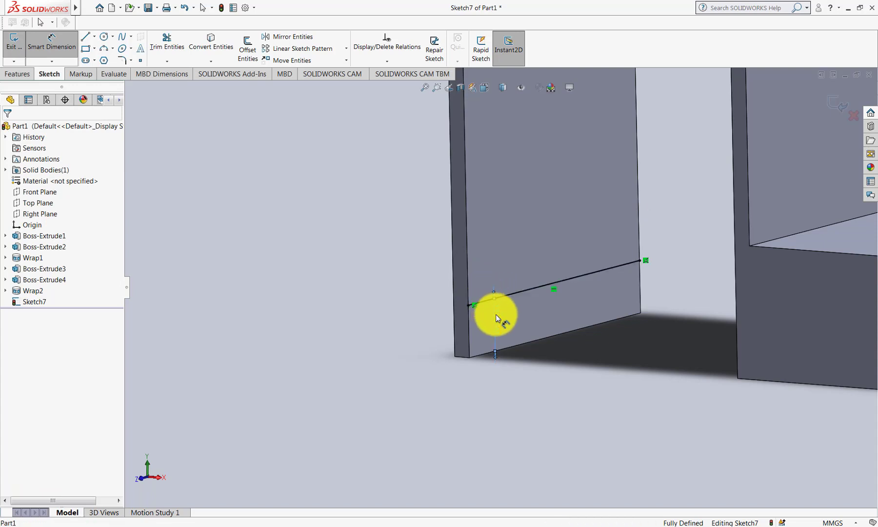
double_click(495, 314)
text(0.25)
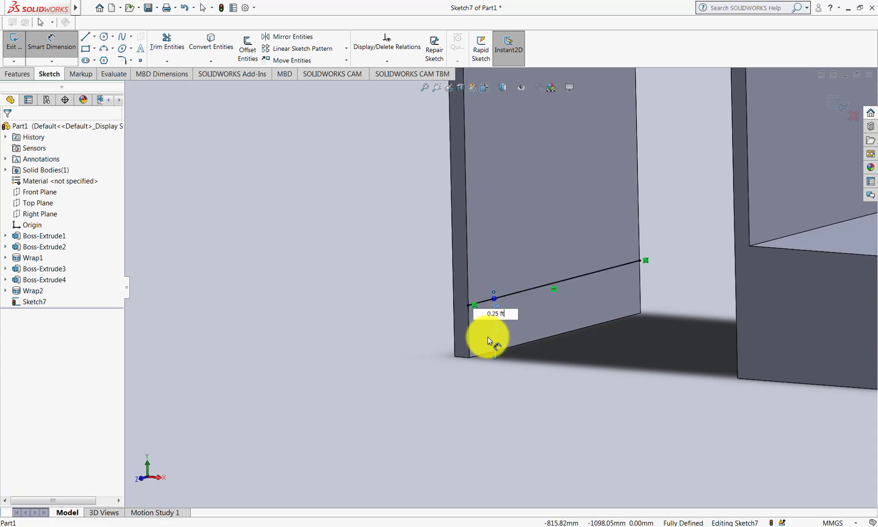
key(Return)
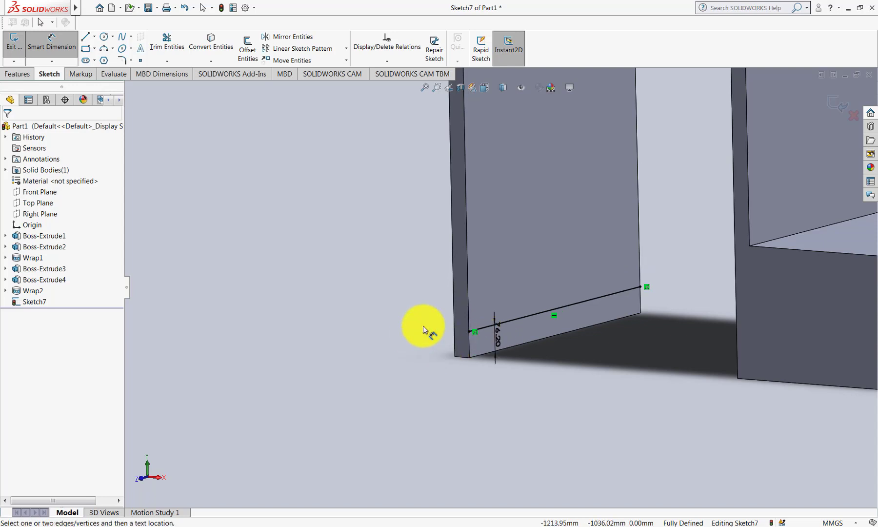
mouse_move(423, 329)
middle_down()
mouse_move(480, 337)
mouse_move(487, 351)
mouse_move(541, 332)
mouse_move(480, 337)
middle_up()
Draw a wedge outline: the line's left end to a point in front, then to the panel's lower-right corner
click(93, 40)
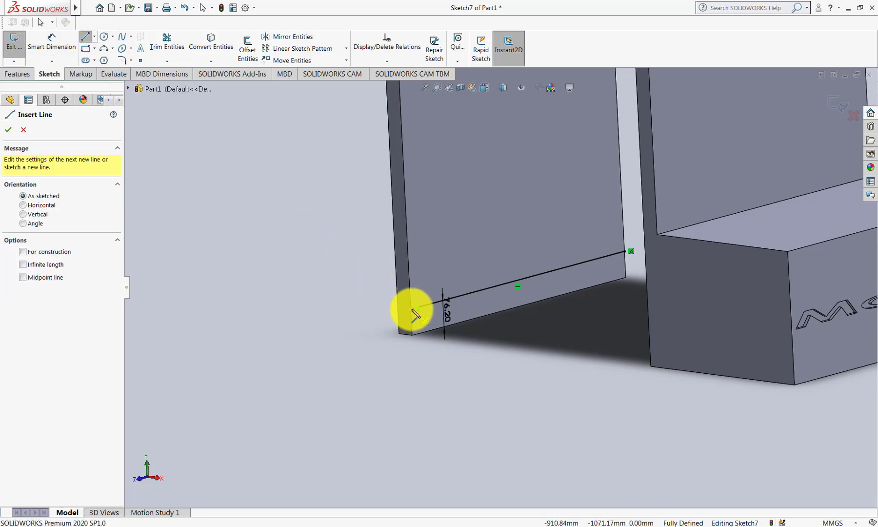
click(415, 314)
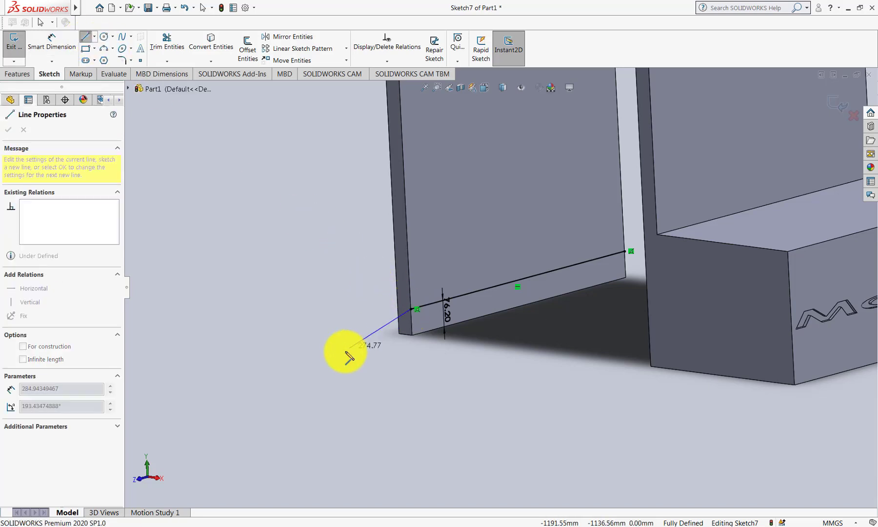
click(287, 374)
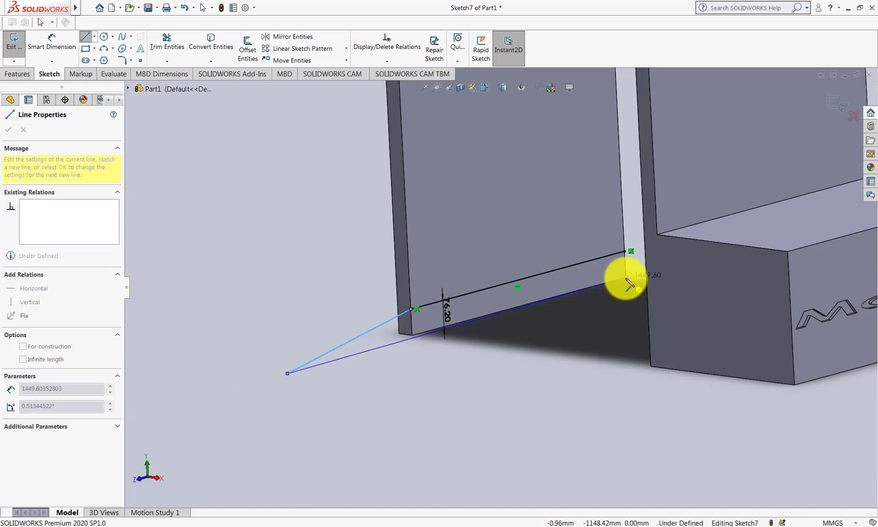
click(625, 277)
mouse_move(446, 370)
middle_down()
mouse_move(382, 380)
mouse_move(427, 364)
mouse_move(407, 354)
middle_up()
scroll(535, 323, down, 3)
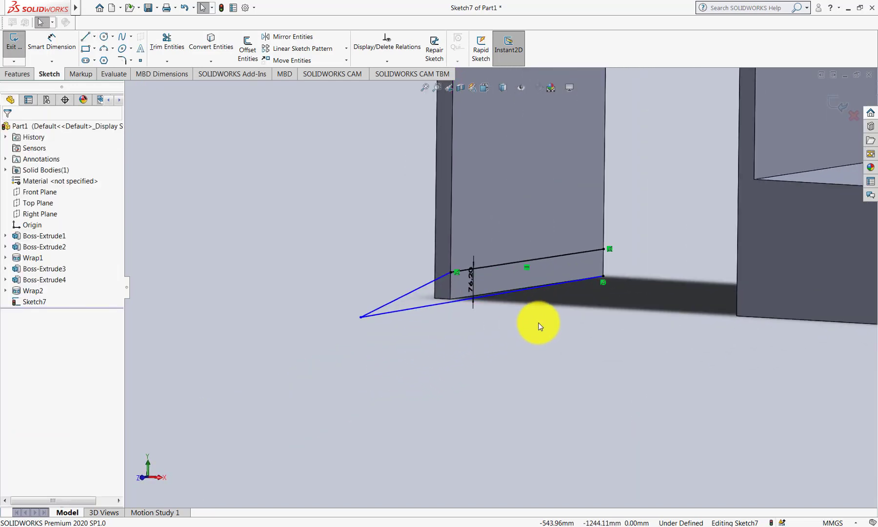
scroll(525, 337, down, 2)
scroll(456, 322, down, 3)
scroll(297, 346, down, 3)
key(z)
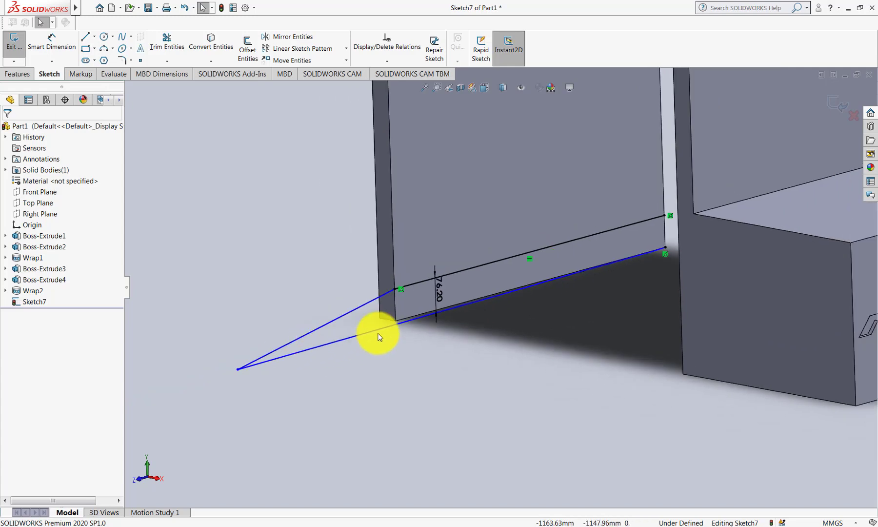
scroll(370, 325, down, 2)
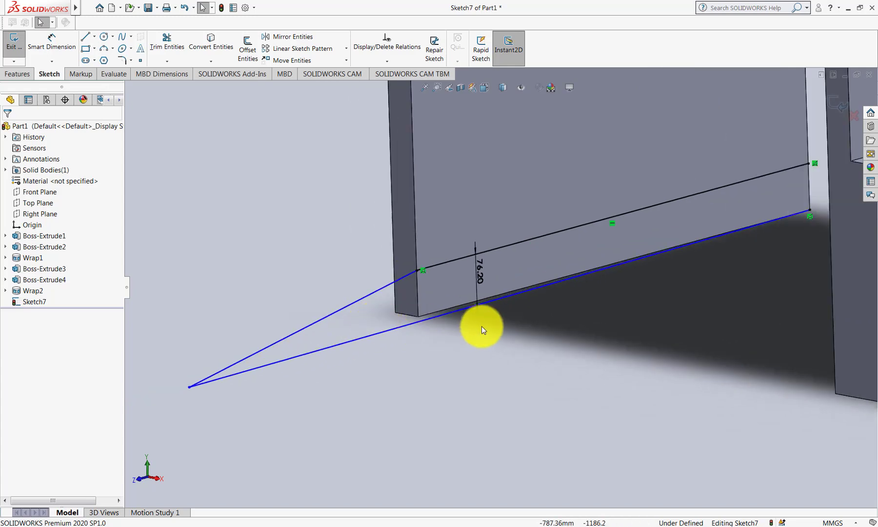
Make the lower wedge line collinear with the bottom edge and give the wedge tip a 10° angle
click(420, 318)
ctrl+click(419, 315)
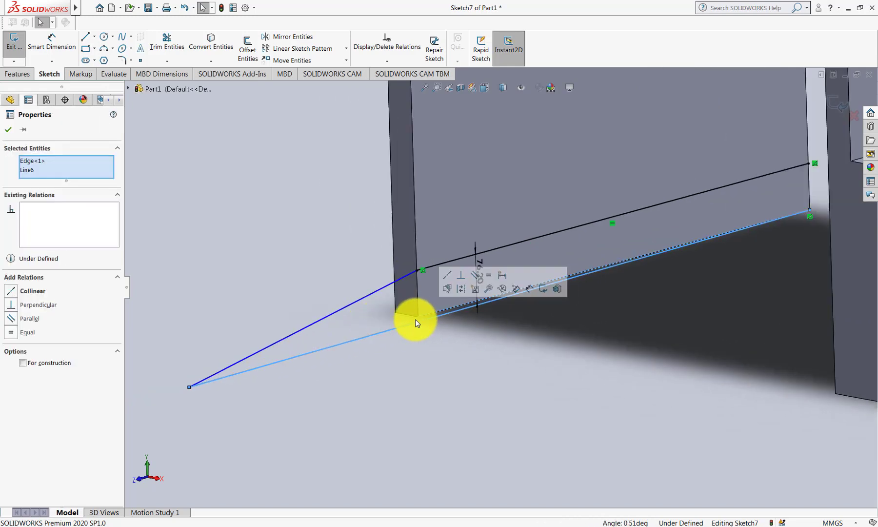
click(14, 294)
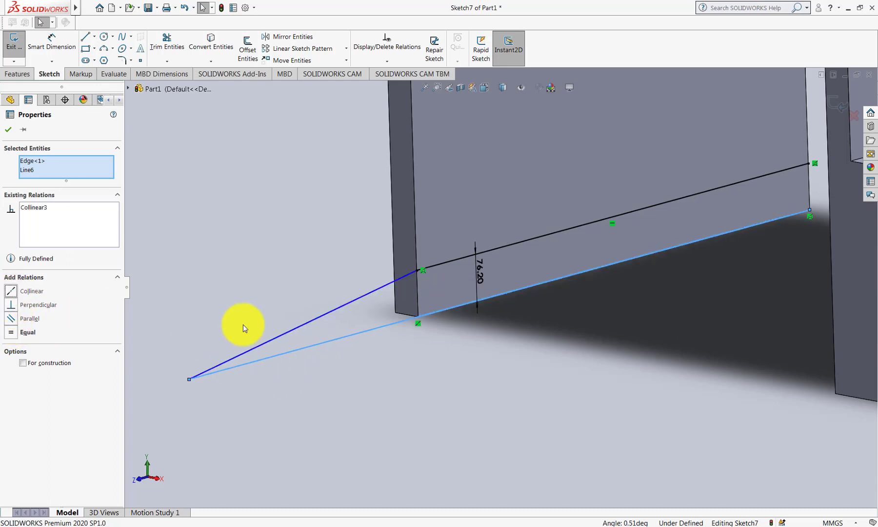
click(49, 39)
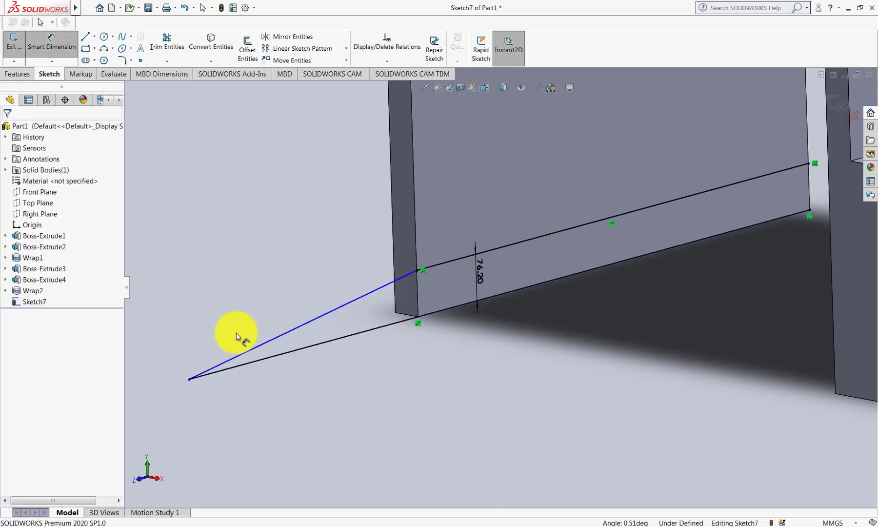
click(256, 360)
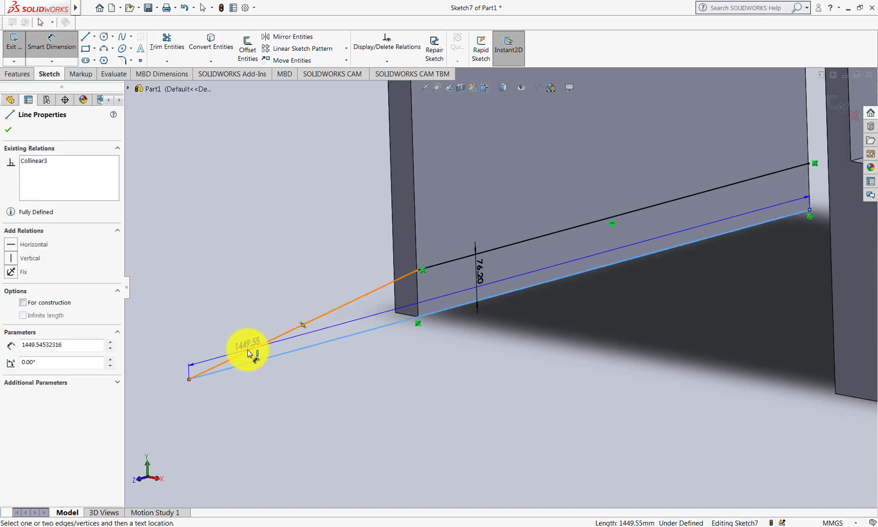
click(251, 356)
click(247, 358)
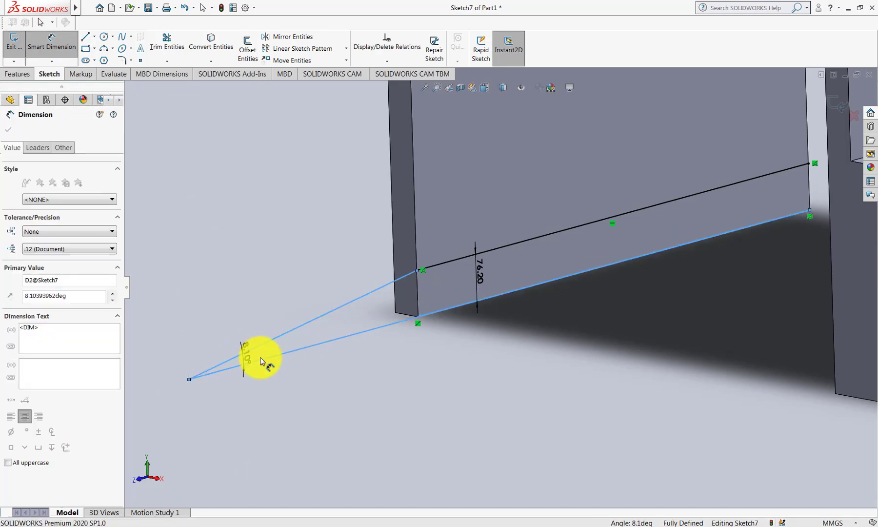
text(3)
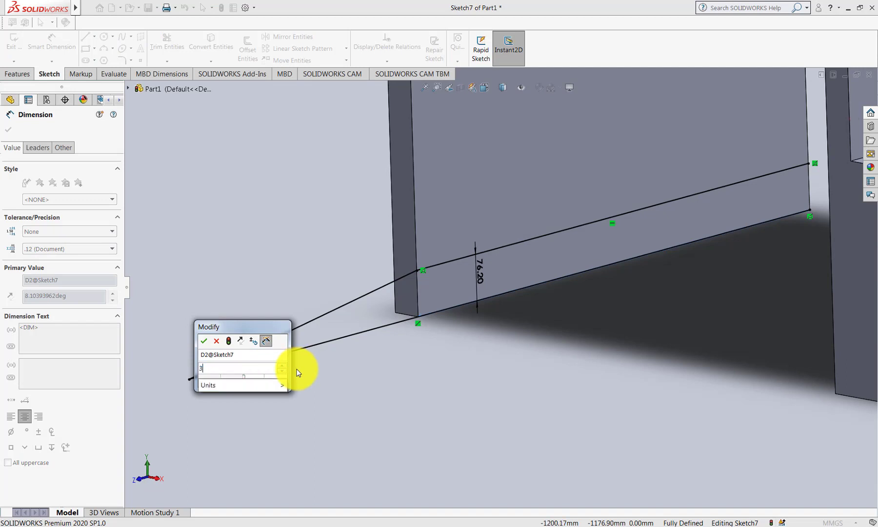
text(5)
key(Return)
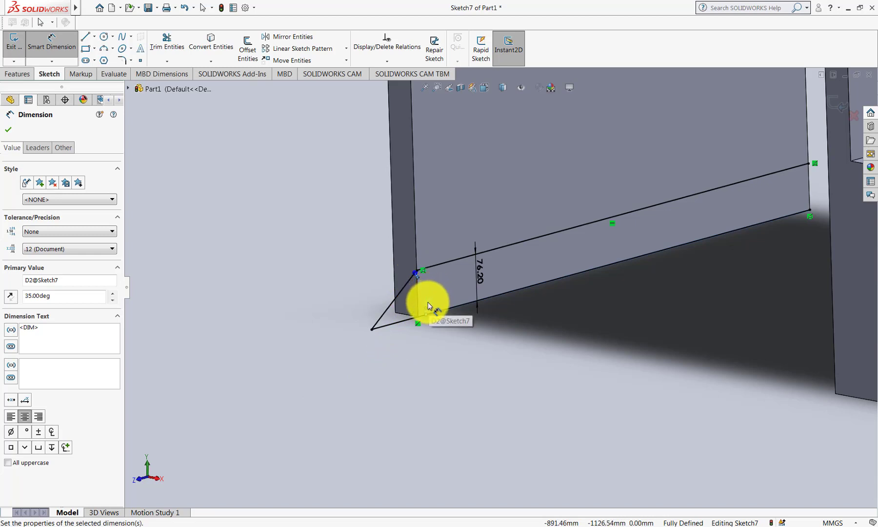
key(Escape)
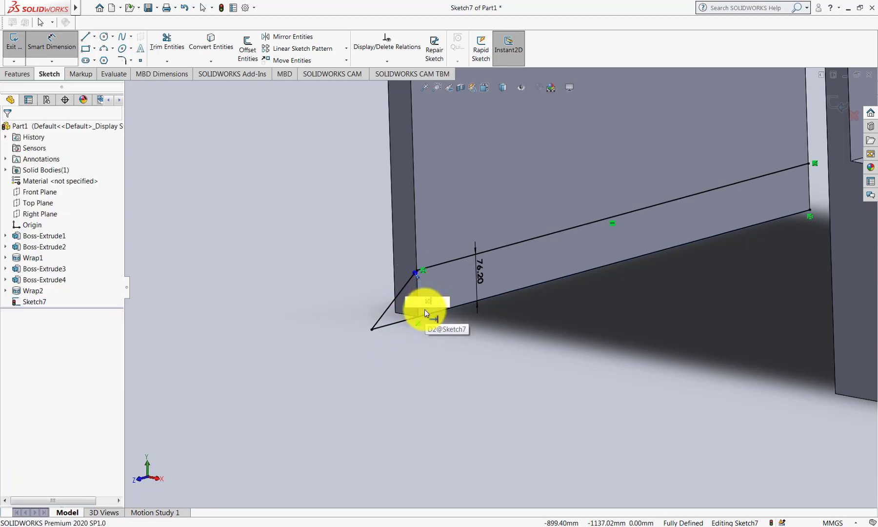
key(ctrl+z)
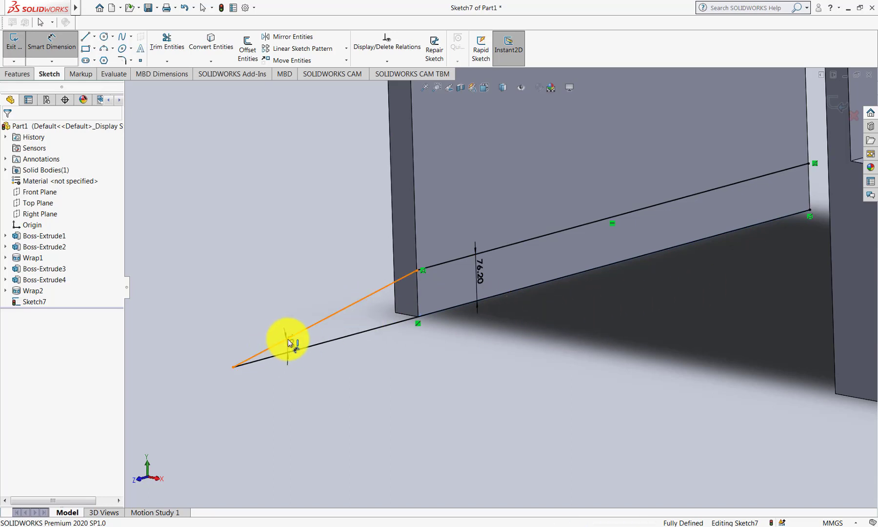
Leave the upper sloping line without a length dimension, keeping the sketch fully defined
click(378, 288)
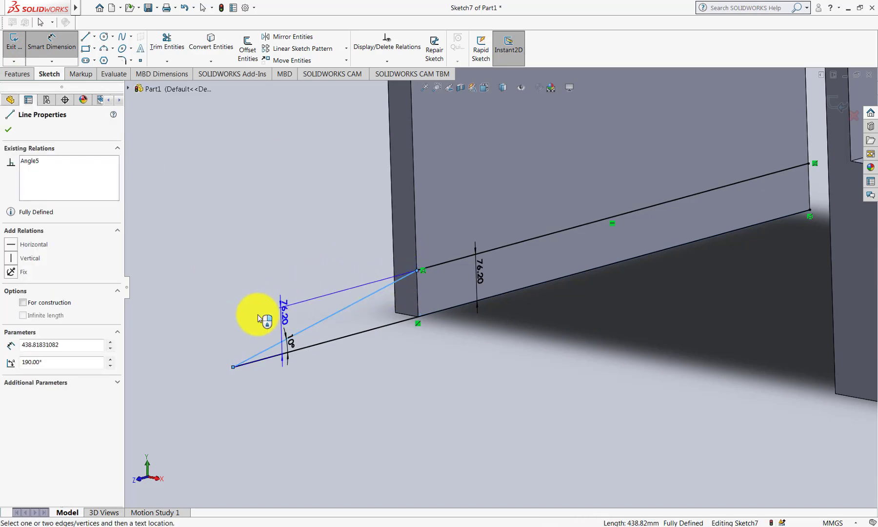
click(235, 307)
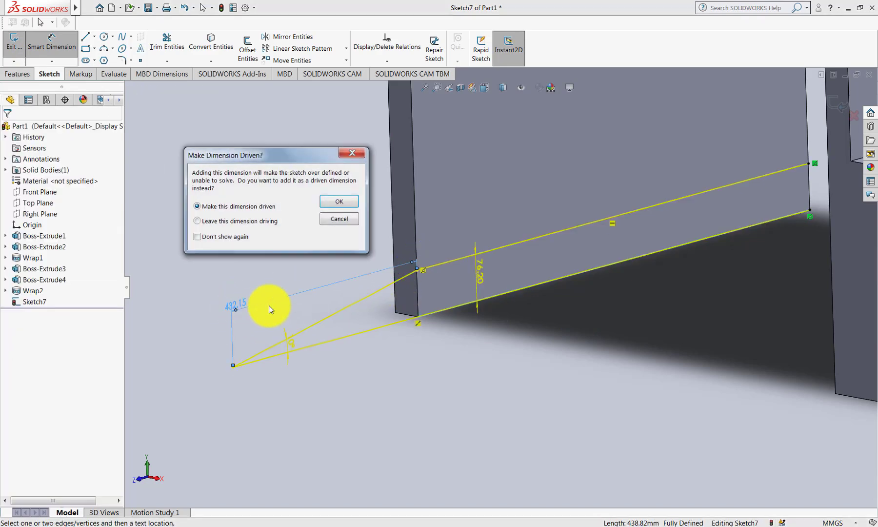
click(339, 218)
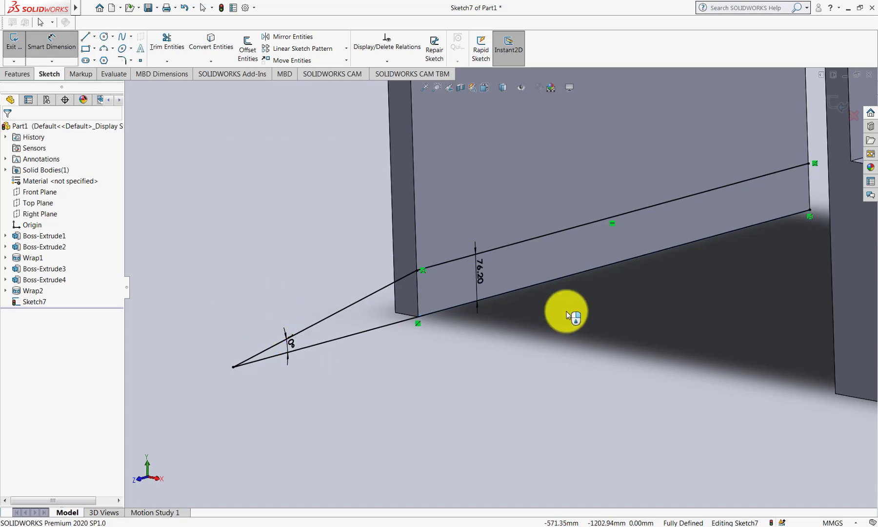
scroll(566, 309, up, 5)
scroll(559, 274, down, 3)
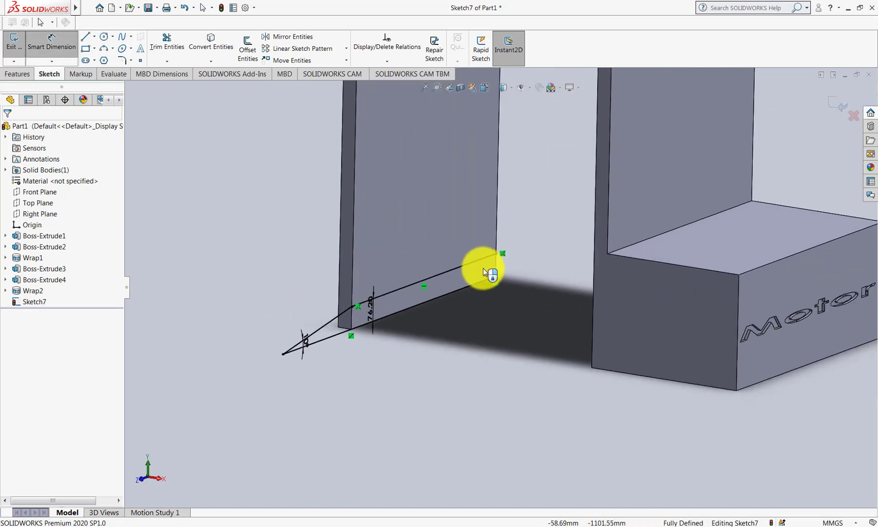
mouse_move(484, 268)
middle_down()
mouse_move(437, 281)
mouse_move(496, 255)
mouse_move(470, 254)
middle_up()
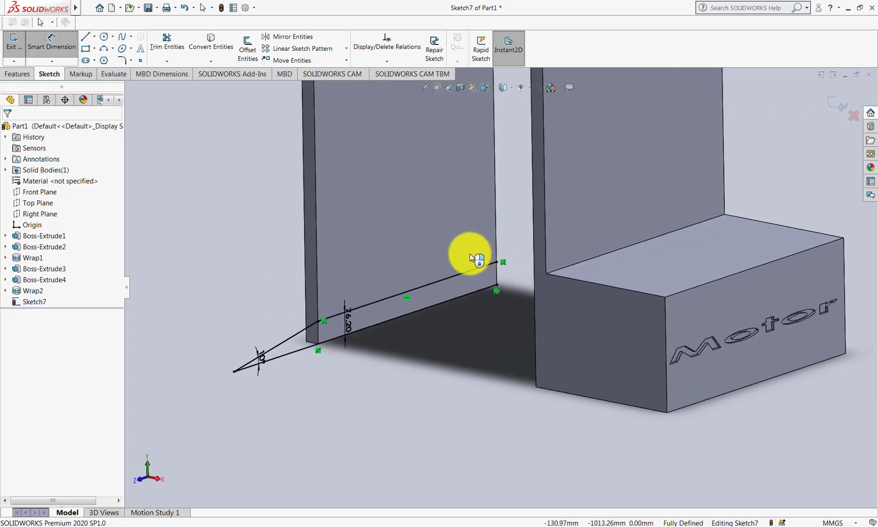
click(94, 37)
click(105, 59)
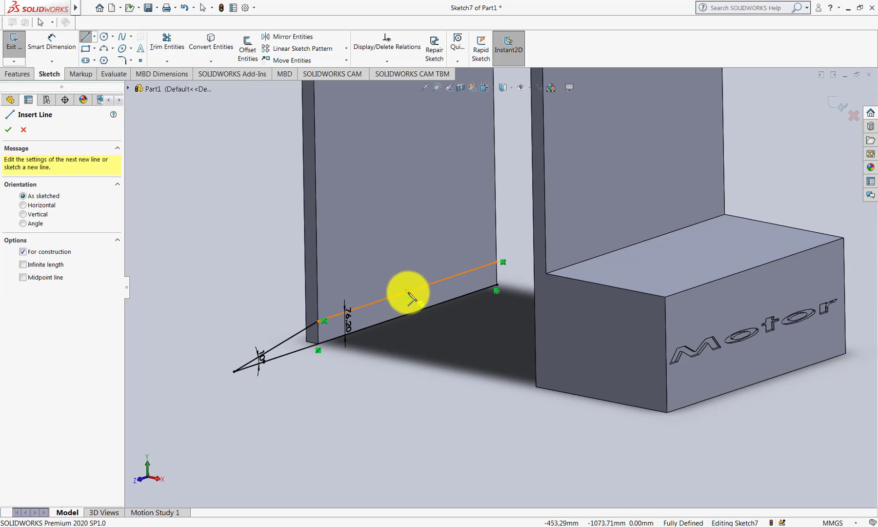
Draw a construction centerline from the upper ramp line to the lower ramp line
click(407, 292)
click(408, 320)
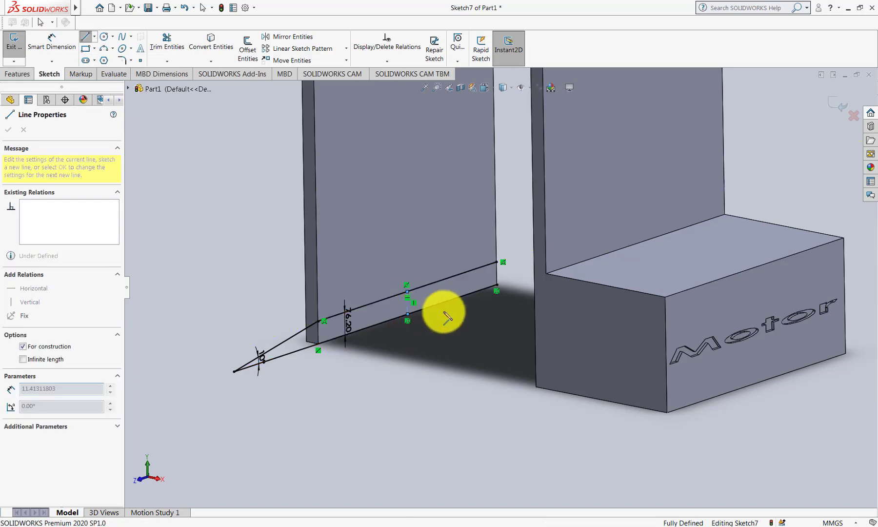
key(Escape)
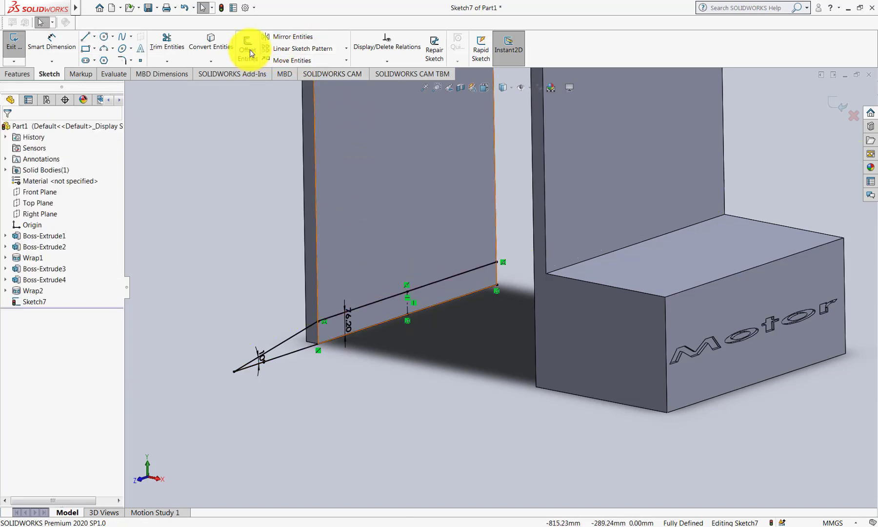
Mirror wedge lines Line5 and Line6 about centerline Line7
click(309, 37)
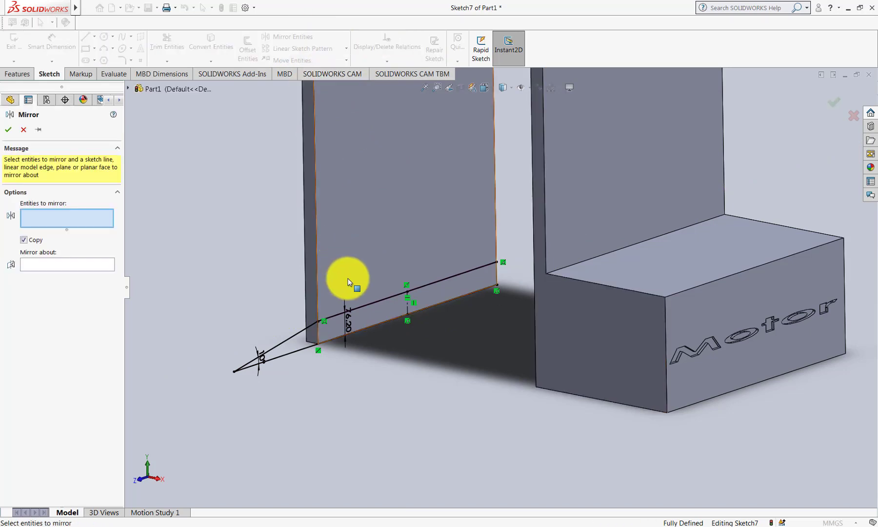
click(293, 350)
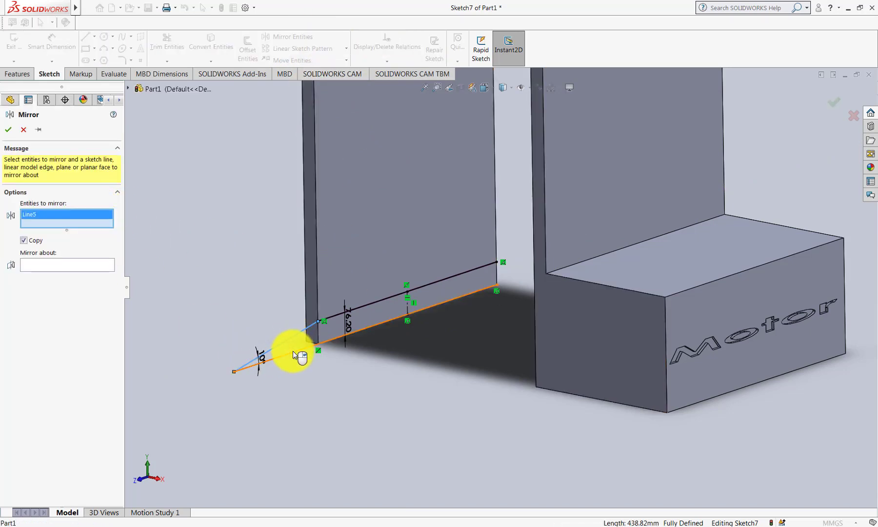
click(98, 264)
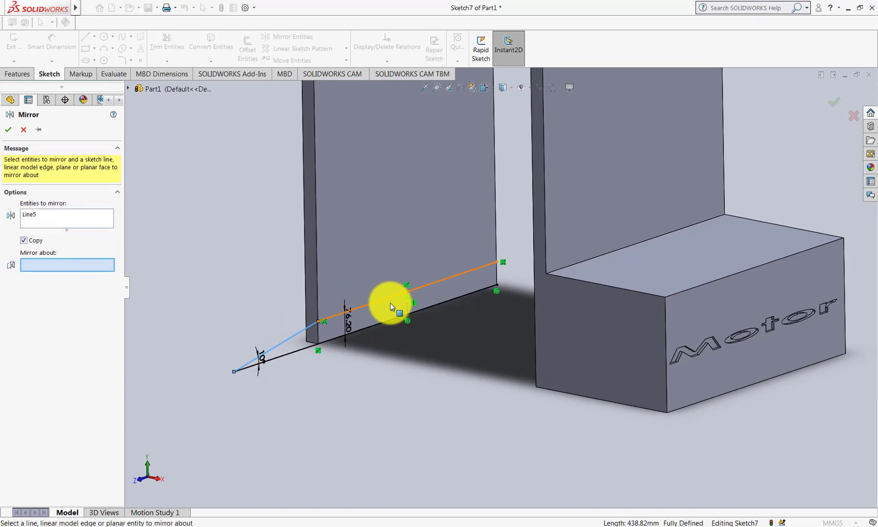
click(407, 309)
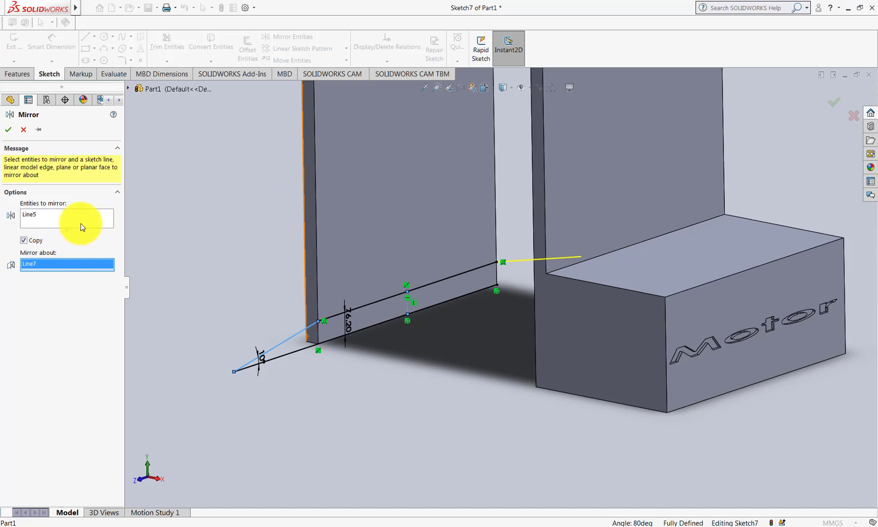
click(82, 227)
click(307, 349)
mouse_move(308, 351)
middle_down()
mouse_move(429, 321)
mouse_move(447, 333)
middle_up()
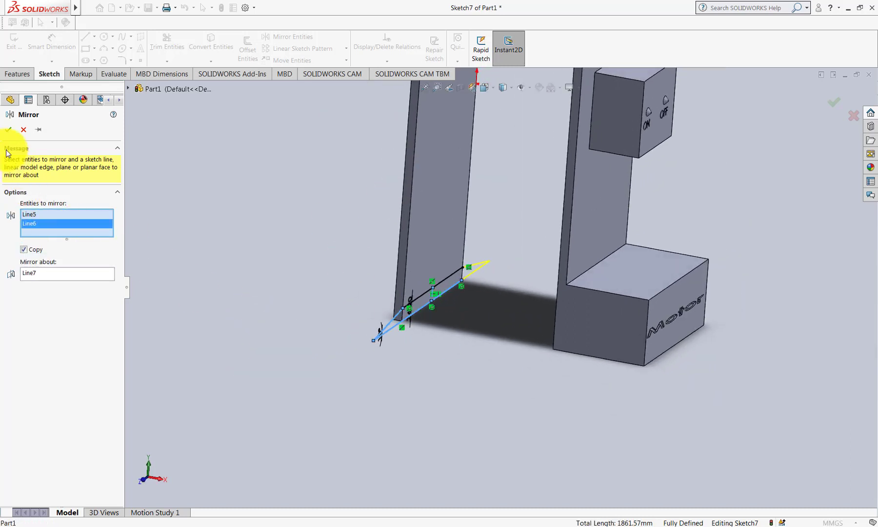
click(8, 130)
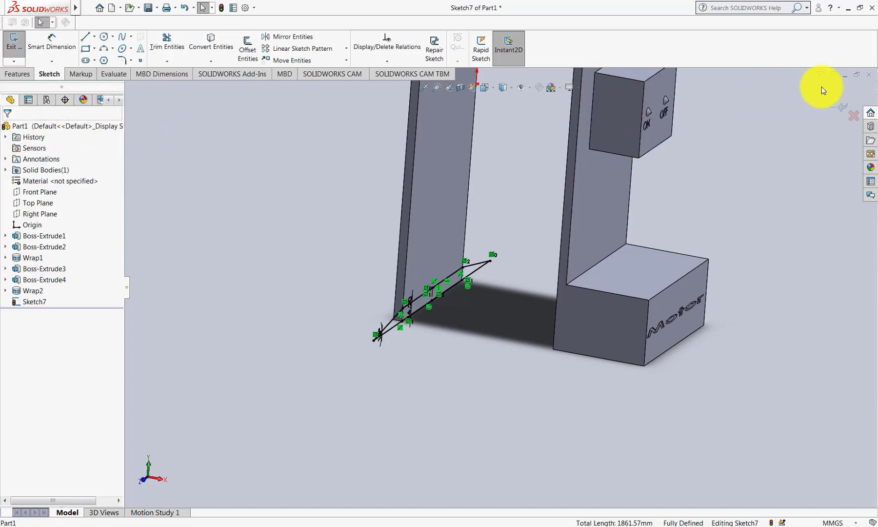
Extrude the ramp sketch regions as a thin feature 3 ft deep
click(828, 101)
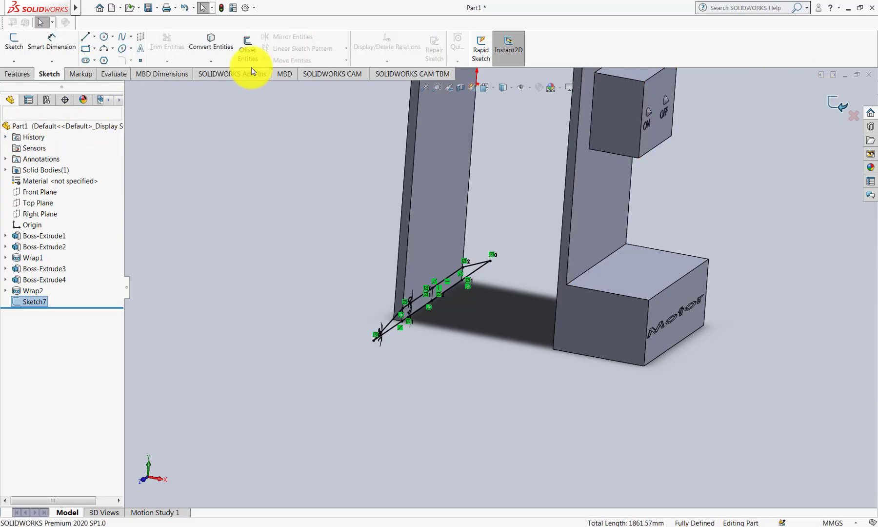
click(22, 73)
click(18, 51)
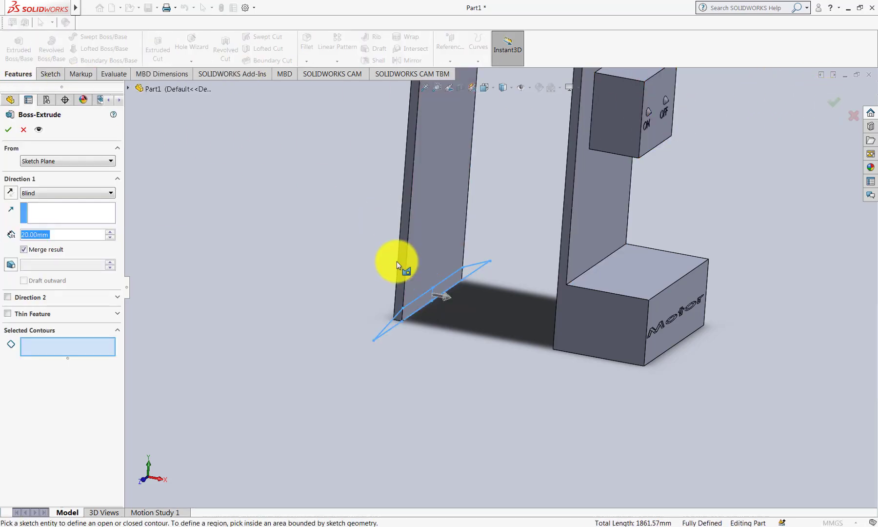
click(395, 321)
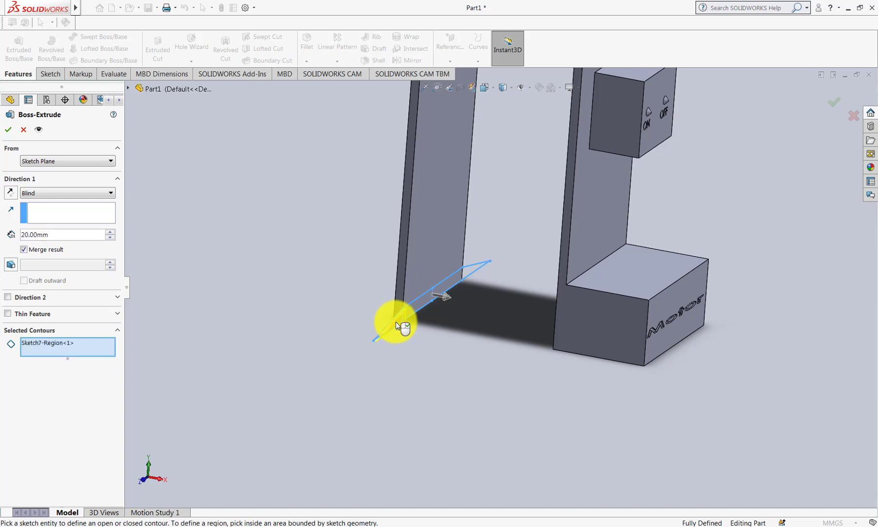
click(435, 296)
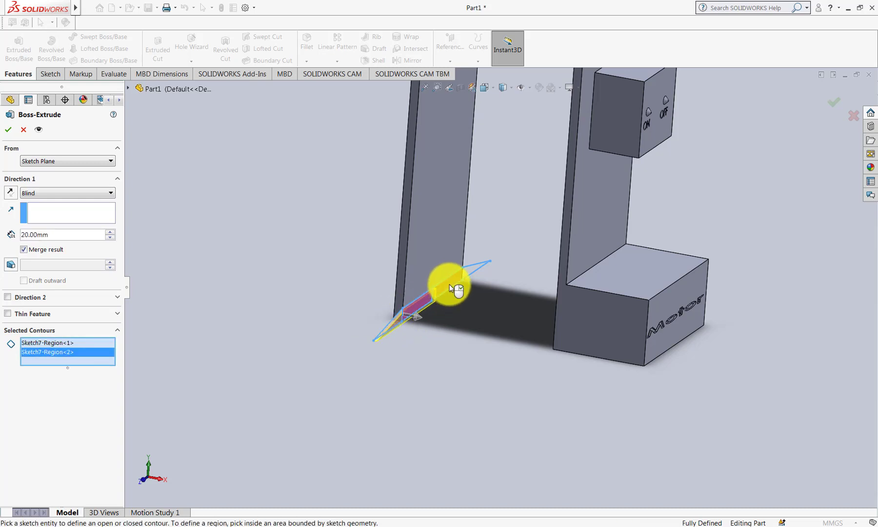
click(449, 284)
click(475, 267)
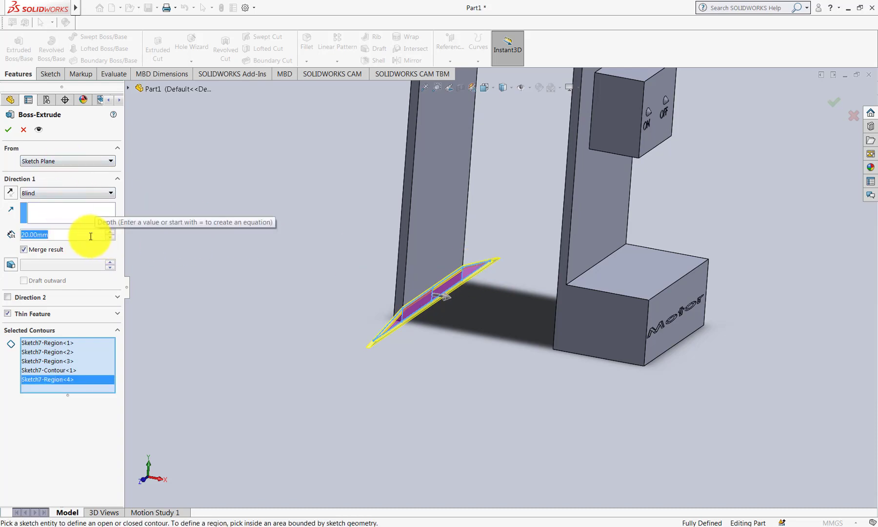
text(3 ft)
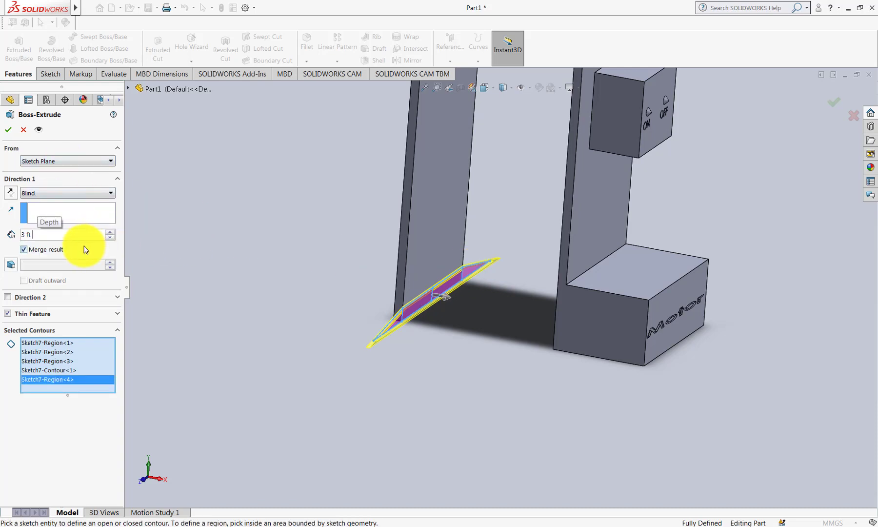
key(Return)
Dismiss the rebuild error and accept Extrude-Thin2 as the 914.40 mm ramp
mouse_move(443, 280)
middle_down()
mouse_move(471, 276)
mouse_move(726, 128)
middle_up()
click(829, 98)
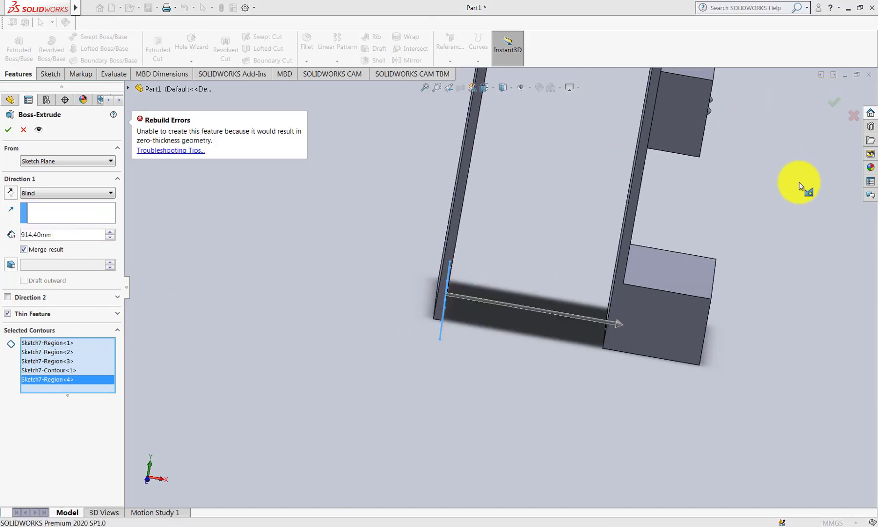
key(ctrl+7)
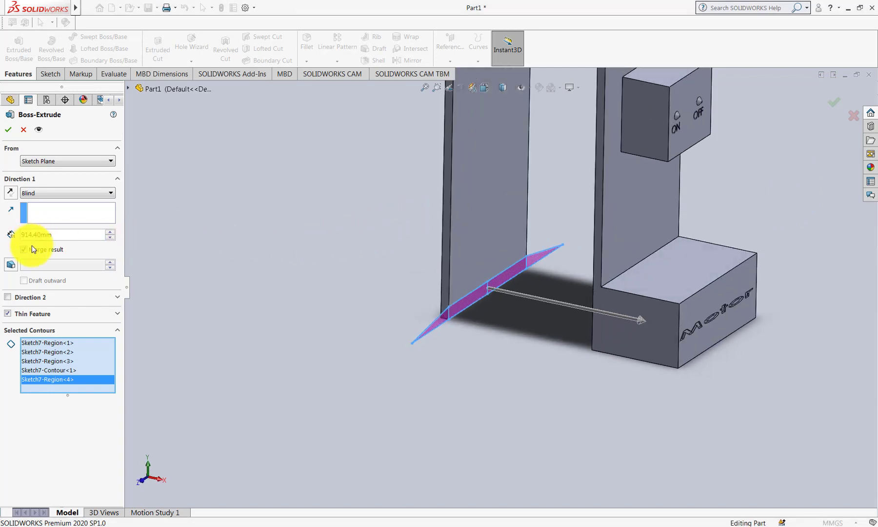
key(Return)
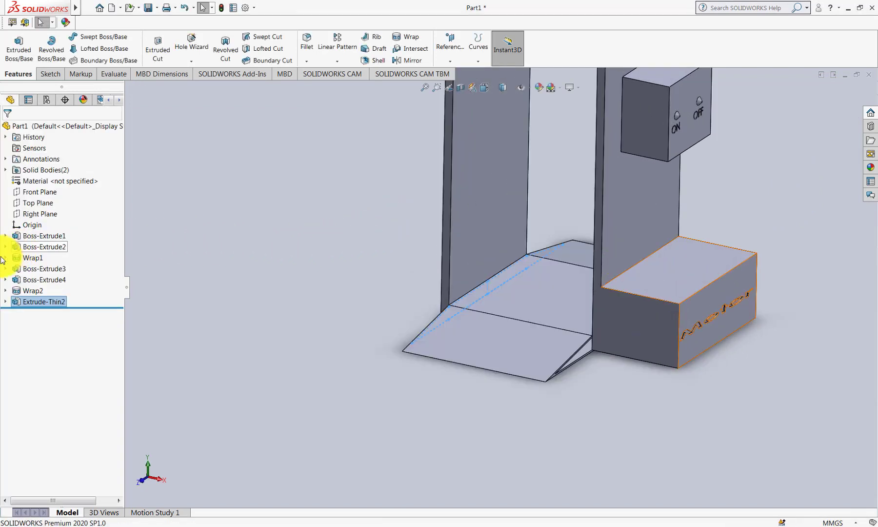
mouse_move(254, 325)
middle_down()
mouse_move(423, 363)
mouse_move(496, 353)
mouse_move(517, 331)
mouse_move(475, 317)
middle_up()
mouse_move(477, 289)
middle_down()
mouse_move(501, 343)
mouse_move(507, 329)
middle_up()
scroll(512, 317, up, 5)
scroll(508, 173, down, 3)
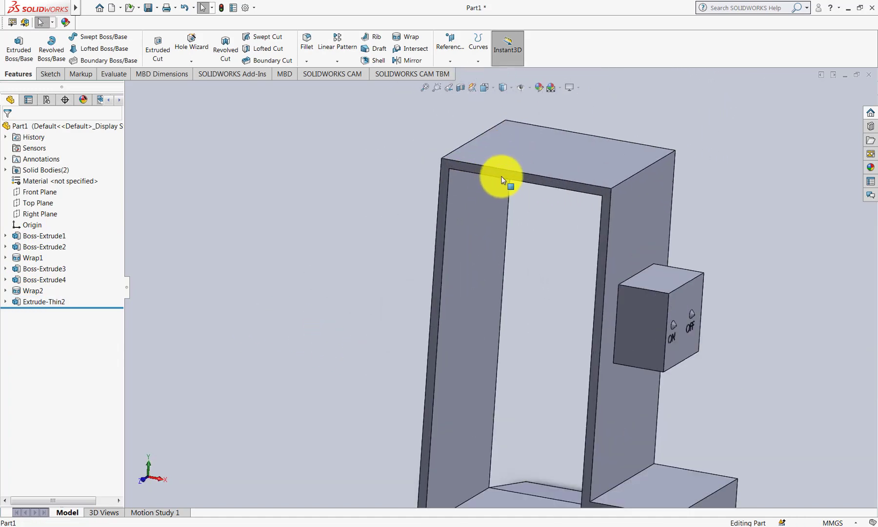
Start a sketch on the frame's right side face, then discard it
click(508, 174)
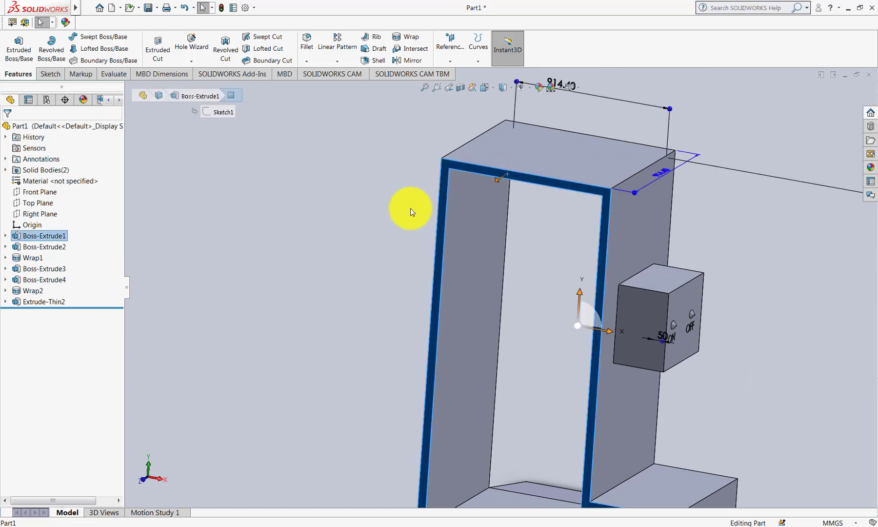
click(55, 75)
click(13, 45)
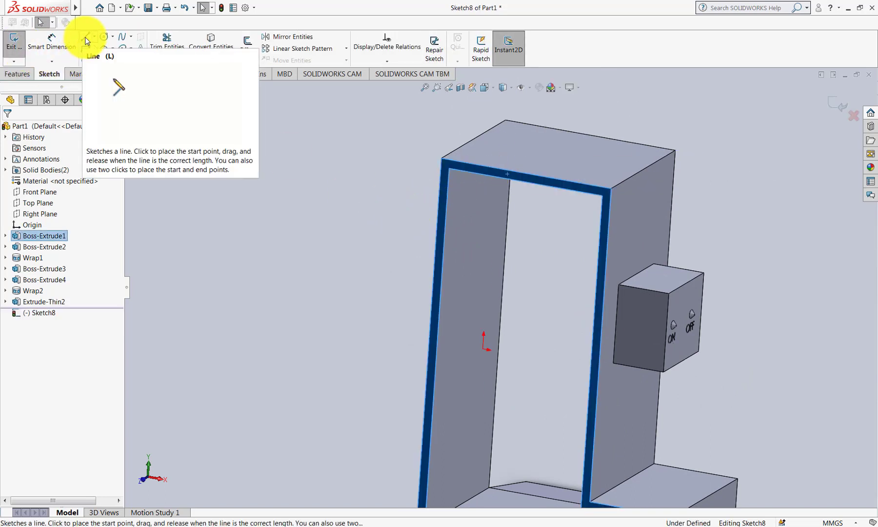
click(652, 217)
click(854, 116)
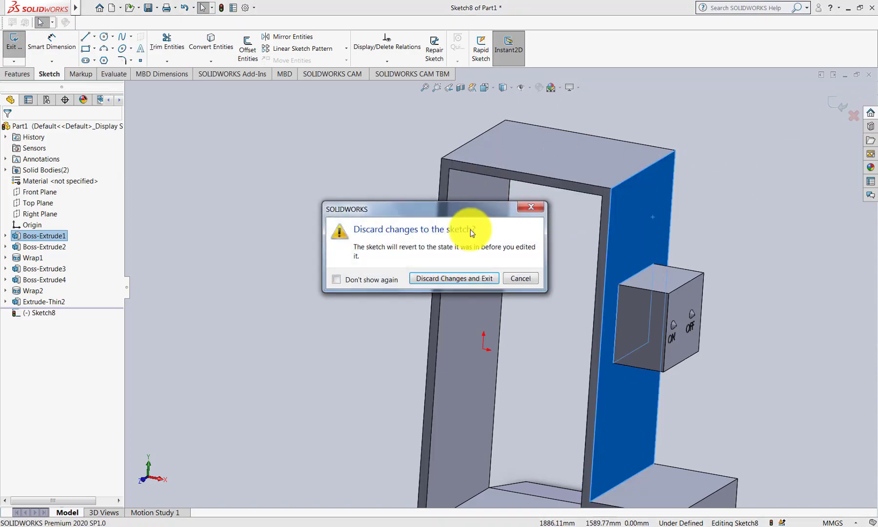
click(466, 277)
Select the tall side face, view it from the Right, and start an Extruded Boss/Base sketch on it
middle_drag(745, 223, 611, 212)
click(571, 237)
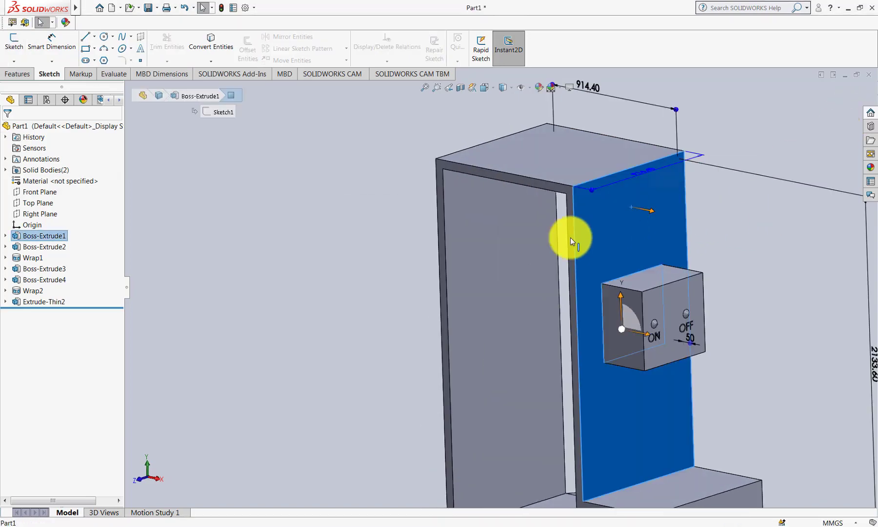
key(space)
click(492, 310)
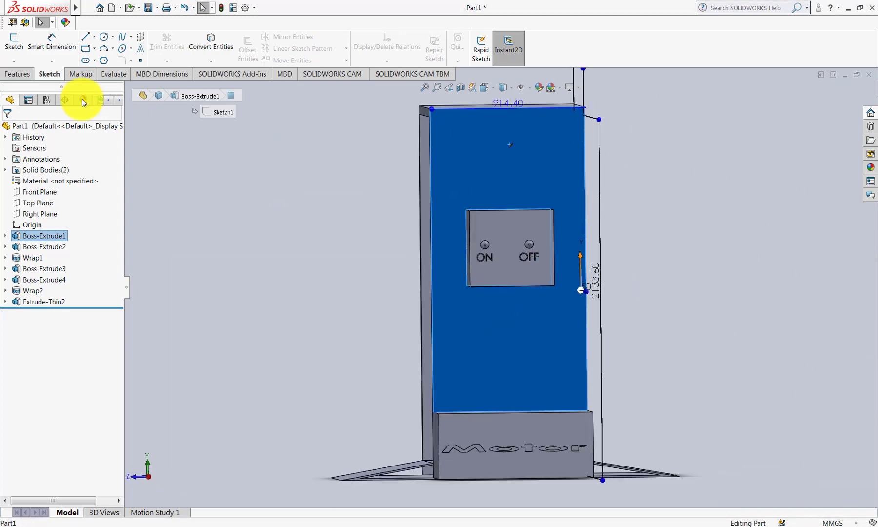
click(17, 73)
click(13, 48)
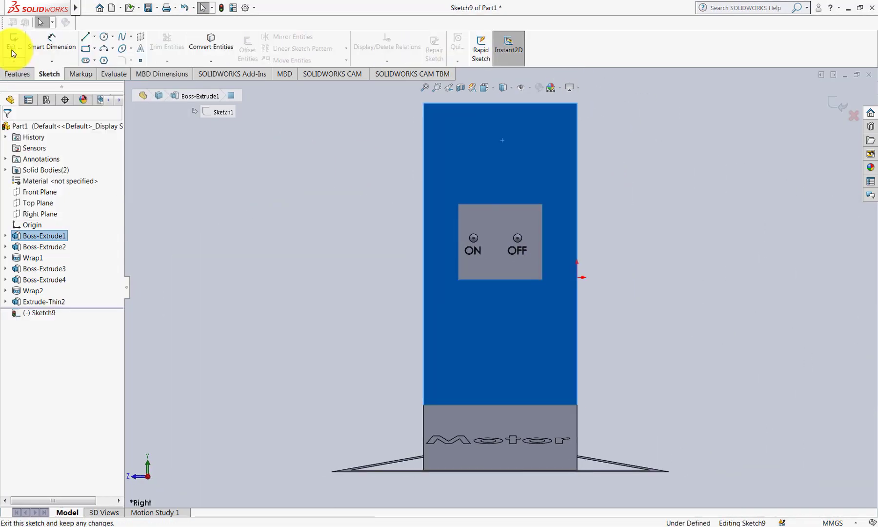
Draw a thin closed triangle extending left from the face's top corner
click(85, 36)
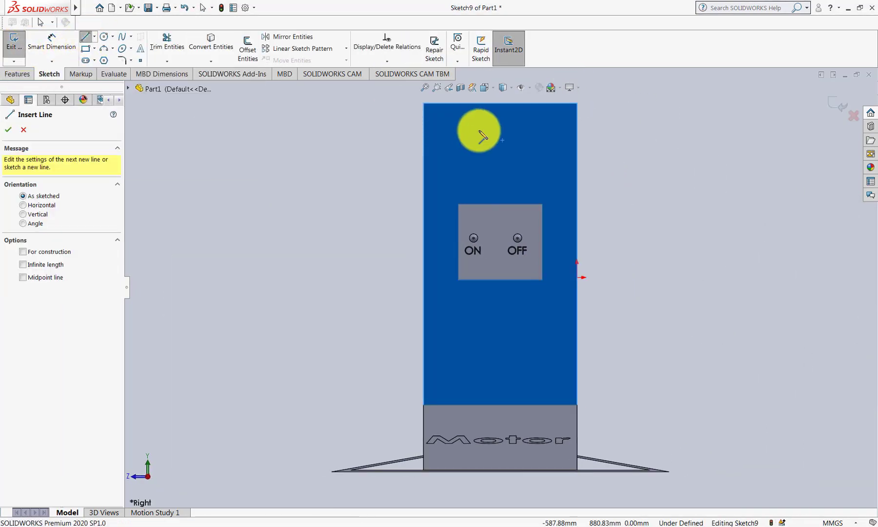
scroll(473, 127, down, 3)
click(387, 111)
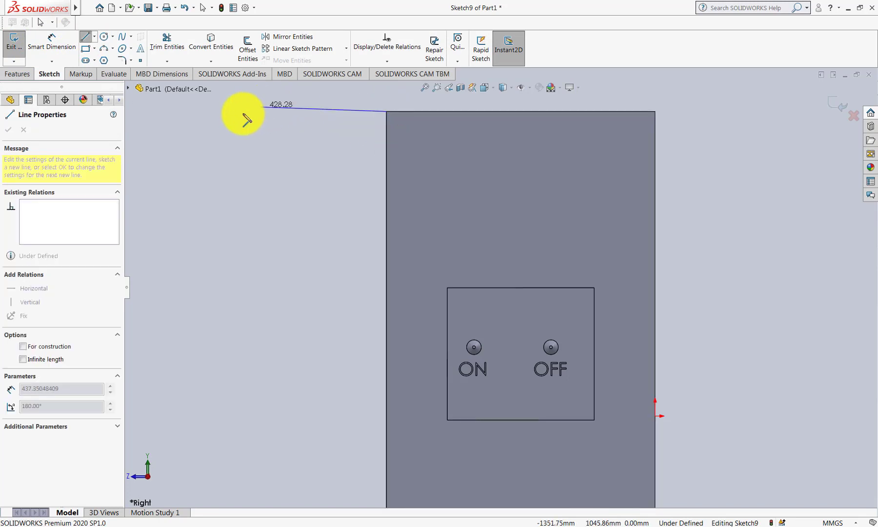
click(203, 126)
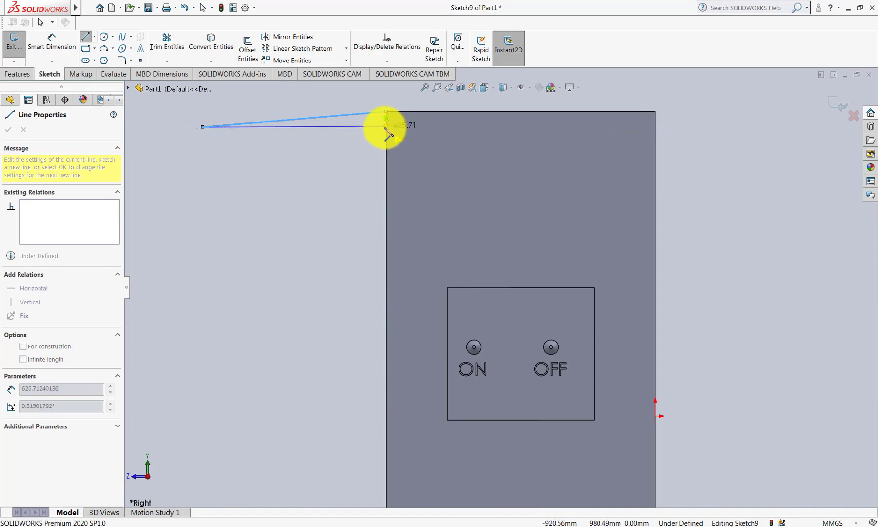
click(387, 127)
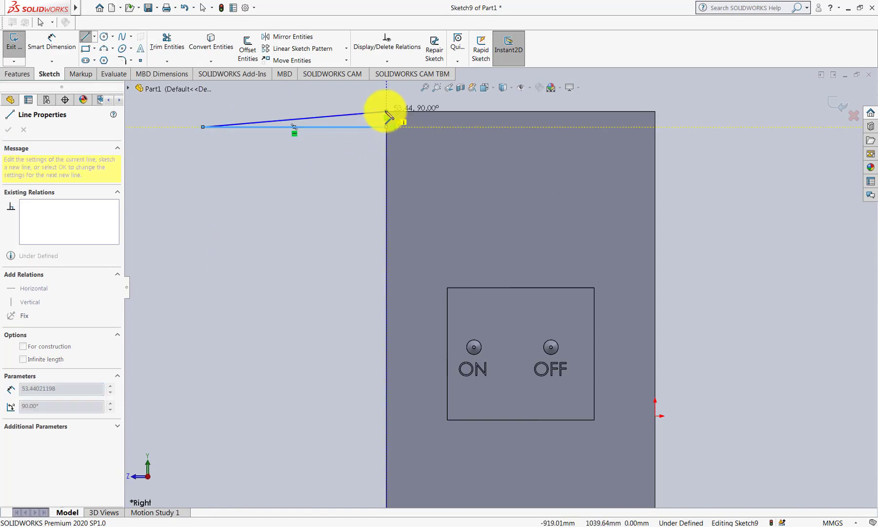
click(386, 112)
key(Escape)
key(z)
scroll(358, 119, down, 3)
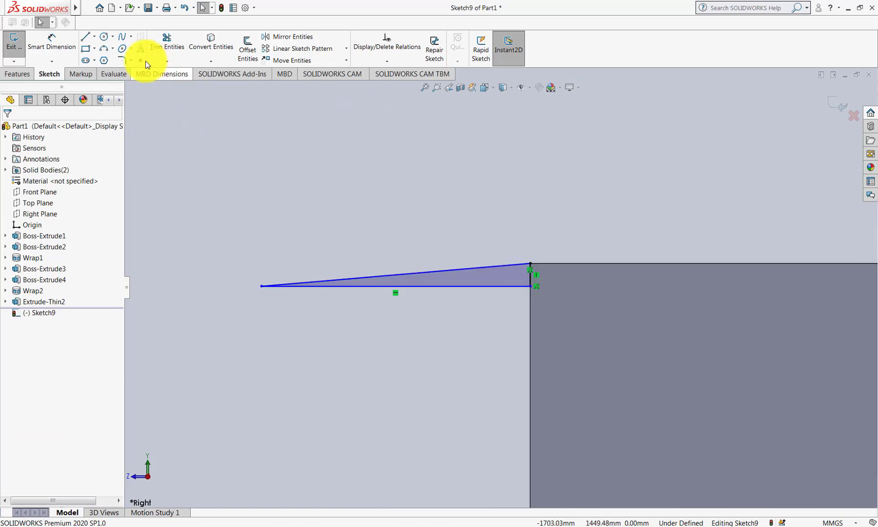
Dimension the triangle's slope angle to 8° and start a Boss-Extrude from it
click(68, 43)
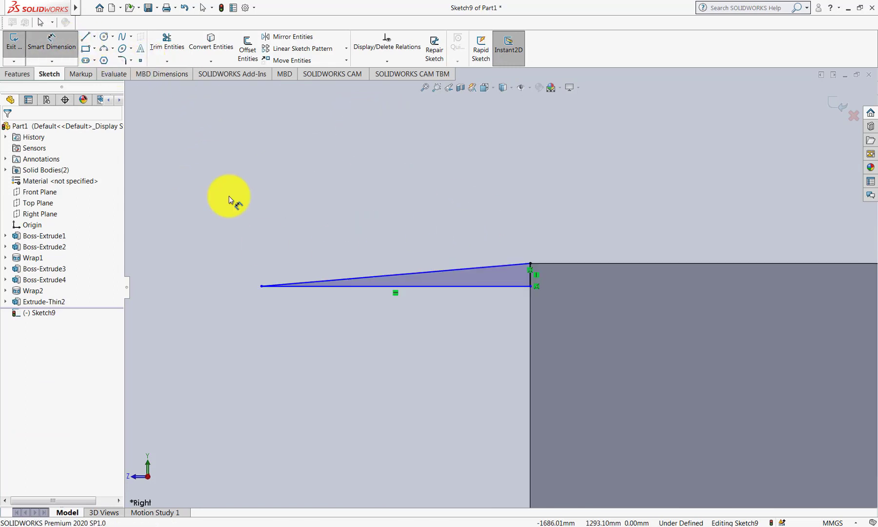
click(323, 286)
click(326, 280)
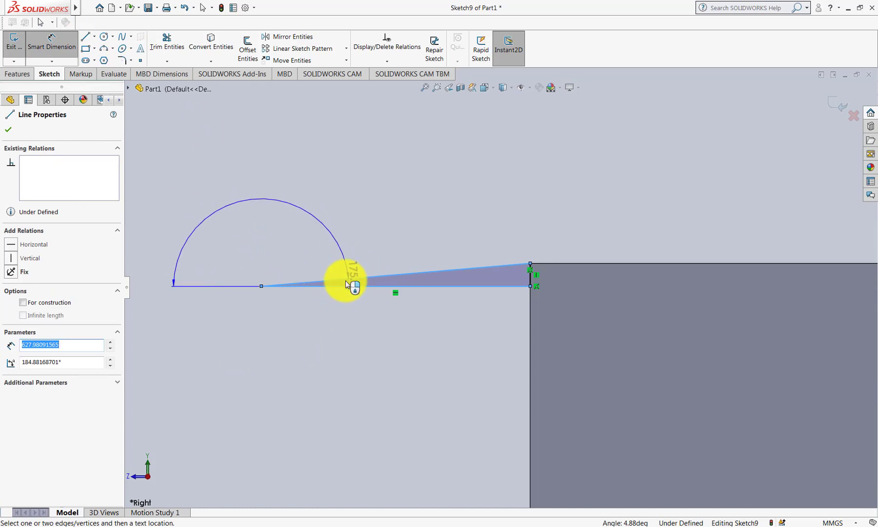
click(343, 287)
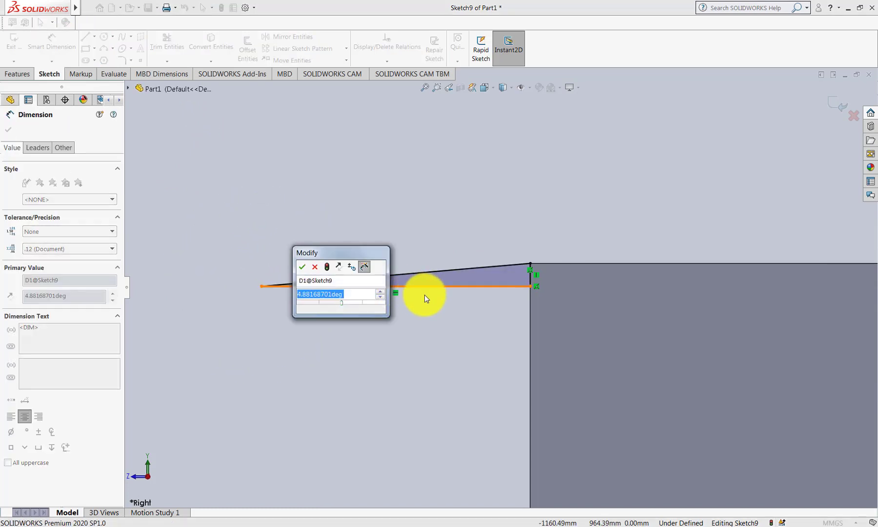
text(8)
key(Return)
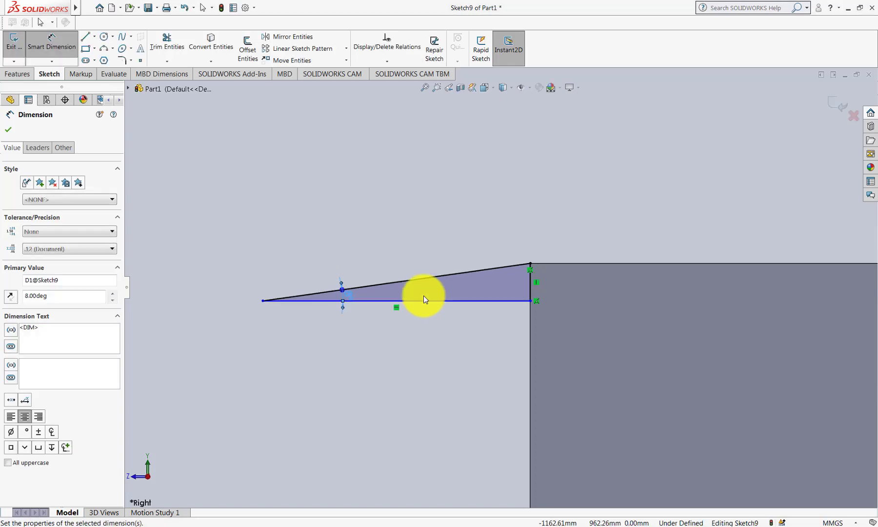
click(837, 99)
mouse_move(454, 224)
middle_down()
mouse_move(516, 235)
mouse_move(601, 293)
mouse_move(615, 293)
middle_up()
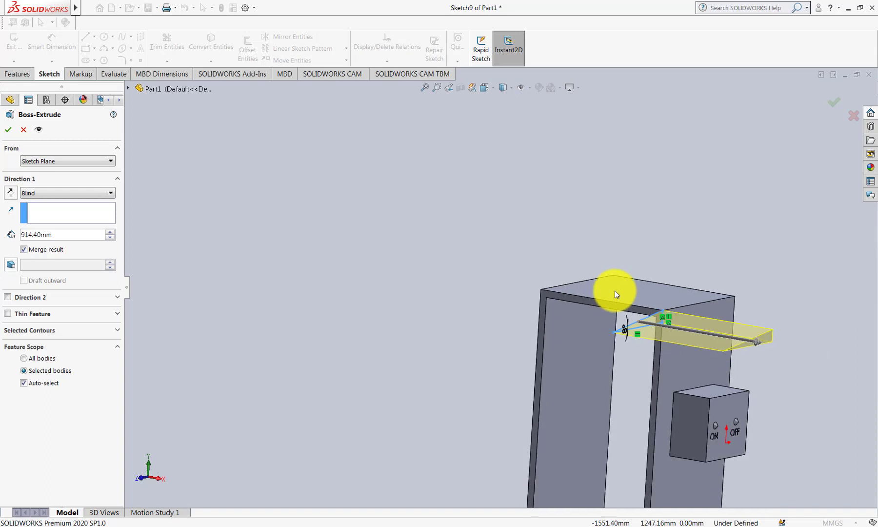
Clear Merge result and reverse the extrusion to run across the frame
click(23, 250)
click(10, 192)
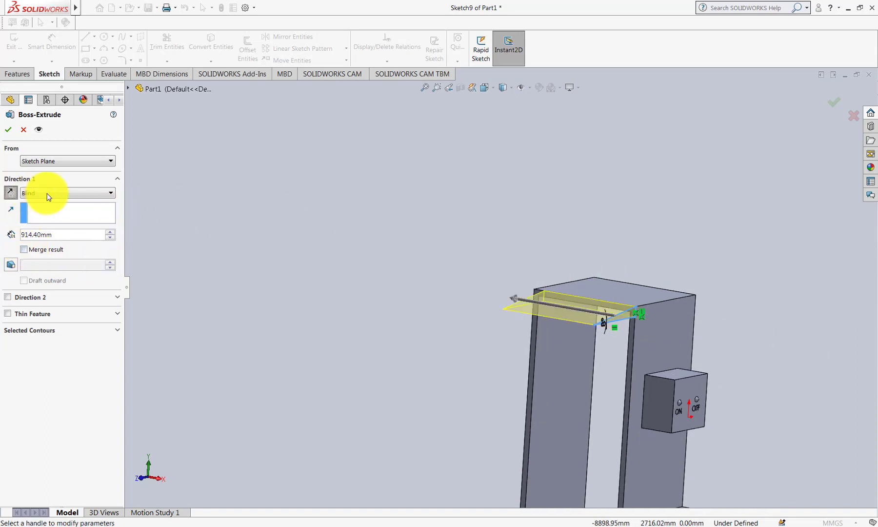
middle_drag(456, 288, 454, 289)
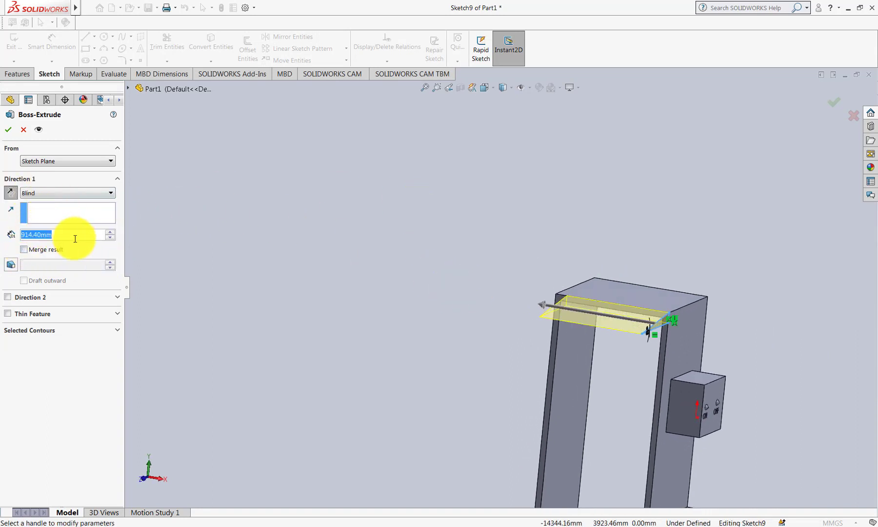
text(3 ft)
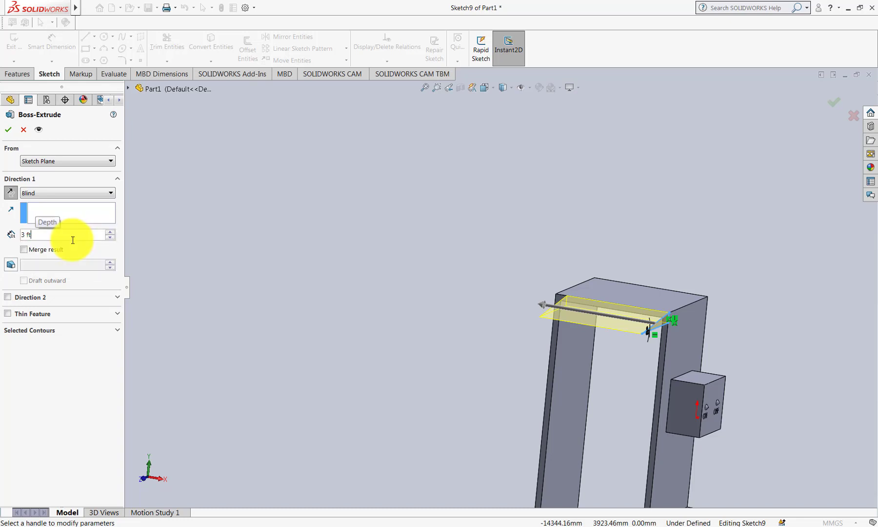
mouse_move(441, 334)
middle_down()
mouse_move(509, 339)
mouse_move(587, 317)
mouse_move(520, 309)
middle_up()
Drag the depth to 1012.40 mm and accept Boss-Extrude5 as the roof overhang
click(569, 316)
click(560, 314)
scroll(519, 309, down, 5)
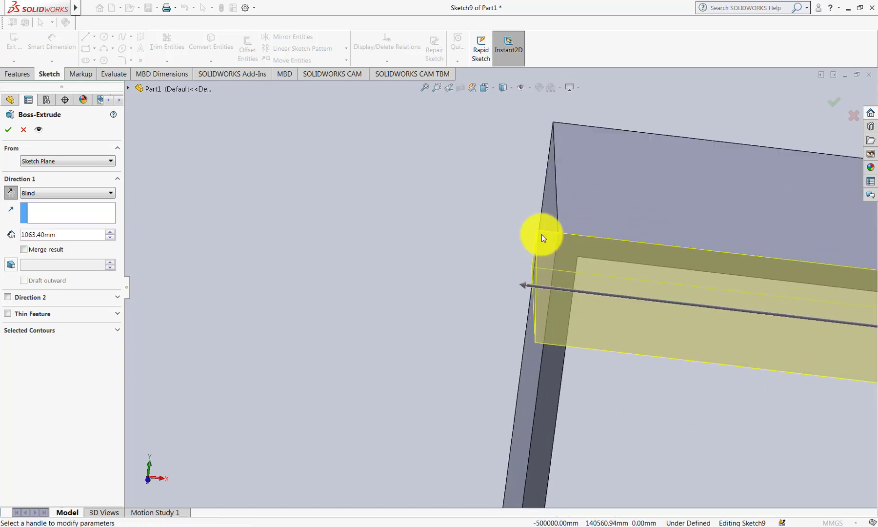
click(526, 289)
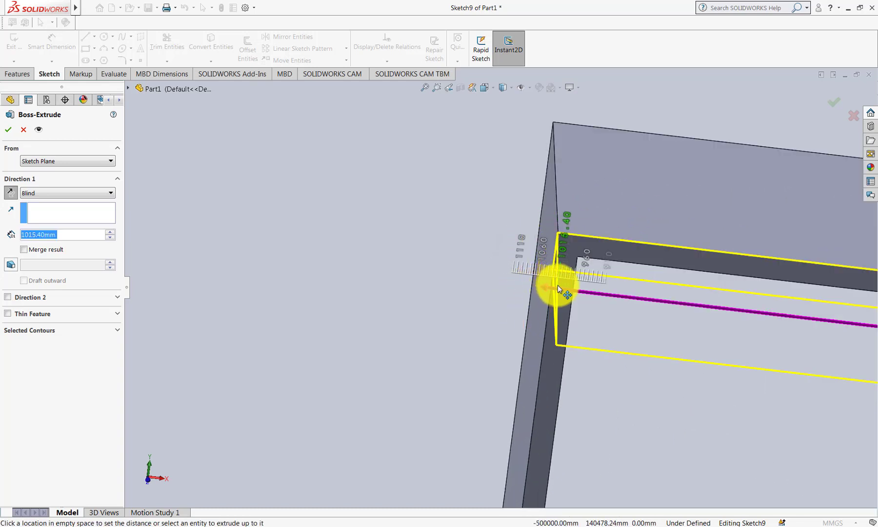
click(559, 285)
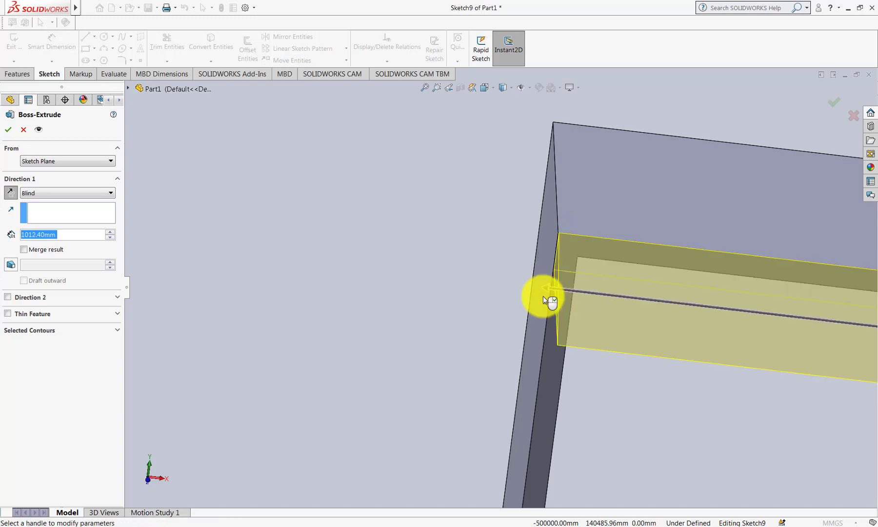
scroll(487, 324, up, 2)
scroll(537, 328, up, 2)
scroll(634, 268, up, 2)
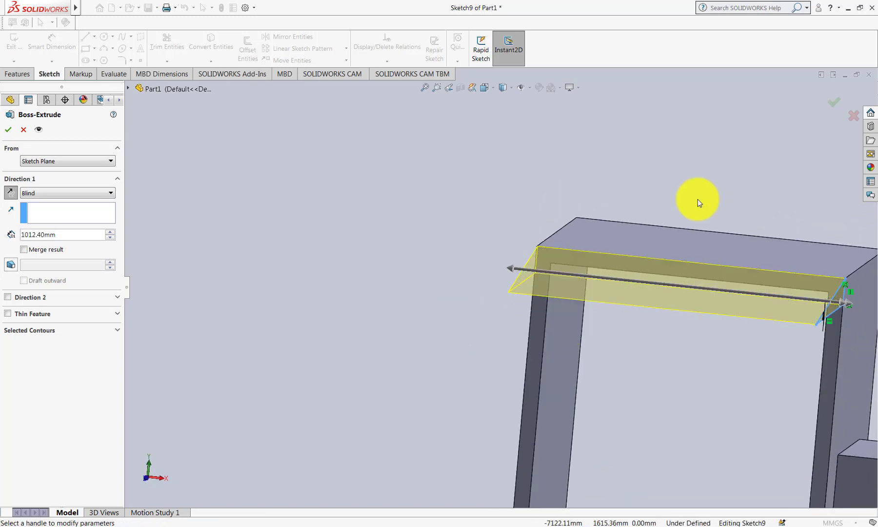
click(836, 96)
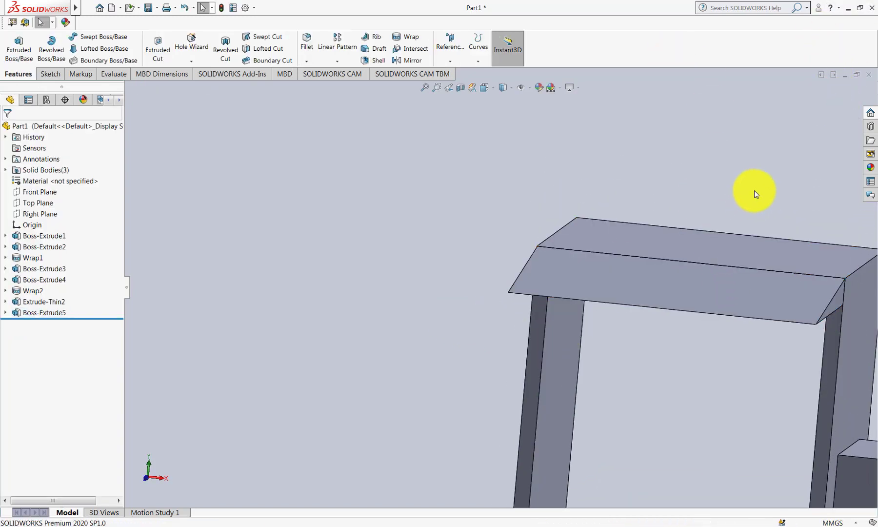
scroll(753, 195, up, 2)
mouse_move(753, 208)
middle_down()
mouse_move(647, 333)
mouse_move(592, 339)
middle_up()
scroll(639, 347, up, 3)
scroll(512, 338, down, 5)
Start a new sketch on the inner front panel face, viewed from the Front
middle_drag(307, 305, 320, 245)
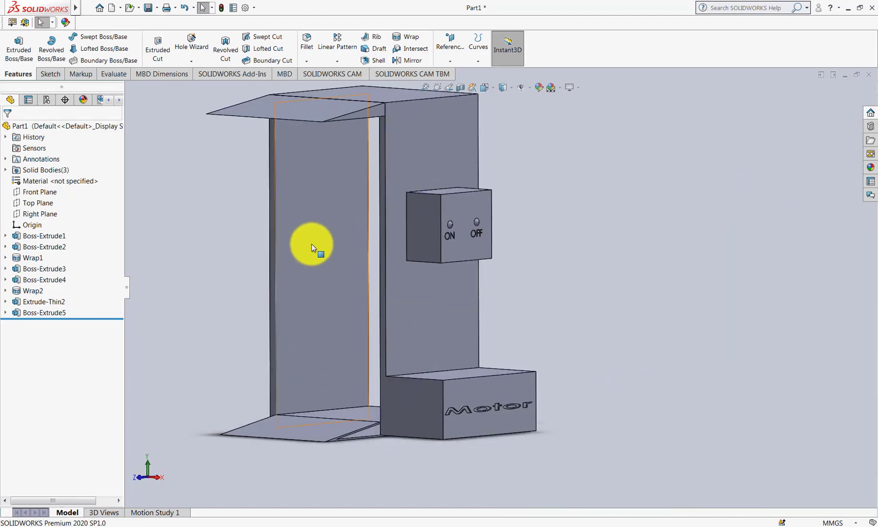
click(310, 241)
key(space)
click(330, 292)
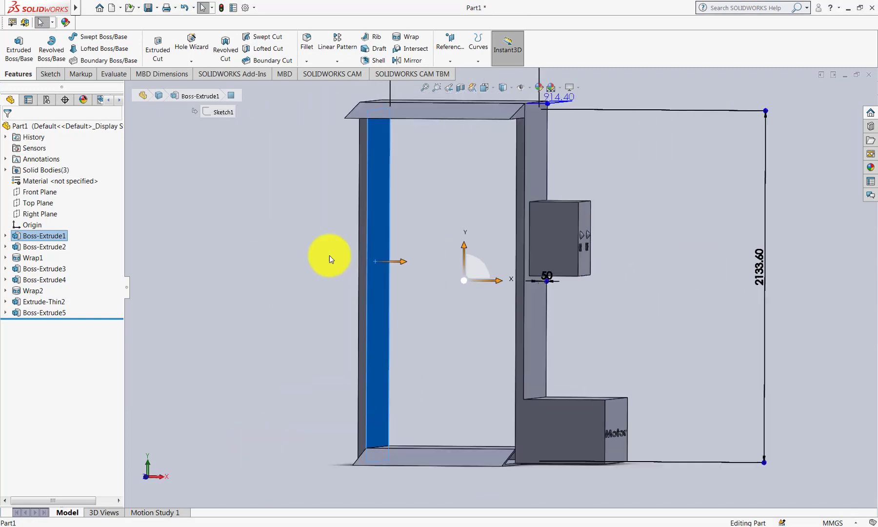
mouse_move(386, 296)
middle_down()
mouse_move(354, 288)
mouse_move(384, 280)
middle_up()
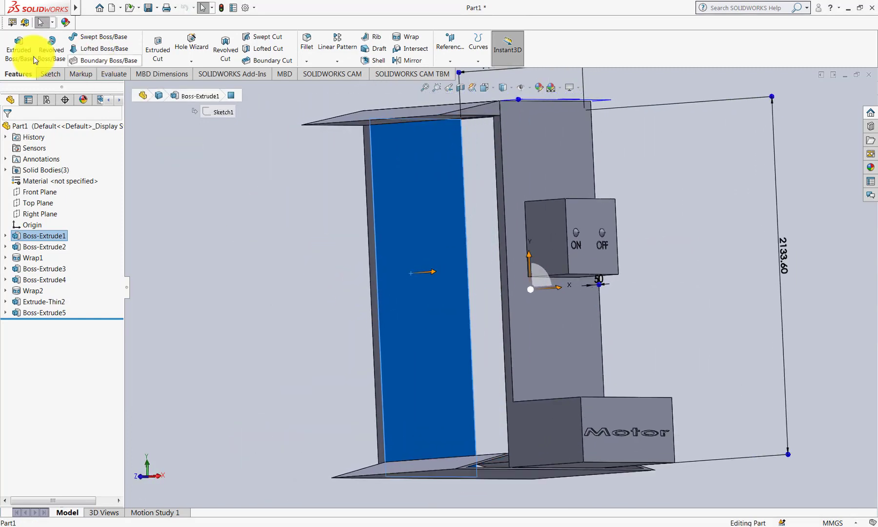
click(52, 73)
click(20, 49)
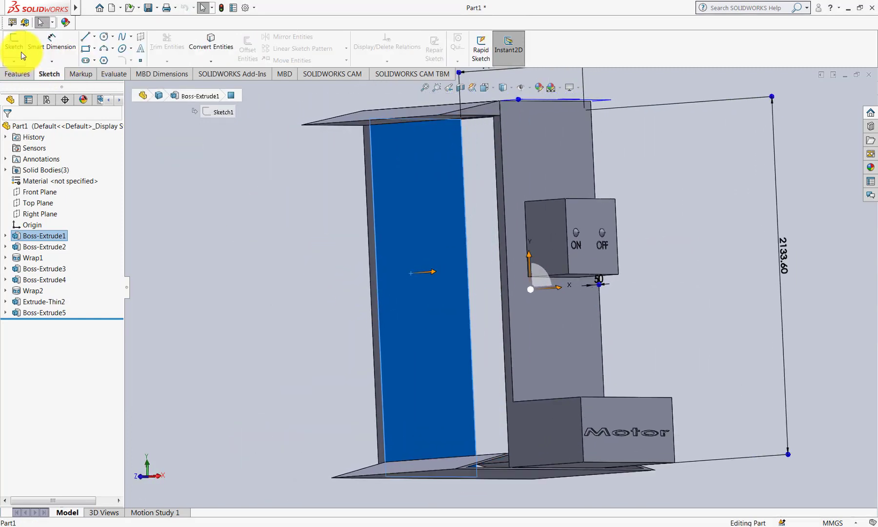
Draw a circle near the panel's top-left and dimension its diameter to 50 mm
click(104, 39)
click(420, 163)
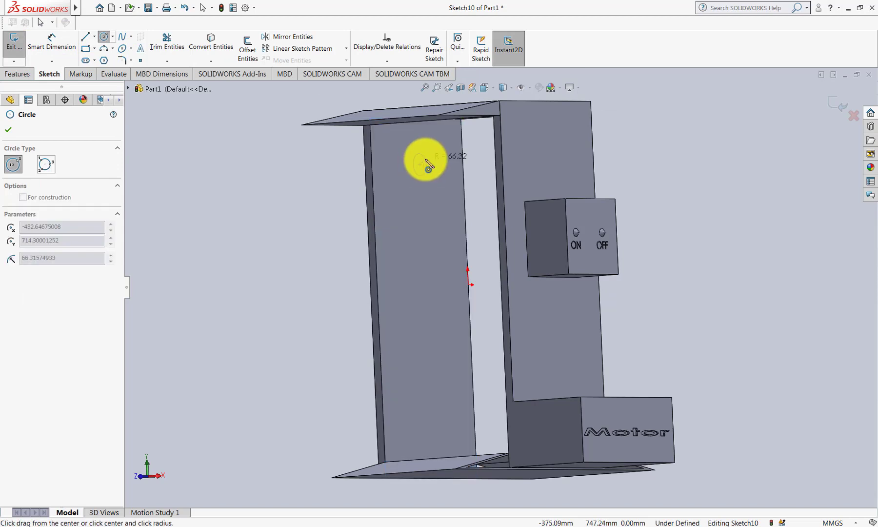
click(428, 166)
click(46, 44)
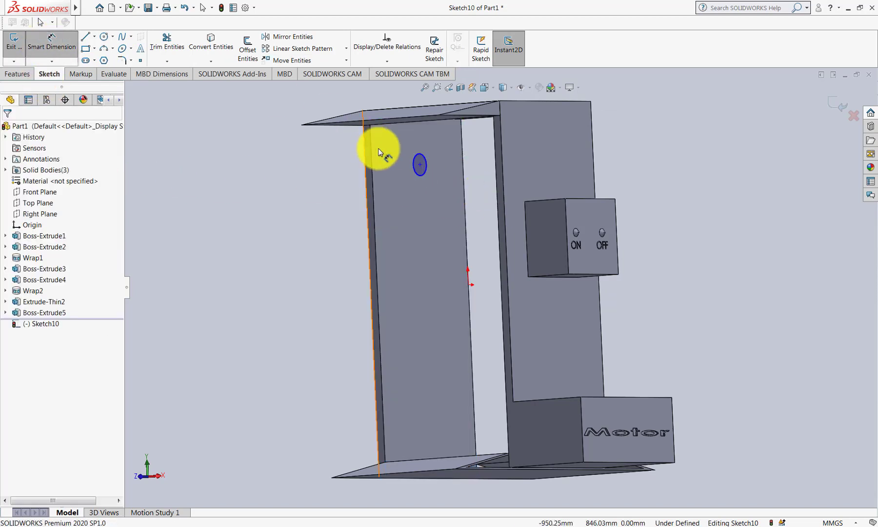
click(412, 163)
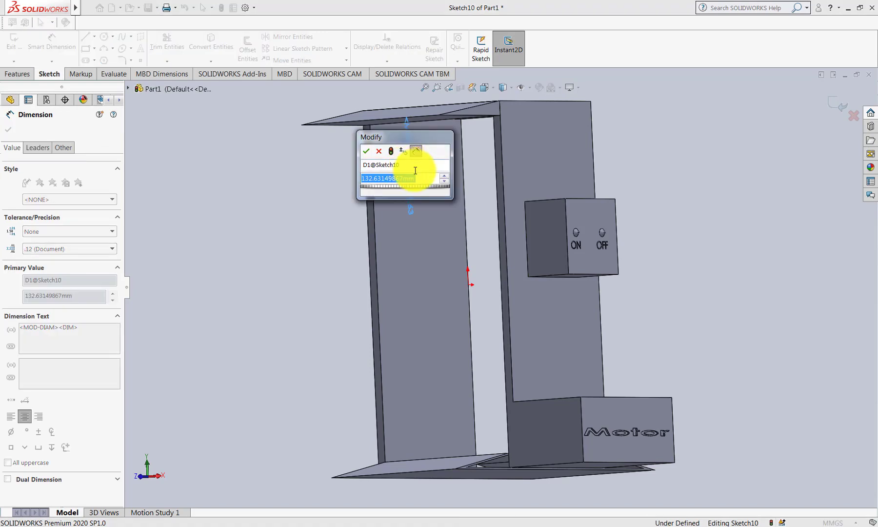
text(50)
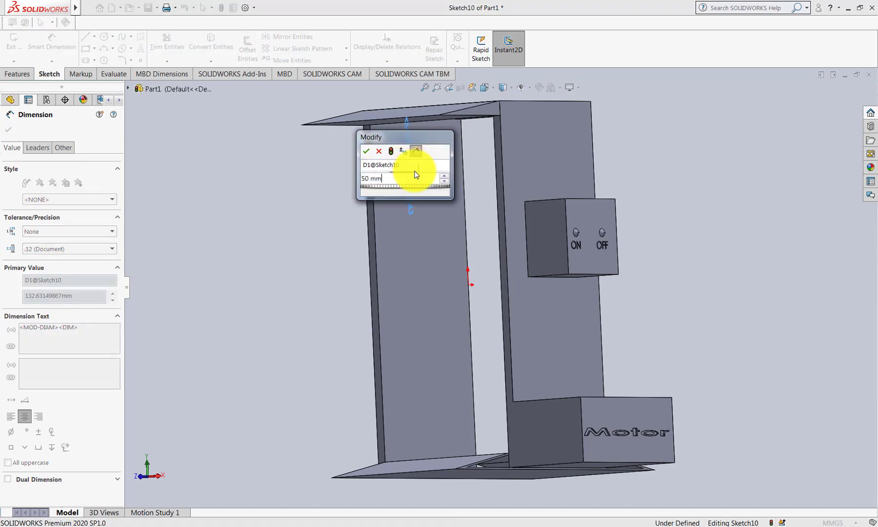
key(Return)
scroll(429, 177, down, 3)
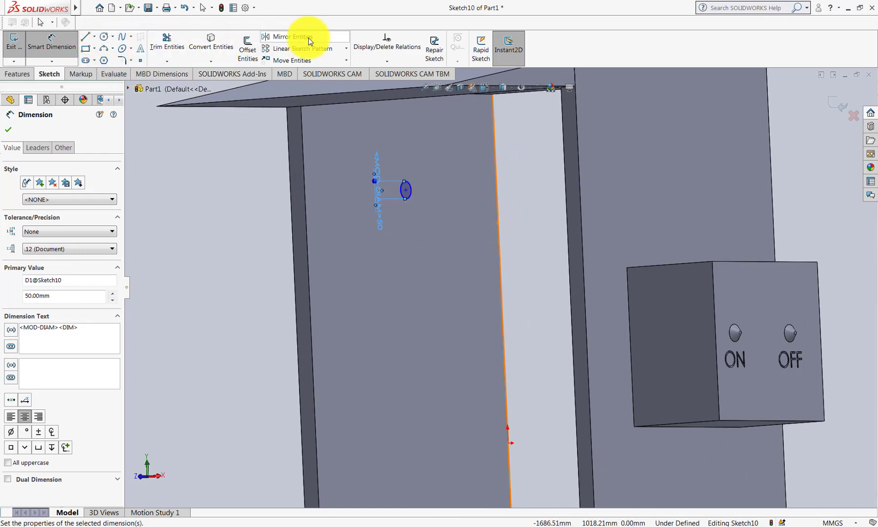
click(346, 49)
Choose Linear Sketch Pattern for the circle and orbit to face the panel
click(323, 59)
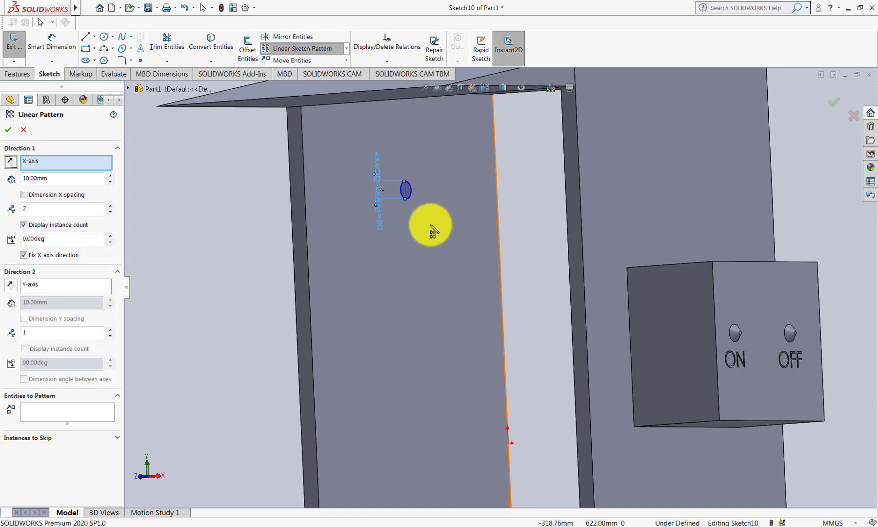
scroll(424, 224, up, 3)
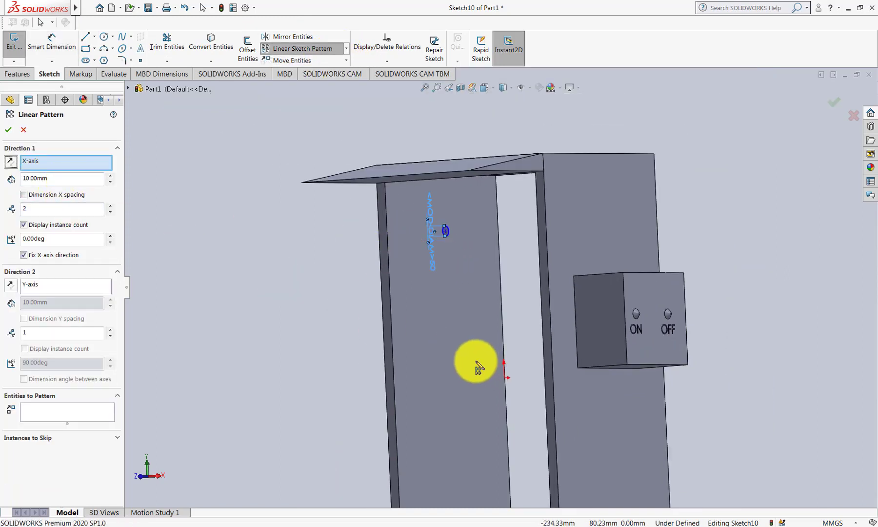
middle_drag(475, 362, 462, 360)
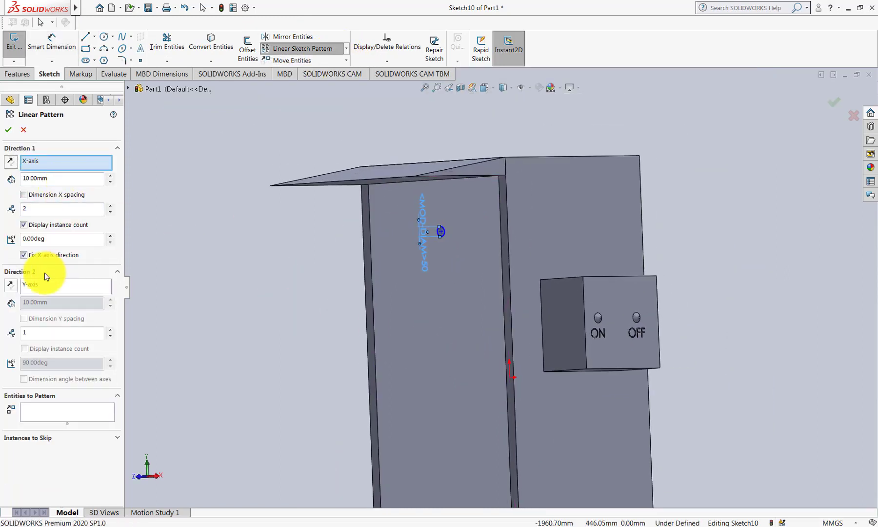
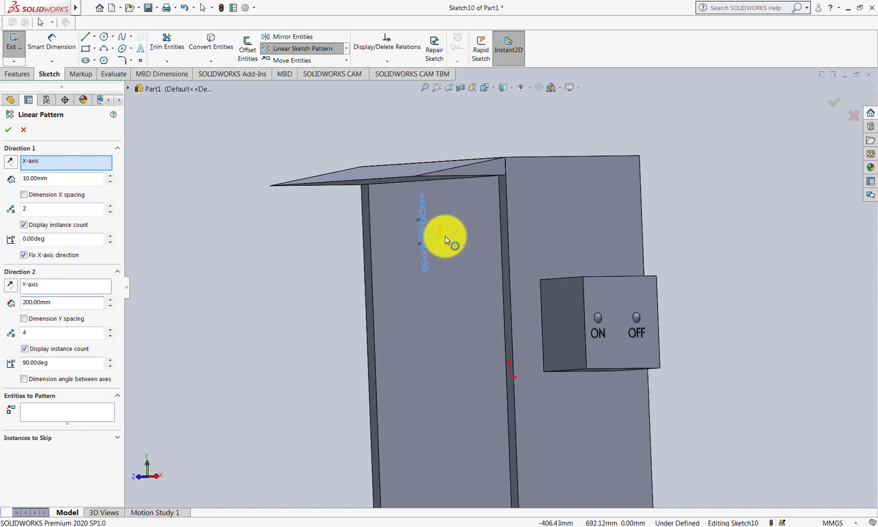
Linear-pattern Arc1 downward at 270°: four instances spaced 400 mm apart
click(39, 409)
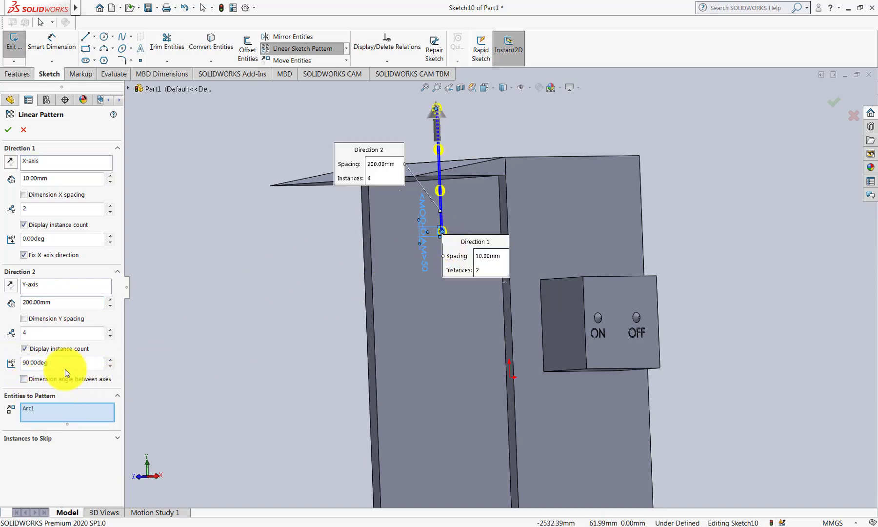
click(9, 285)
mouse_move(402, 392)
middle_down()
mouse_move(476, 385)
mouse_move(484, 358)
middle_up()
text(300)
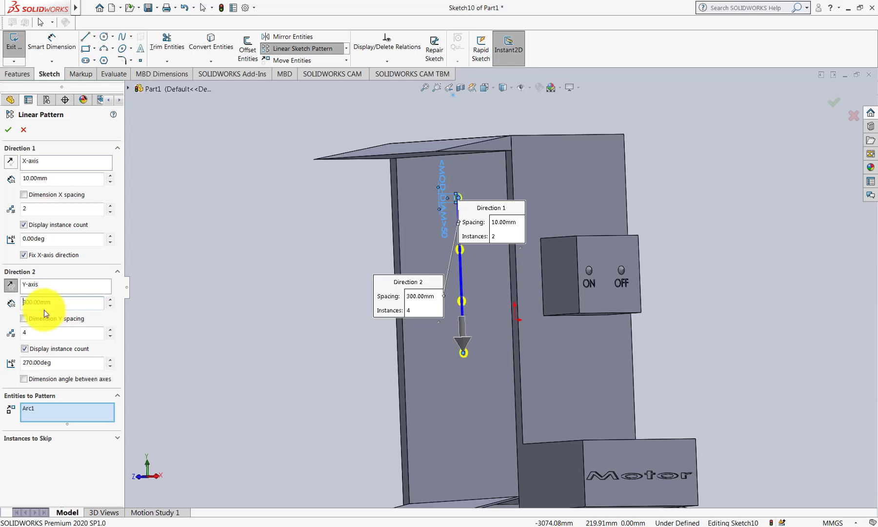
click(63, 302)
text(400)
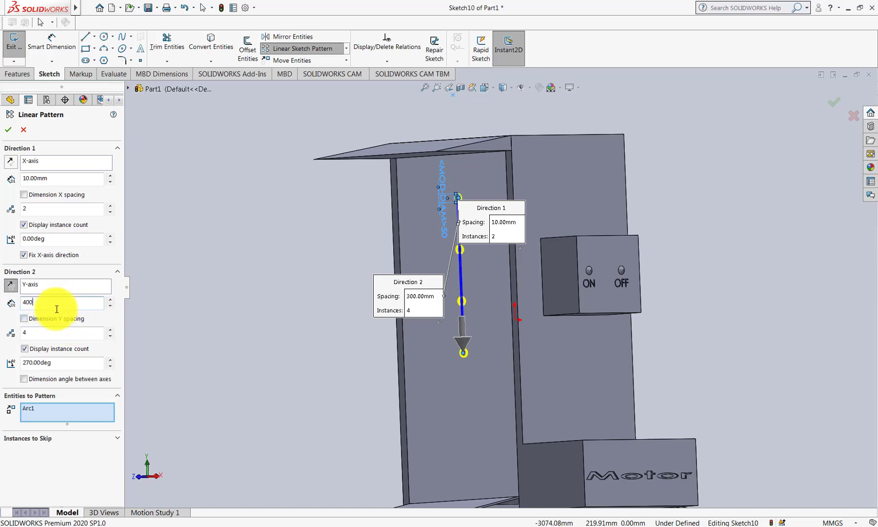
key(Return)
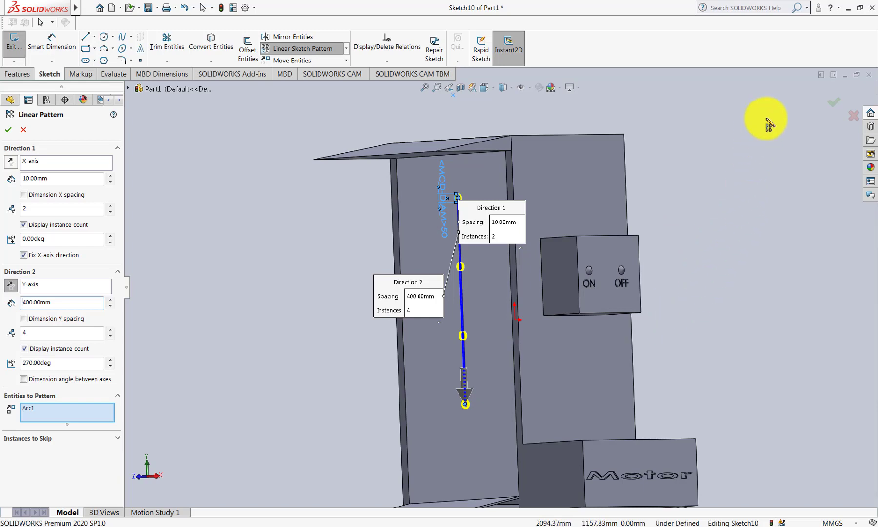
click(834, 108)
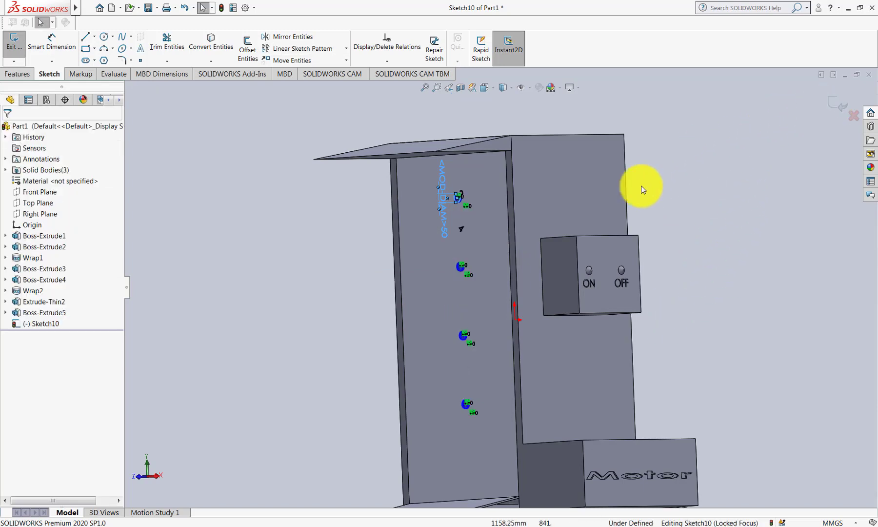
Orbit the frame, abandon a centerline attempt, and exit Sketch10 with its four circles
middle_drag(650, 187, 676, 188)
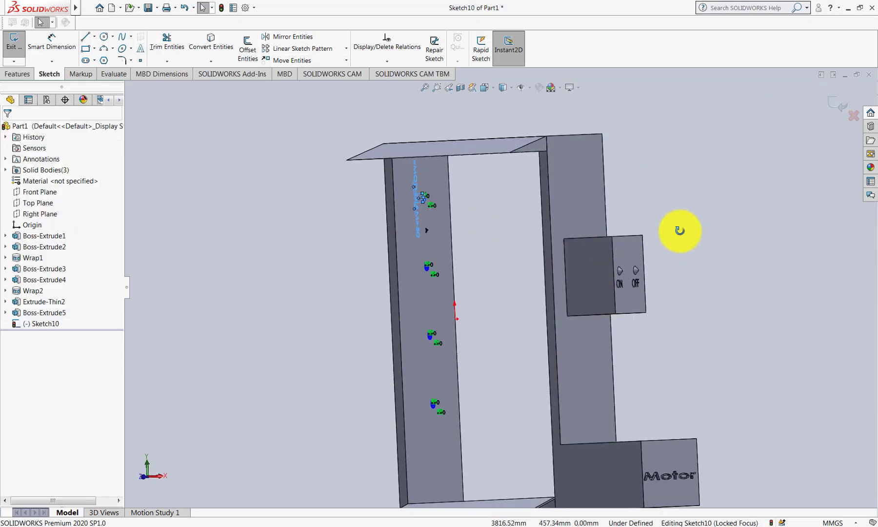
mouse_move(680, 230)
middle_down()
mouse_move(675, 236)
mouse_move(725, 233)
mouse_move(688, 240)
mouse_move(668, 229)
middle_up()
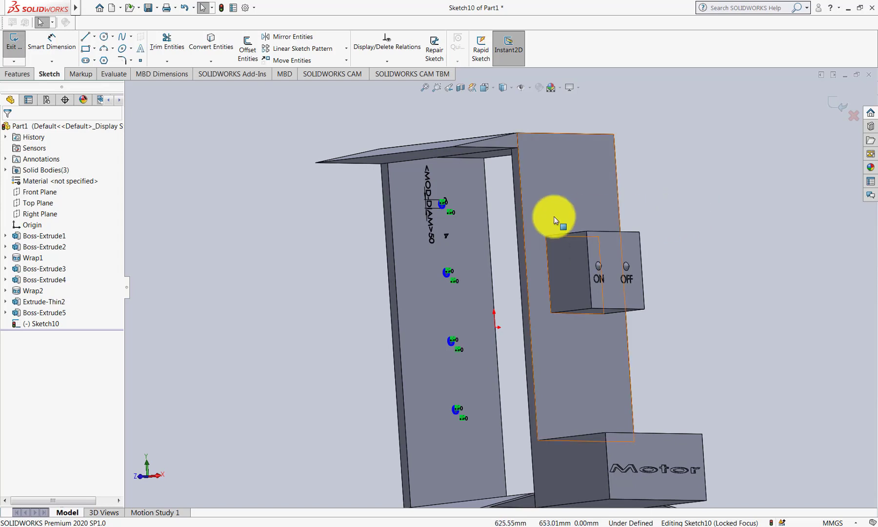
middle_drag(562, 216, 602, 209)
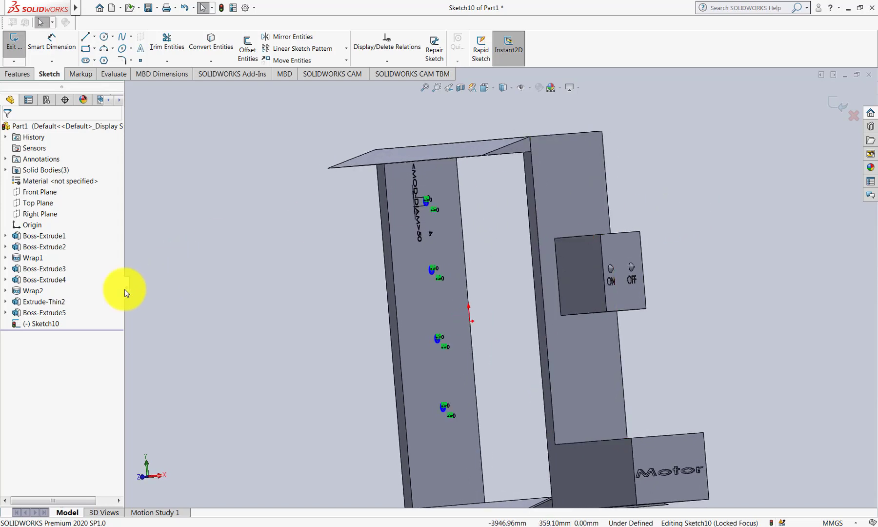
click(94, 36)
click(102, 57)
mouse_move(295, 168)
middle_down()
mouse_move(440, 239)
mouse_move(476, 239)
mouse_move(452, 237)
mouse_move(493, 155)
middle_up()
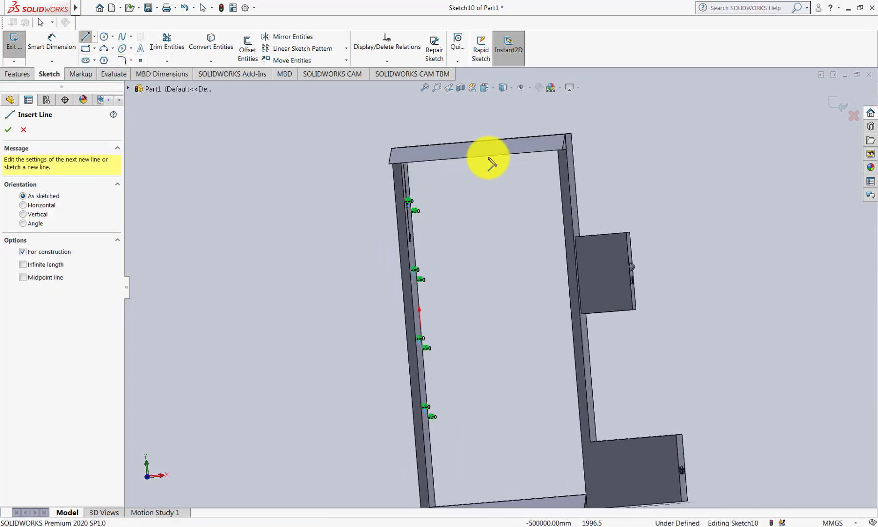
click(22, 131)
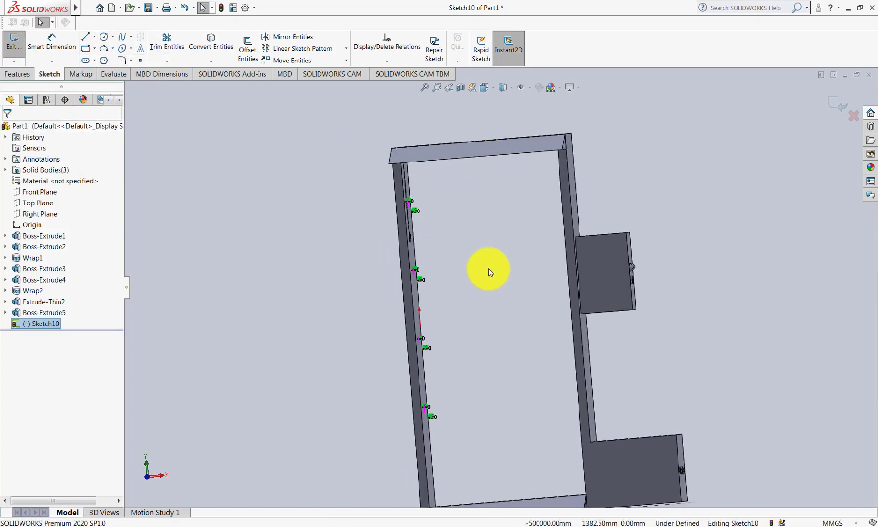
mouse_move(488, 268)
middle_down()
mouse_move(447, 294)
mouse_move(478, 269)
middle_up()
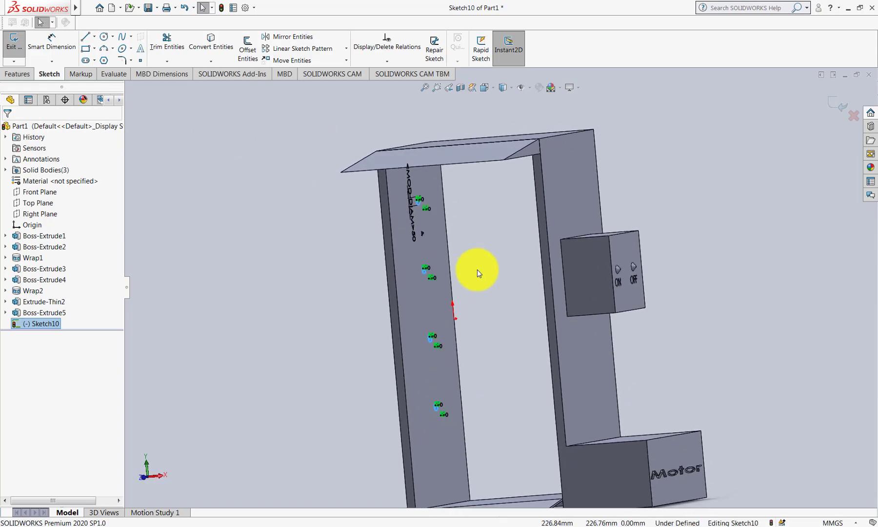
click(839, 104)
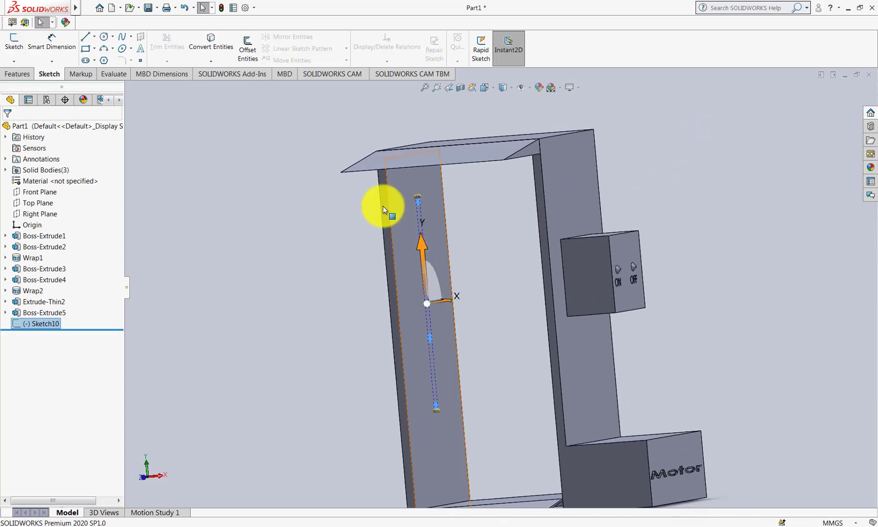
Start a boss extrusion 30 mm deep with Merge result unchecked
click(17, 73)
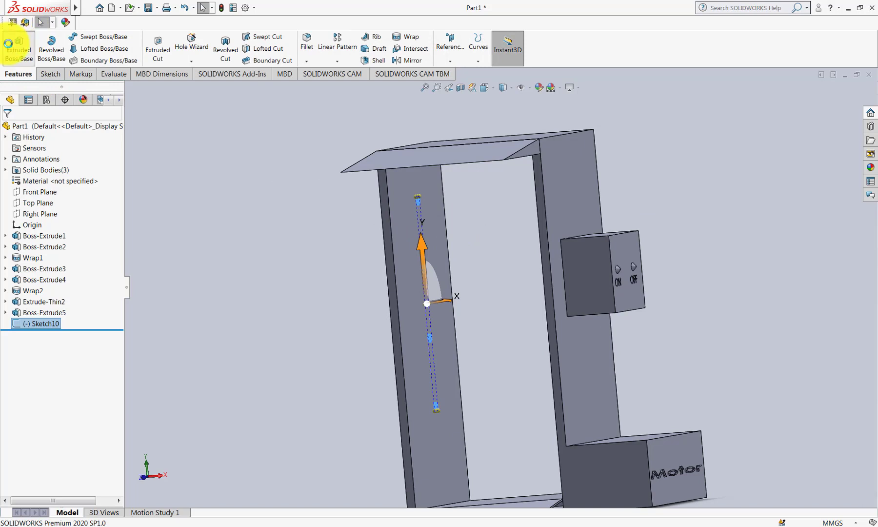
click(18, 46)
middle_drag(385, 328, 275, 323)
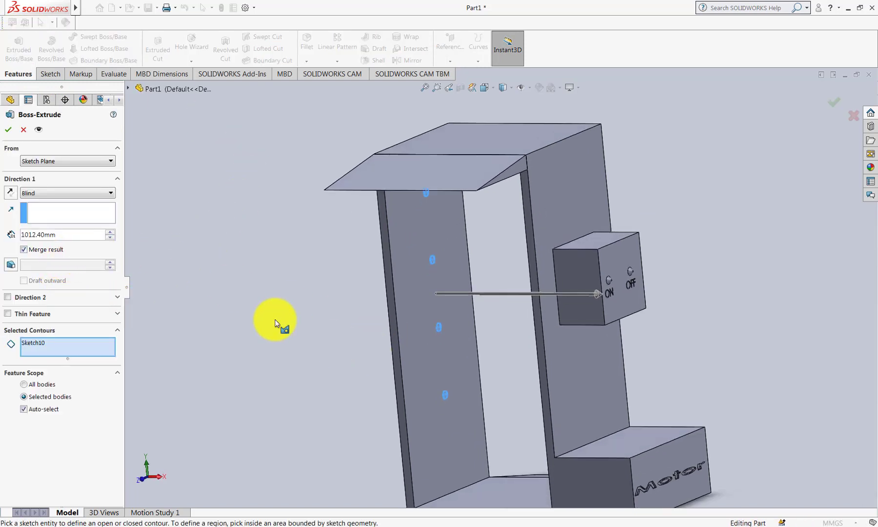
click(68, 236)
click(25, 248)
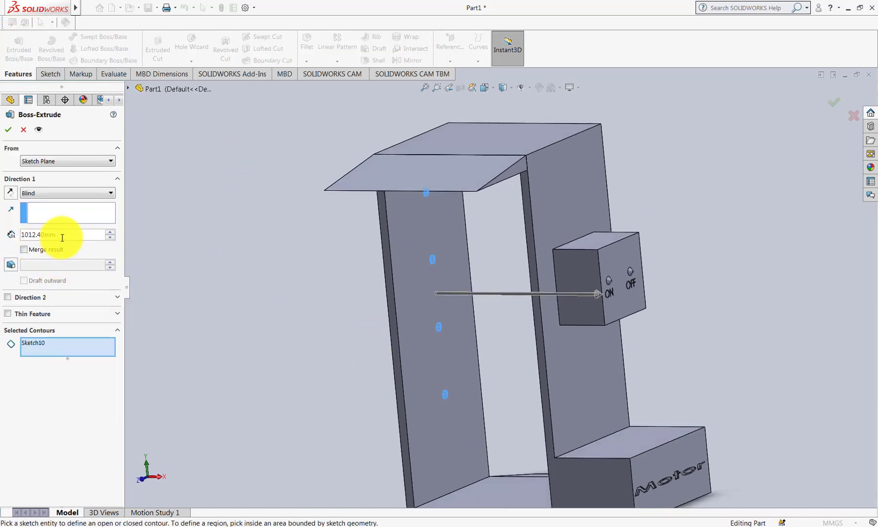
text(30)
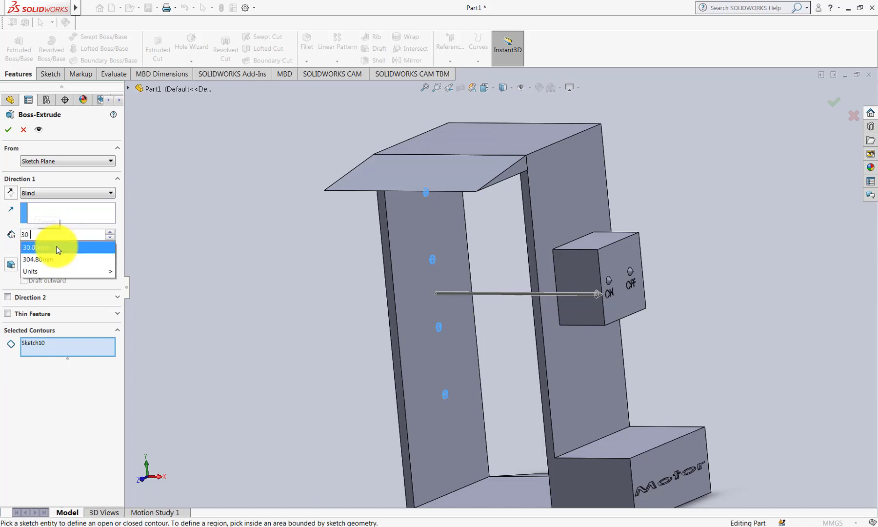
key(Return)
Add a 45° draft, pick the rail face region, and accept the extrusion
click(10, 265)
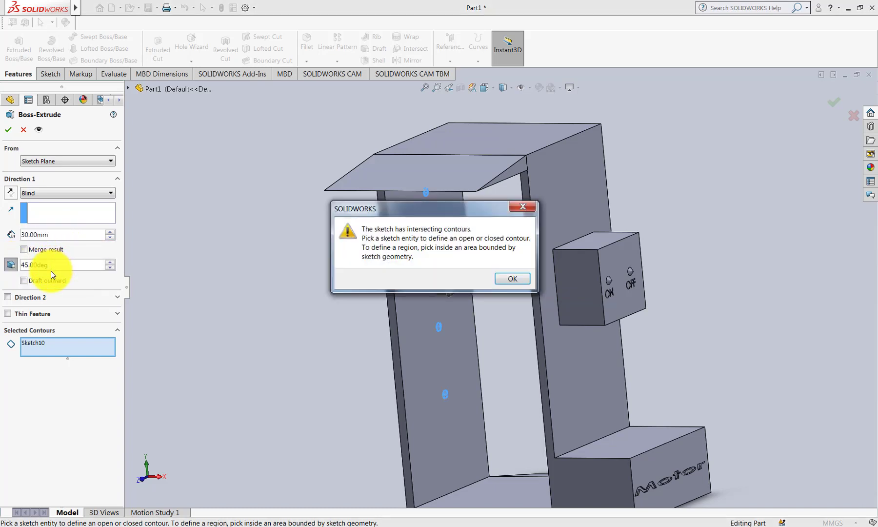
key(Return)
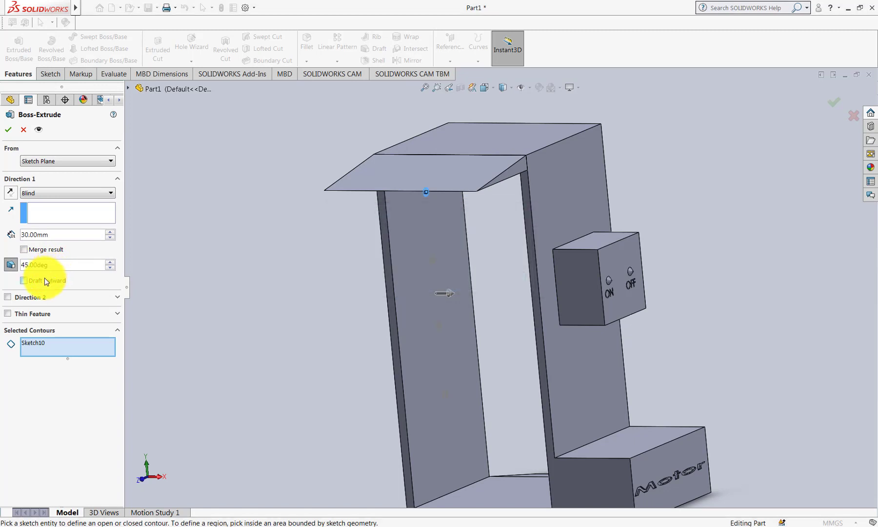
scroll(372, 290, down, 2)
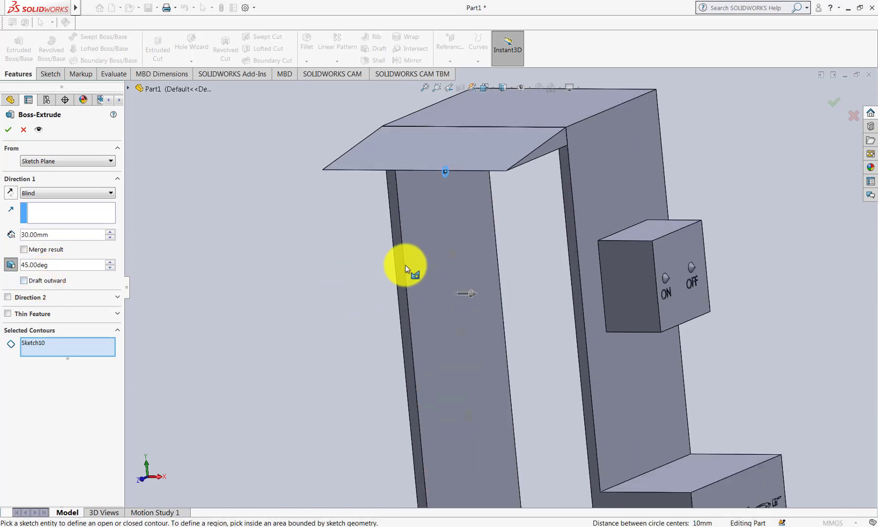
click(424, 244)
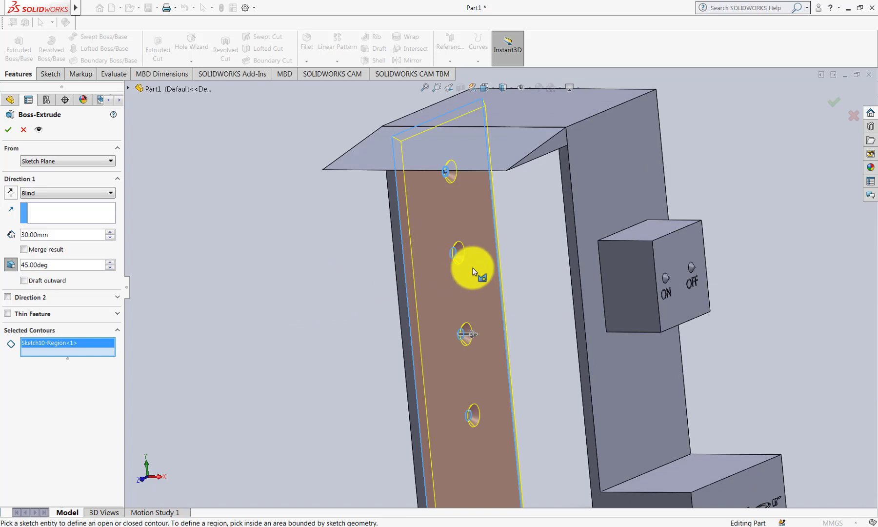
right_click(836, 106)
click(769, 186)
middle_drag(751, 220, 554, 261)
scroll(520, 267, down, 2)
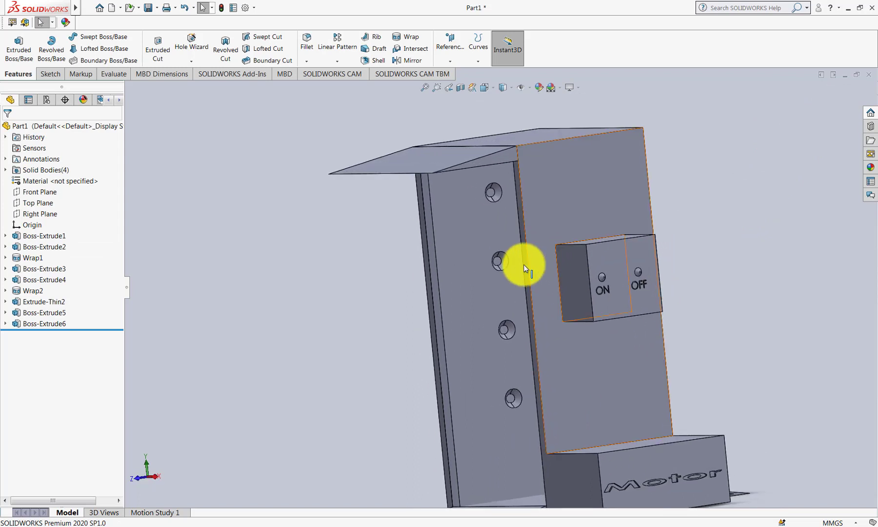
scroll(456, 266, down, 3)
scroll(444, 267, down, 3)
scroll(443, 267, up, 2)
scroll(454, 260, up, 1)
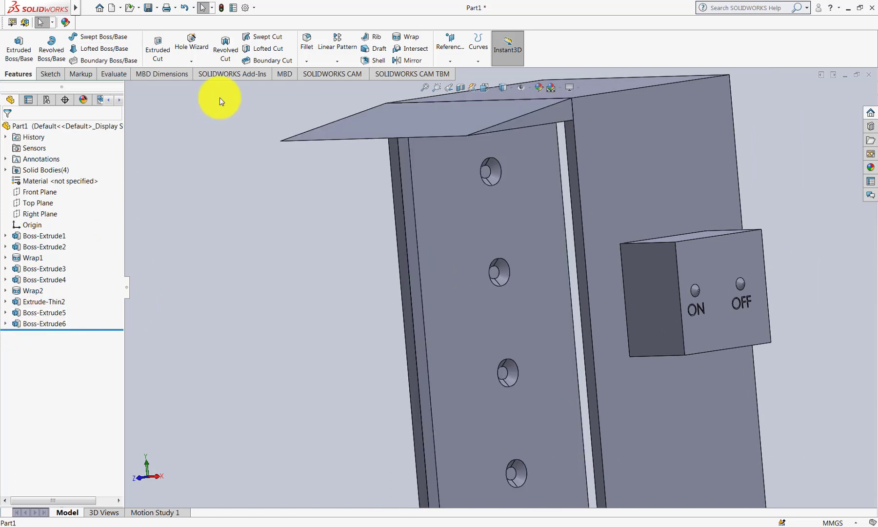
mouse_move(253, 205)
middle_down()
mouse_move(274, 245)
mouse_move(392, 226)
mouse_move(397, 249)
mouse_move(478, 251)
mouse_move(489, 266)
mouse_move(390, 260)
mouse_move(382, 246)
middle_up()
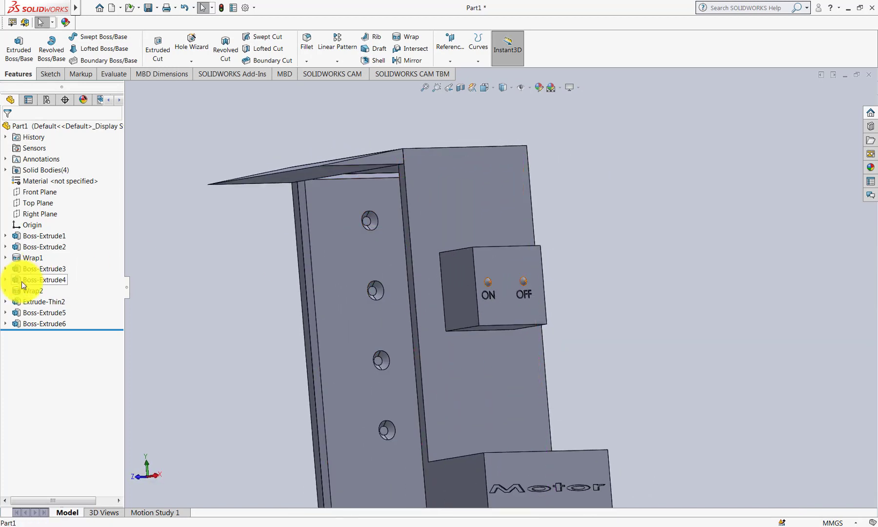
click(6, 323)
click(54, 335)
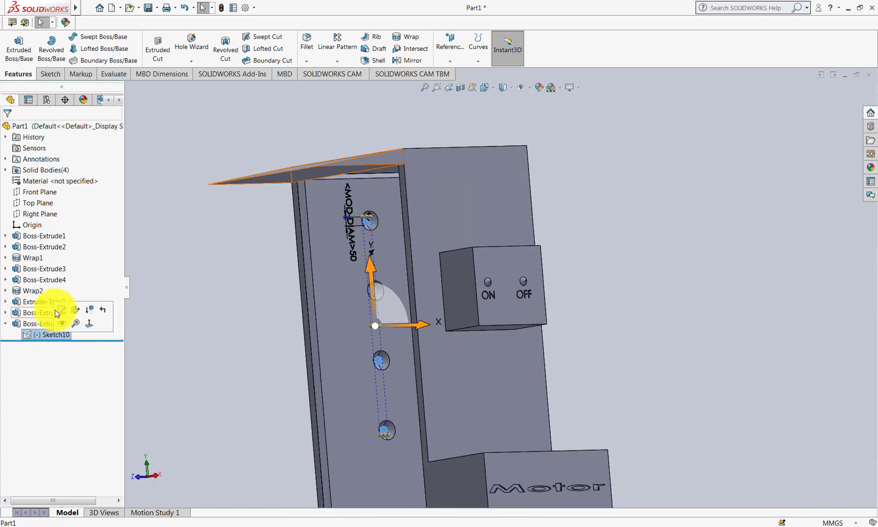
click(60, 311)
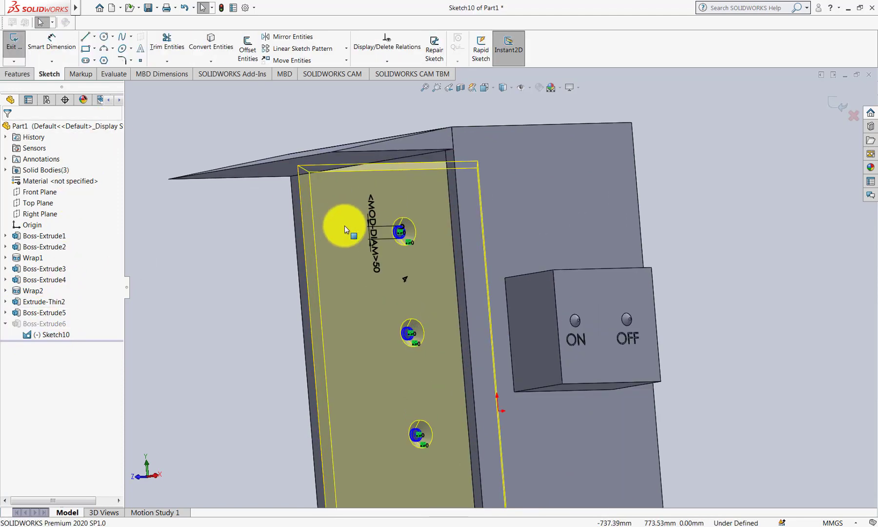
scroll(344, 226, down, 3)
click(58, 42)
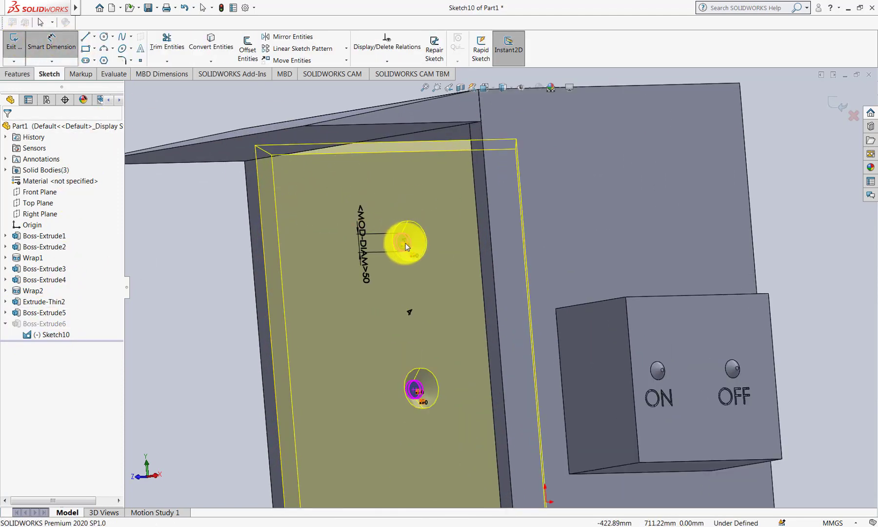
scroll(405, 242, down, 2)
scroll(414, 254, down, 2)
key(d)
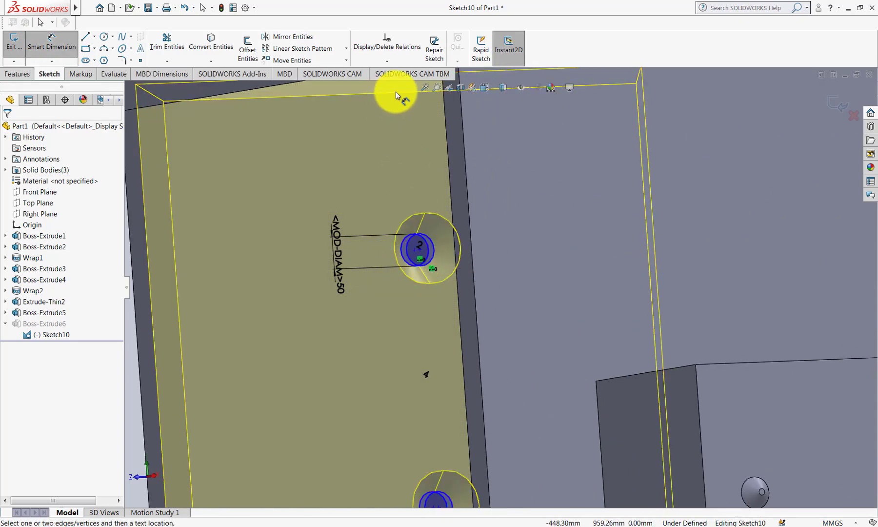
scroll(396, 108, up, 1)
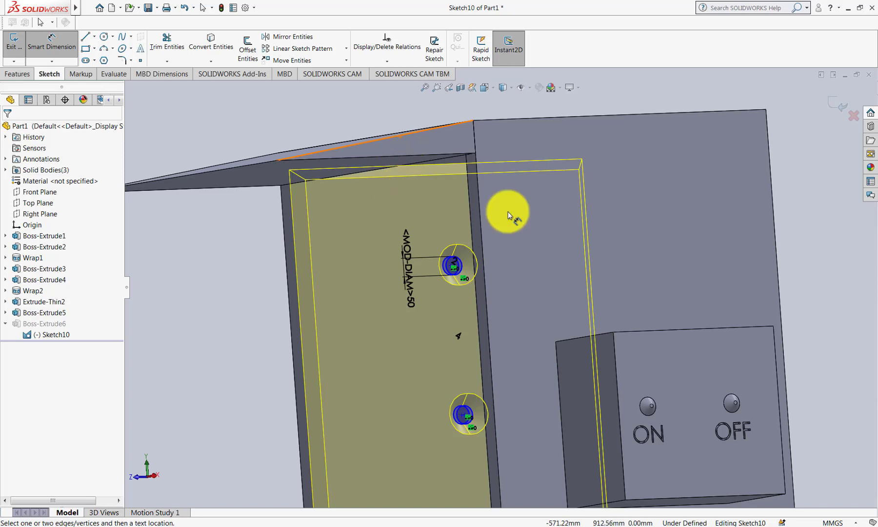
key(Escape)
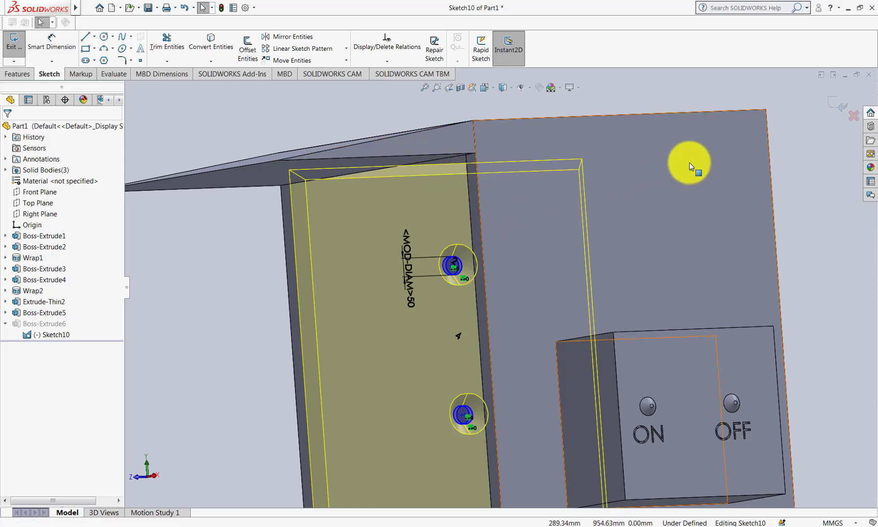
click(854, 114)
click(479, 276)
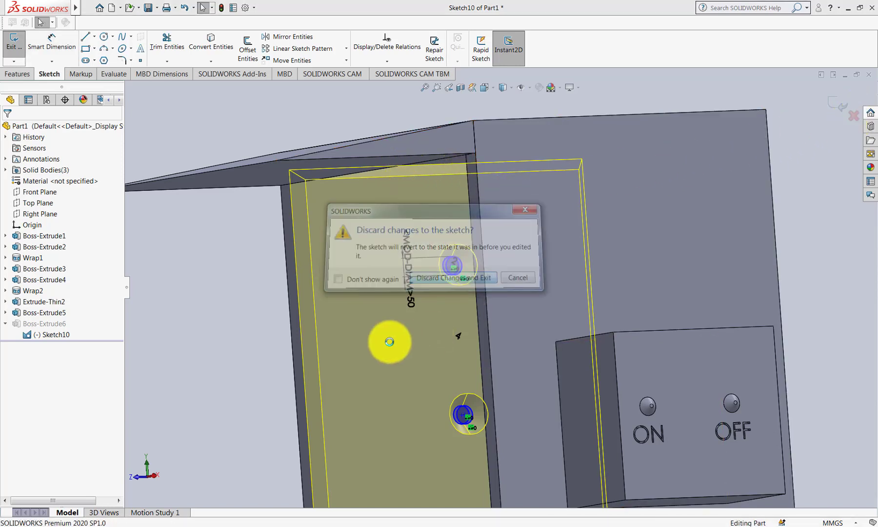
mouse_move(255, 333)
middle_down()
mouse_move(248, 341)
mouse_move(337, 344)
mouse_move(406, 297)
middle_up()
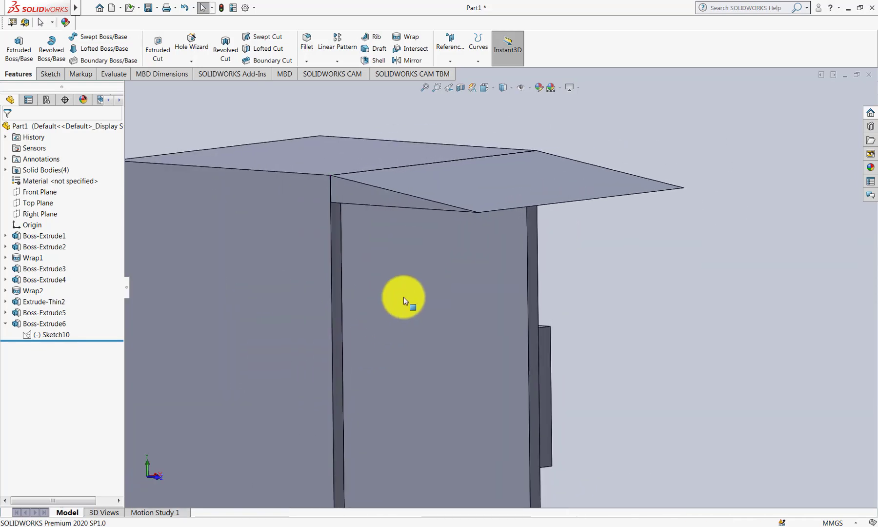
On the upright's front face, sketch a circle dimensioned to 50 mm diameter
click(406, 295)
click(51, 73)
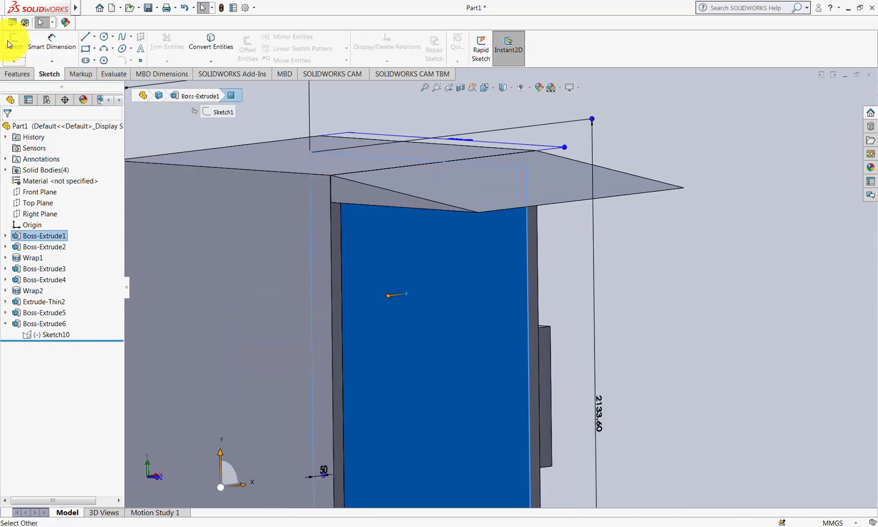
click(15, 44)
click(102, 38)
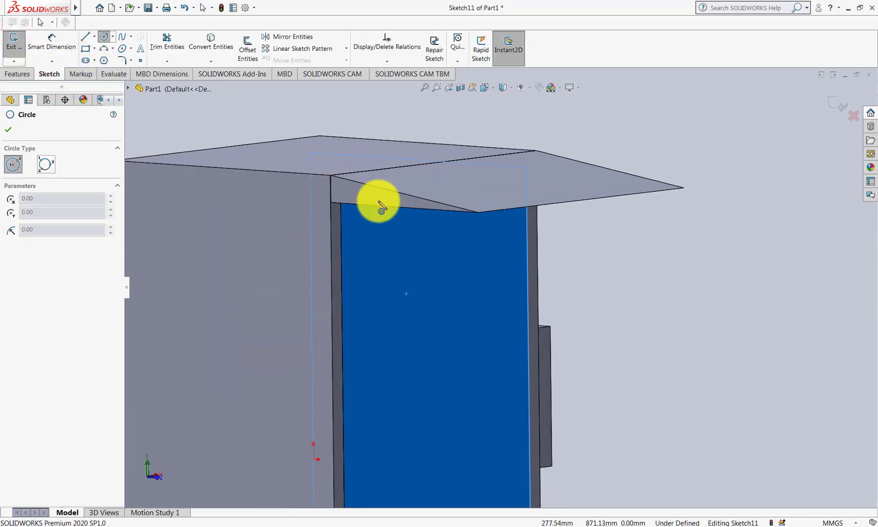
click(391, 251)
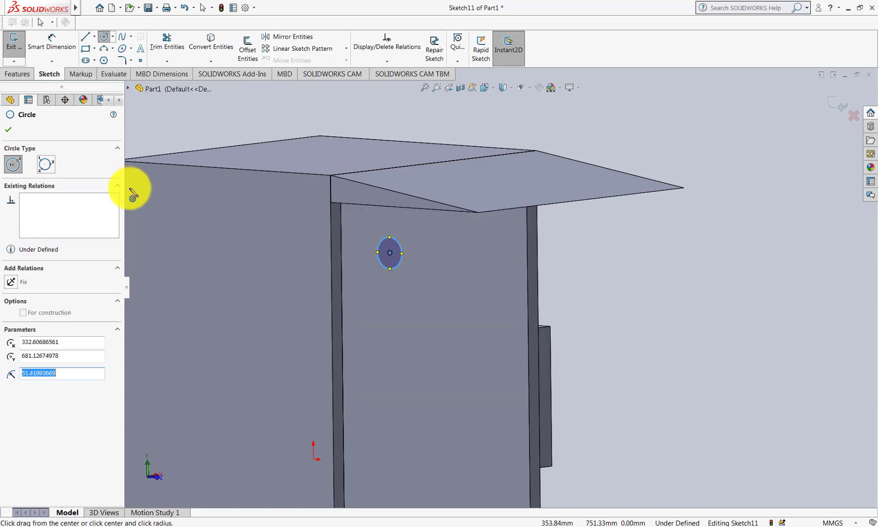
click(52, 43)
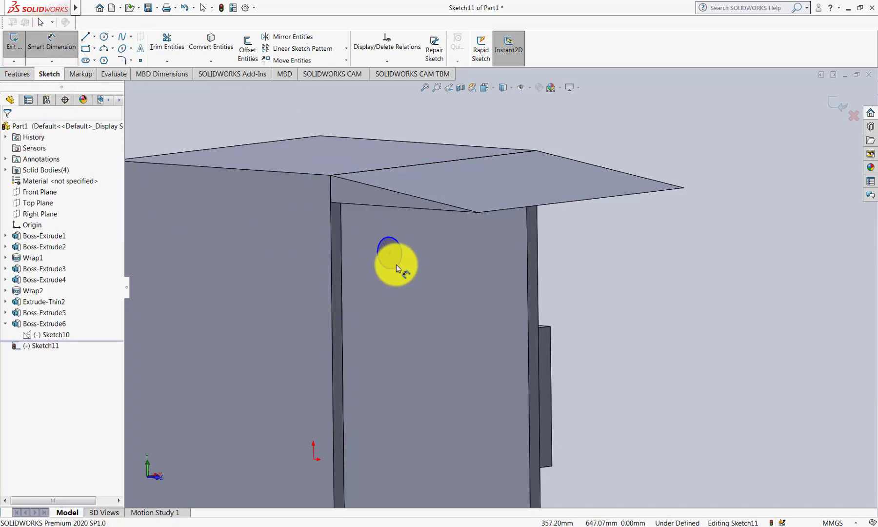
click(396, 264)
click(426, 268)
text(50)
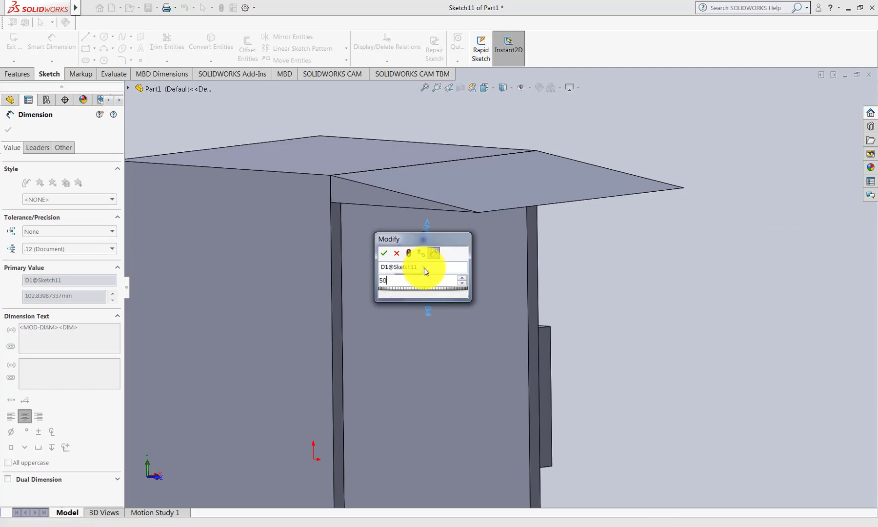
key(Return)
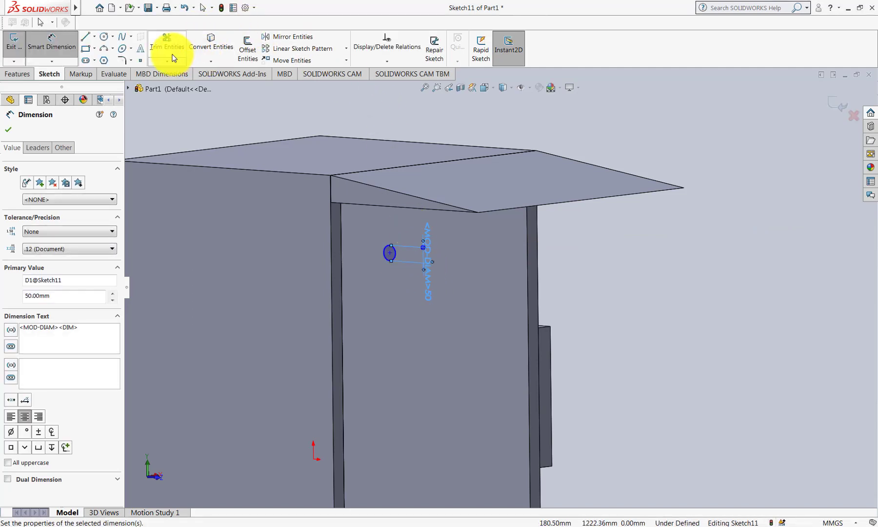
Set up a downward linear pattern of the circle, then close it without applying
click(295, 49)
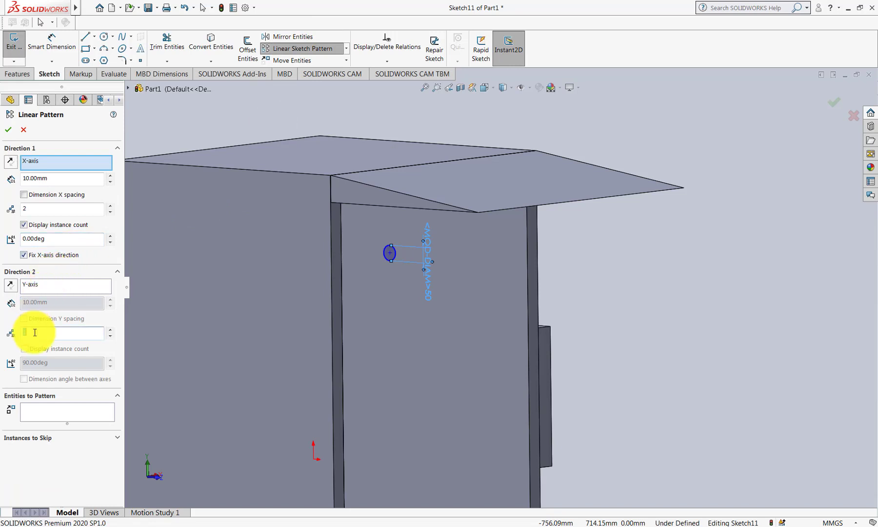
text(4)
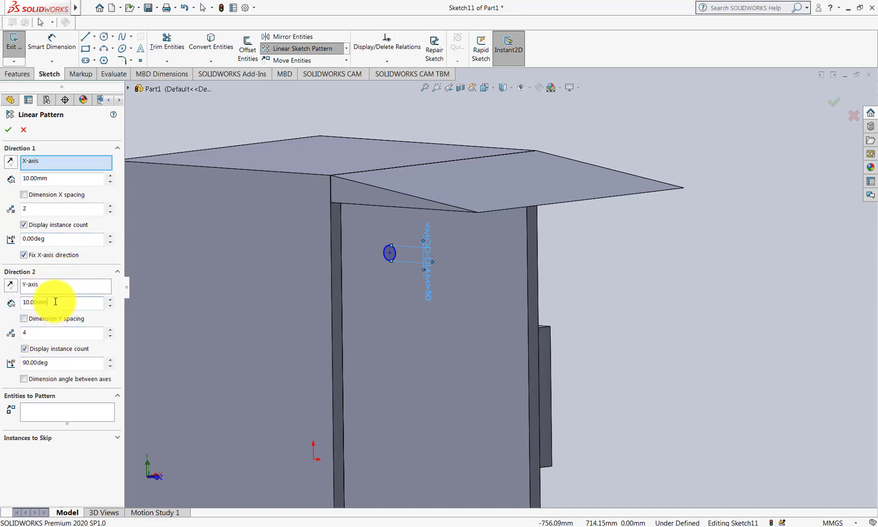
text(450)
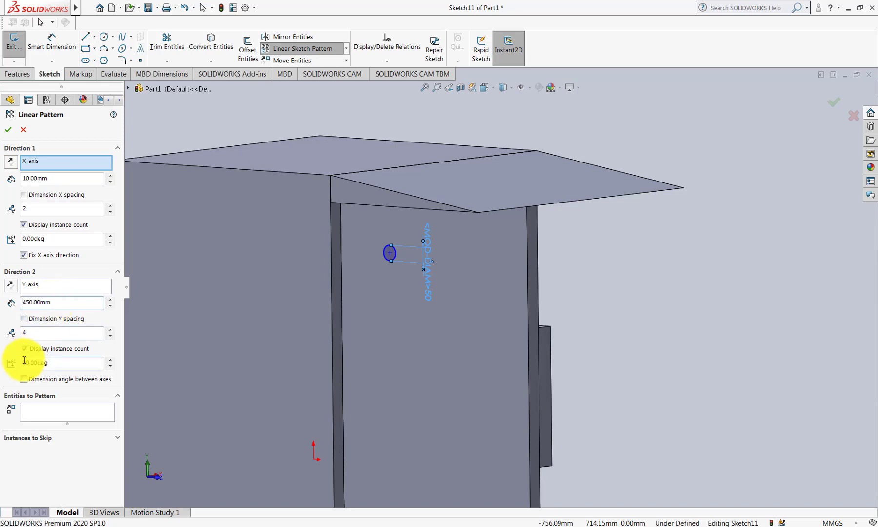
click(29, 411)
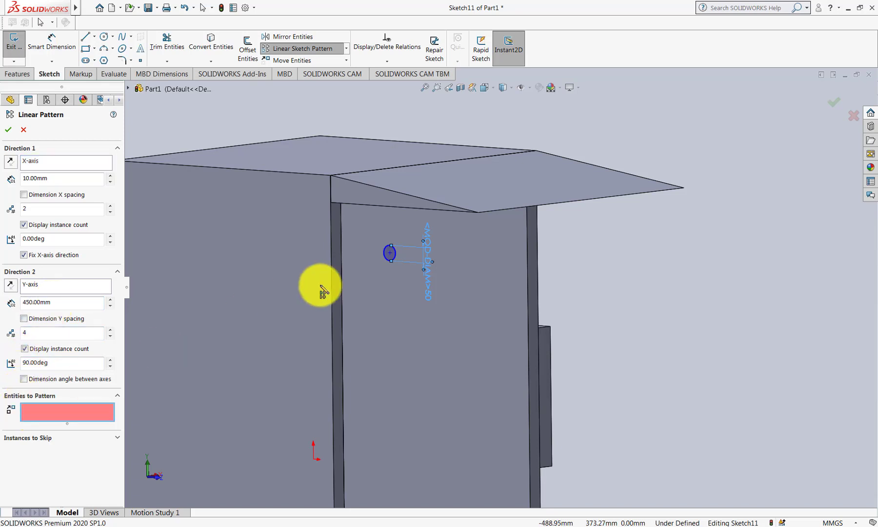
click(389, 263)
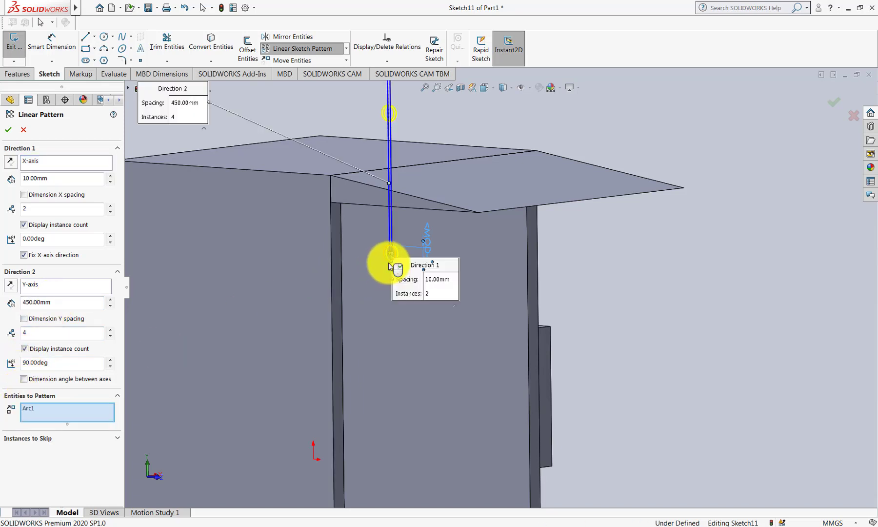
click(10, 286)
scroll(470, 382, up, 5)
mouse_move(470, 381)
middle_down()
mouse_move(500, 386)
mouse_move(453, 388)
mouse_move(449, 397)
mouse_move(458, 397)
middle_up()
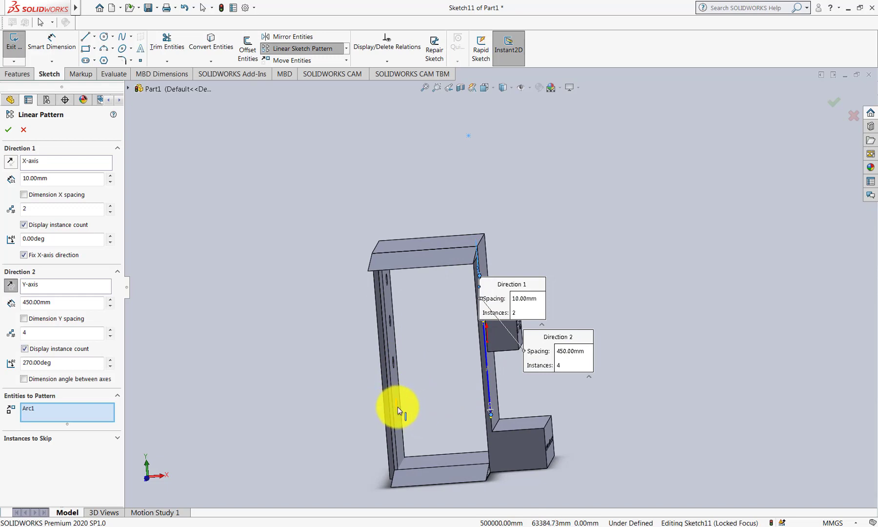
scroll(462, 349, down, 2)
scroll(486, 327, down, 2)
scroll(492, 268, down, 2)
scroll(492, 268, down, 2)
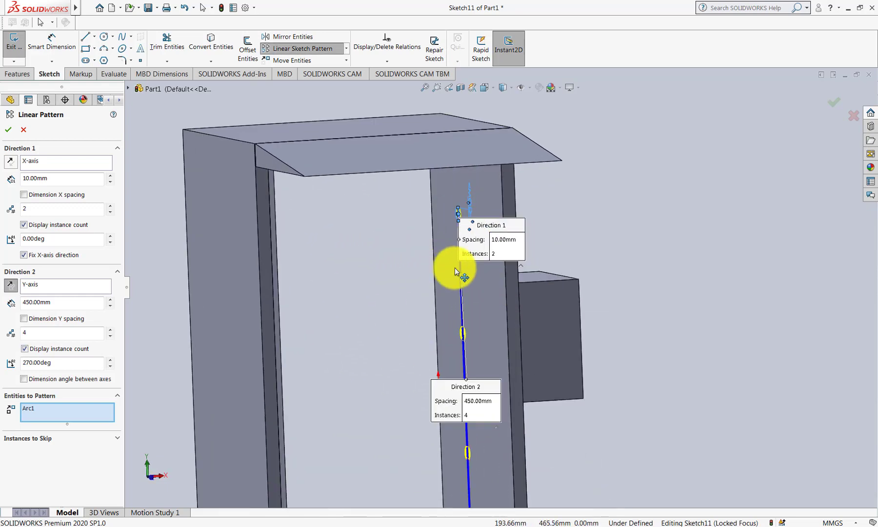
scroll(460, 264, down, 2)
scroll(476, 235, down, 2)
click(49, 41)
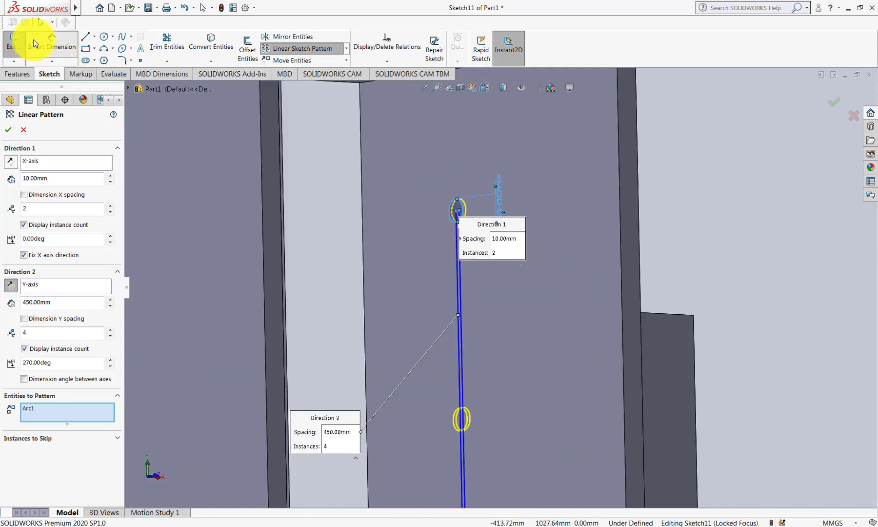
scroll(460, 138, up, 3)
scroll(481, 218, up, 1)
scroll(451, 173, up, 1)
scroll(451, 173, up, 1)
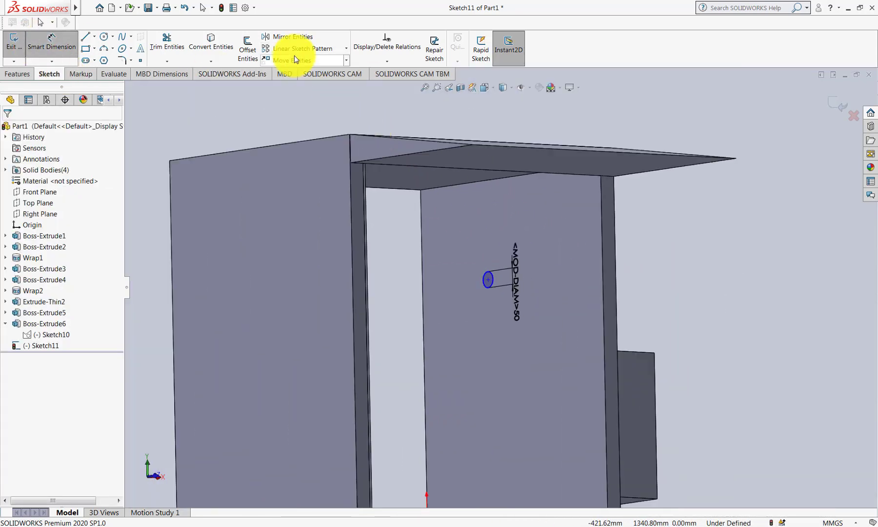
Pattern the circle into four copies 450 mm apart running down the upright
click(302, 48)
scroll(458, 293, up, 2)
text(450)
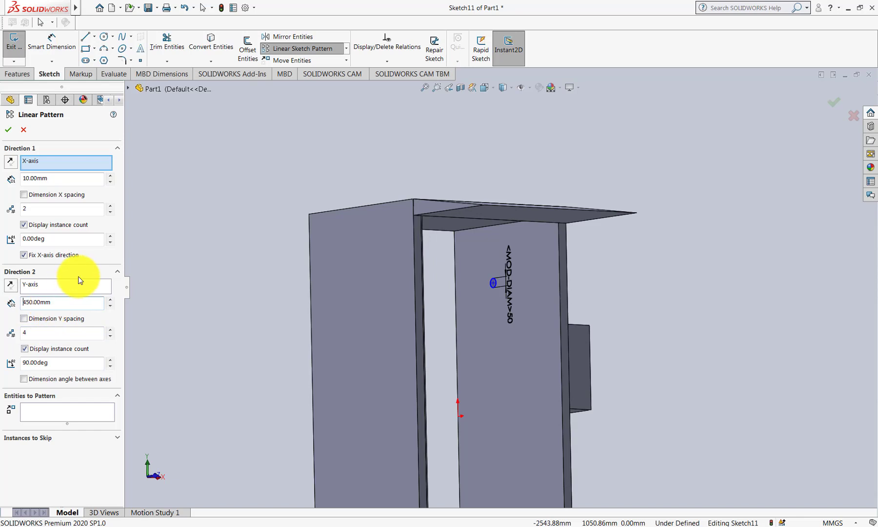
click(69, 411)
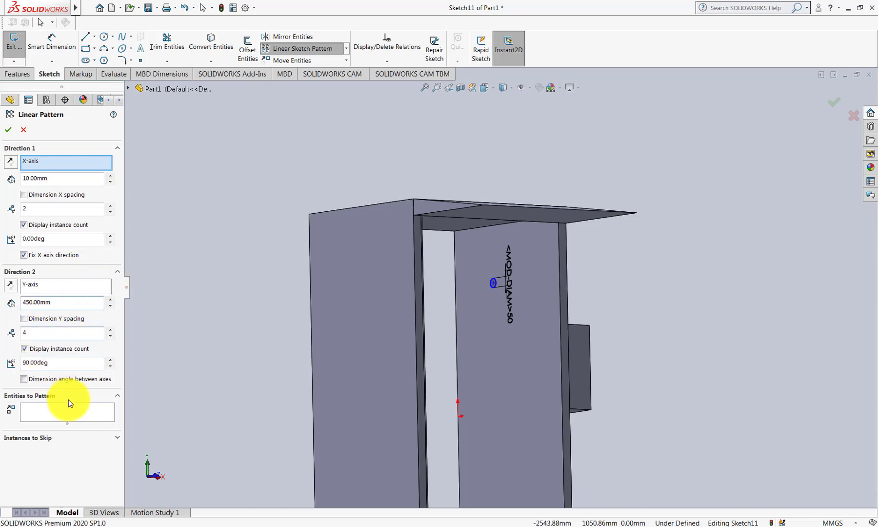
click(493, 286)
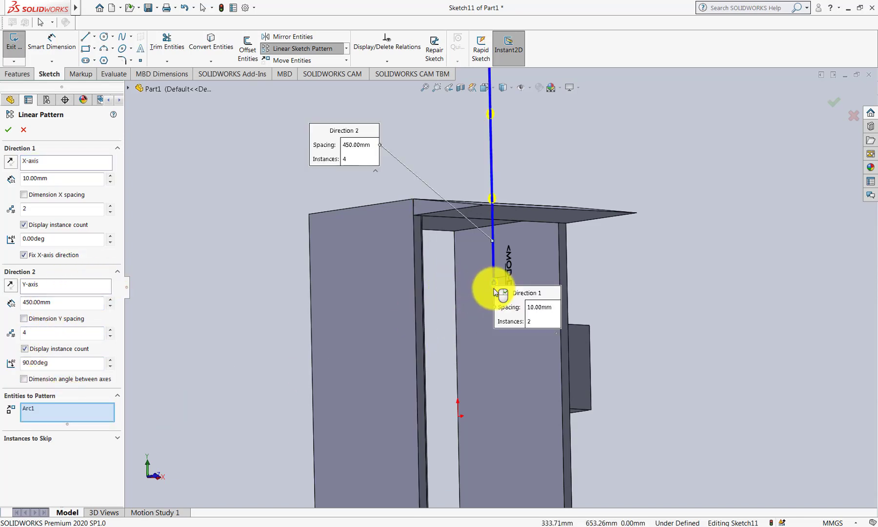
click(10, 285)
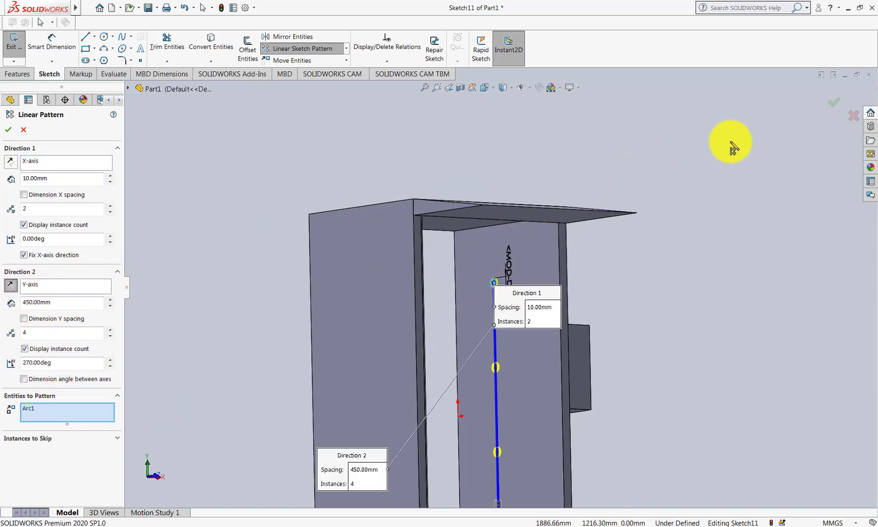
click(838, 106)
Dimension the top circle 250 mm below the upright's top edge and exit the sketch
click(51, 42)
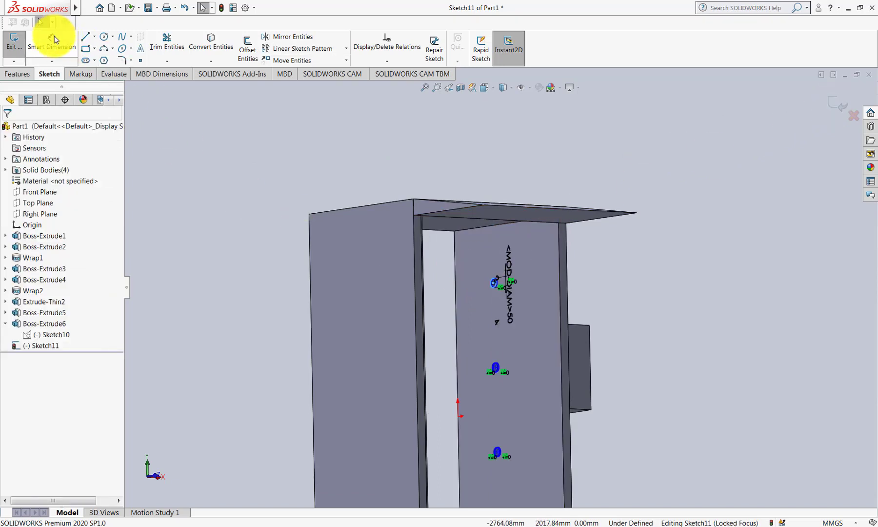
scroll(524, 275, down, 3)
scroll(523, 275, down, 5)
click(396, 321)
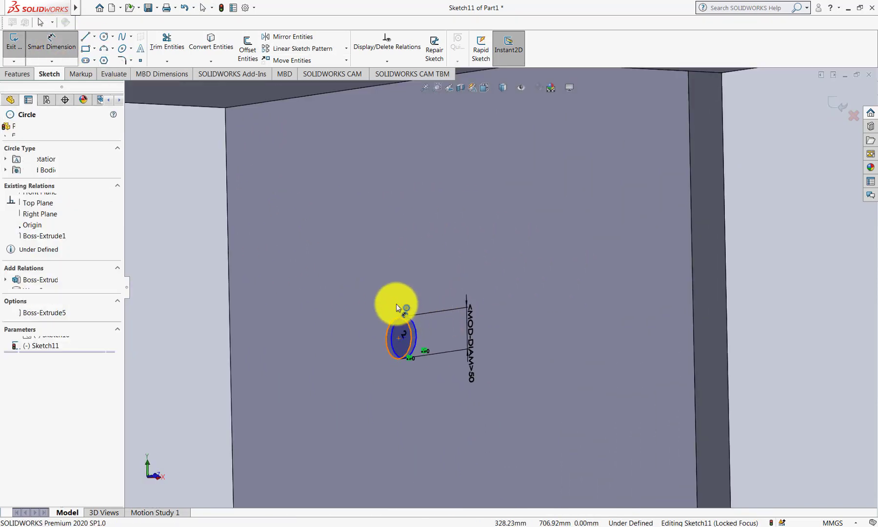
scroll(394, 307, up, 3)
click(422, 150)
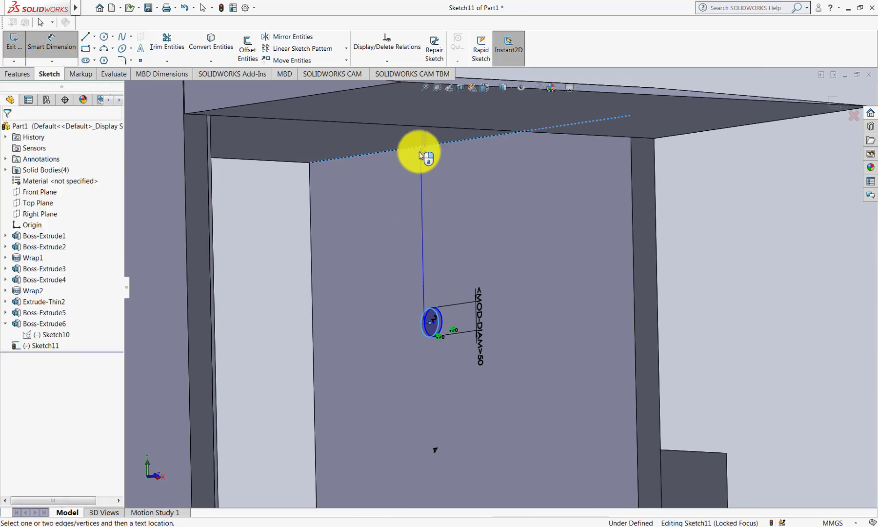
click(427, 211)
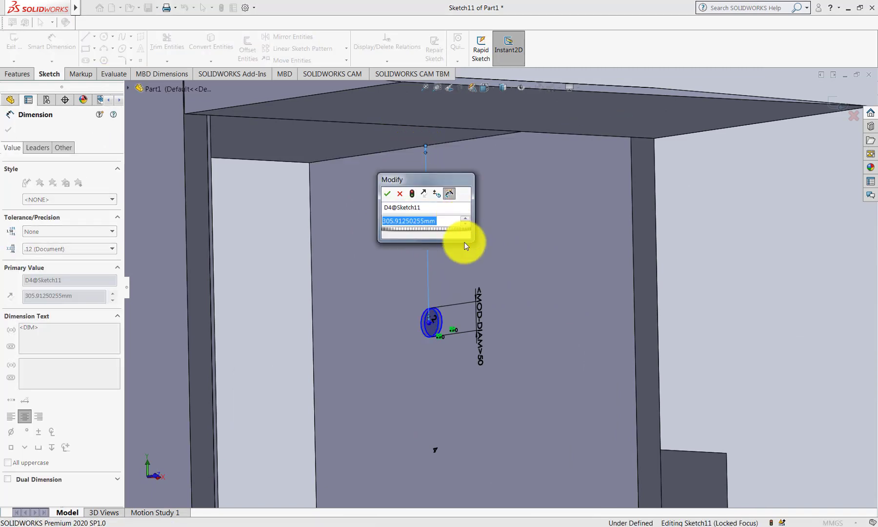
text(250)
key(Return)
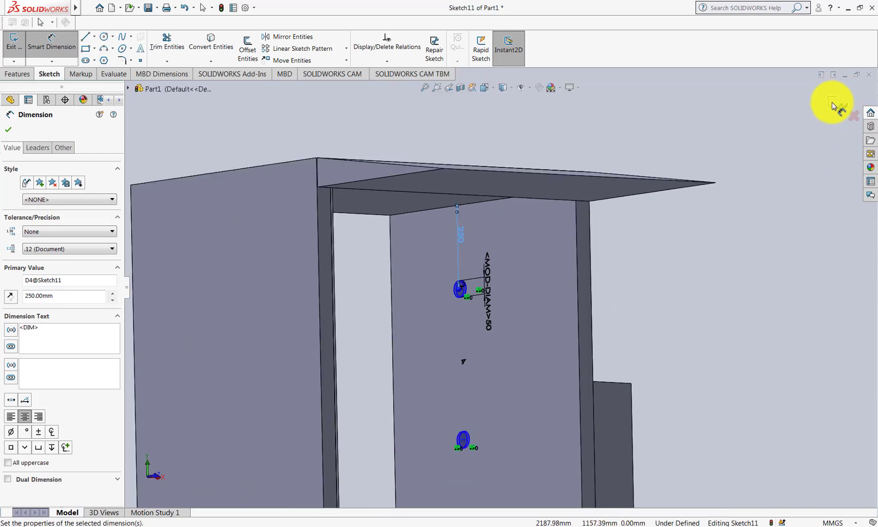
click(837, 105)
middle_drag(702, 265, 648, 275)
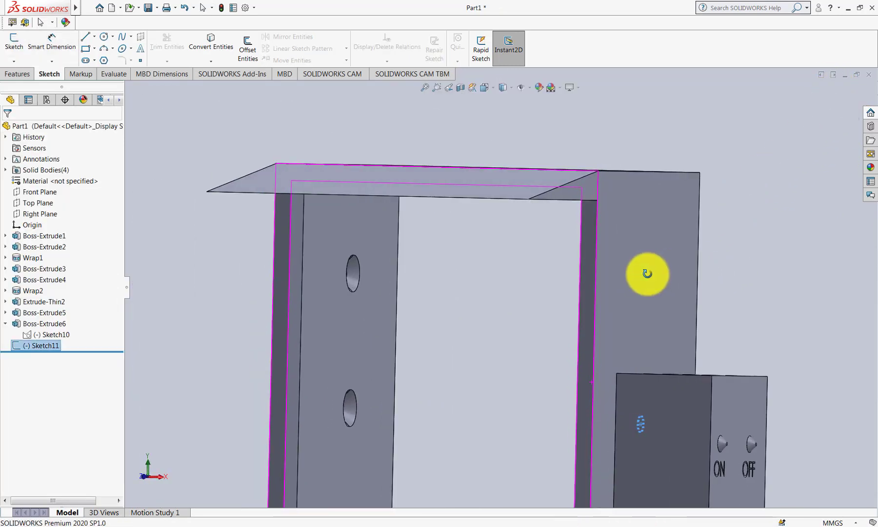
Start a boss extrusion of the upright's face region with draft enabled
click(15, 74)
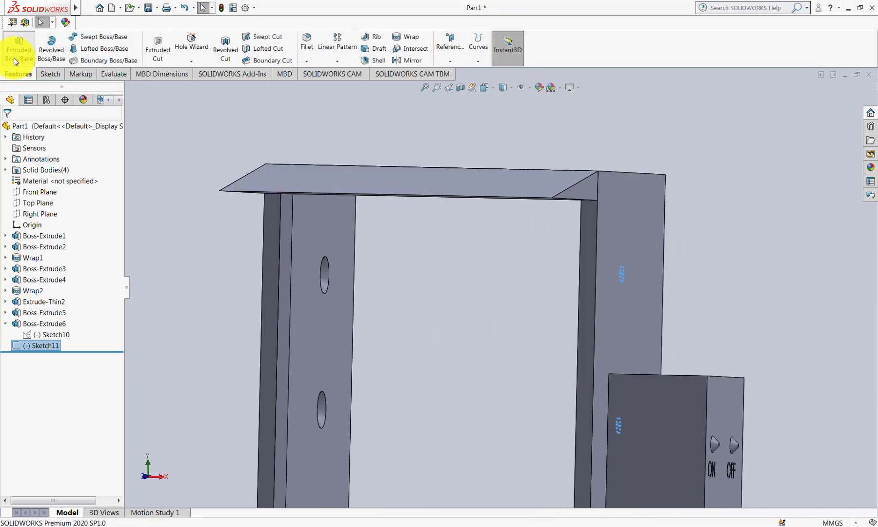
click(13, 57)
middle_drag(446, 298, 506, 293)
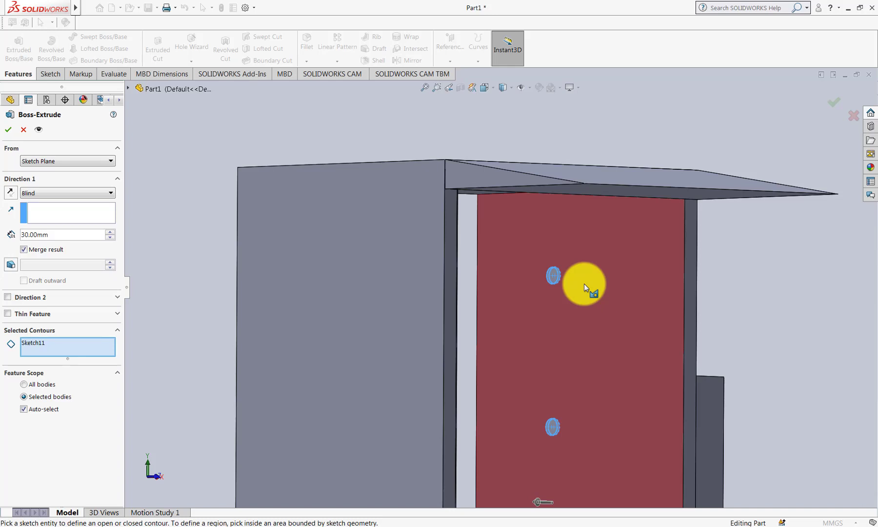
click(583, 283)
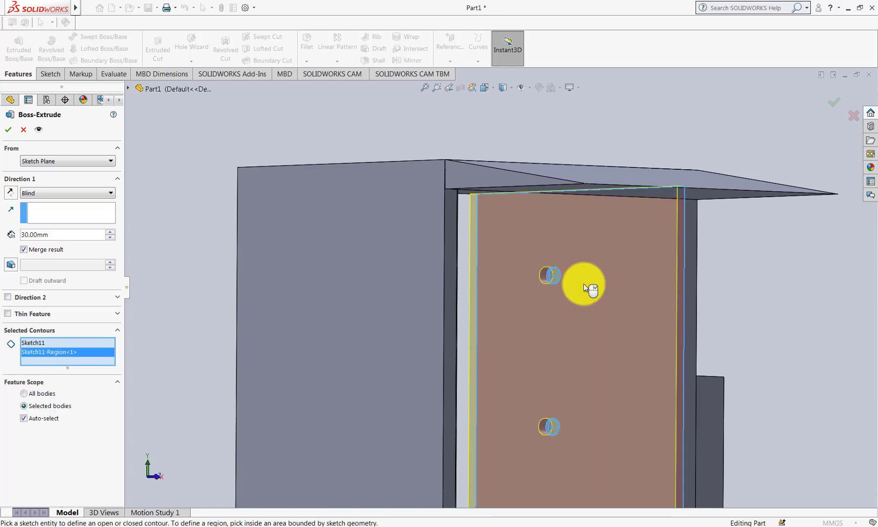
click(11, 264)
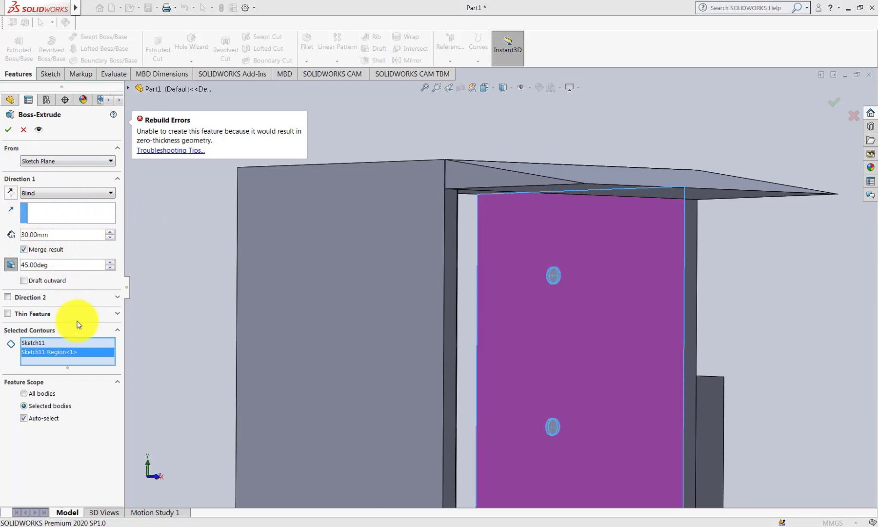
Replace the whole sketch with Sketch11-Region<1> and accept the 30 mm drafted boss
click(59, 343)
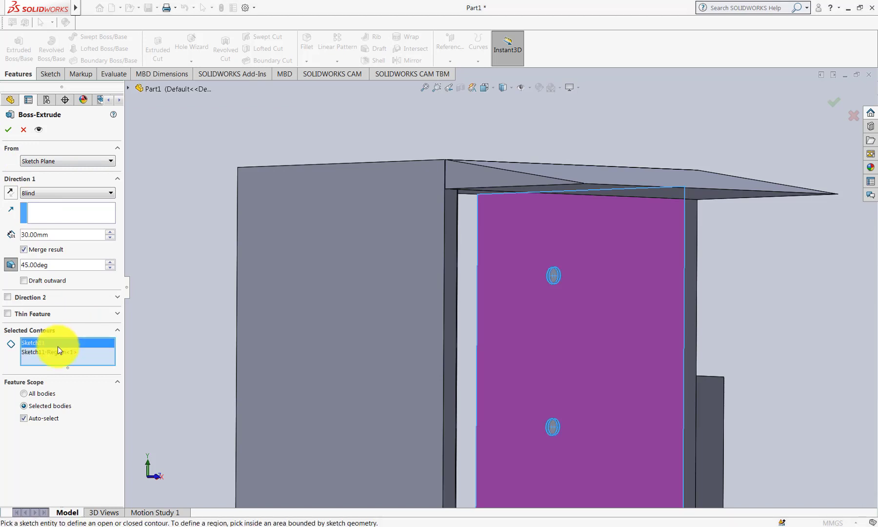
key(Delete)
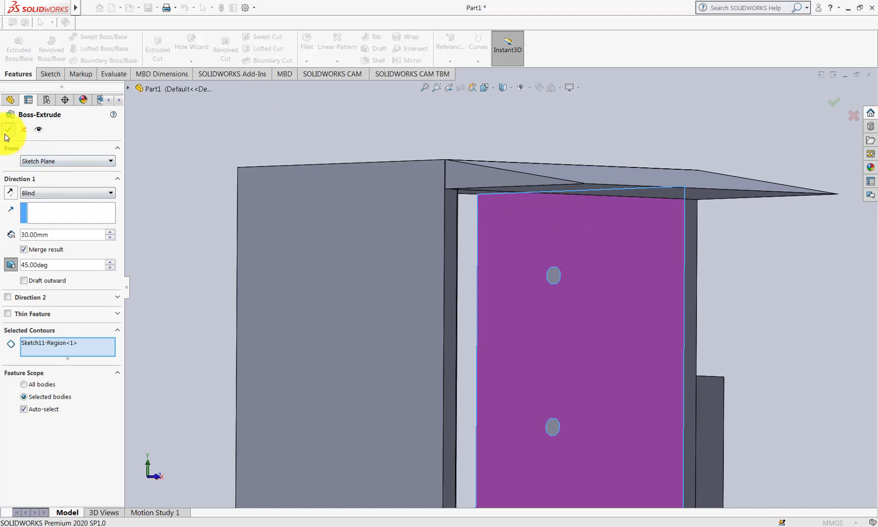
click(549, 330)
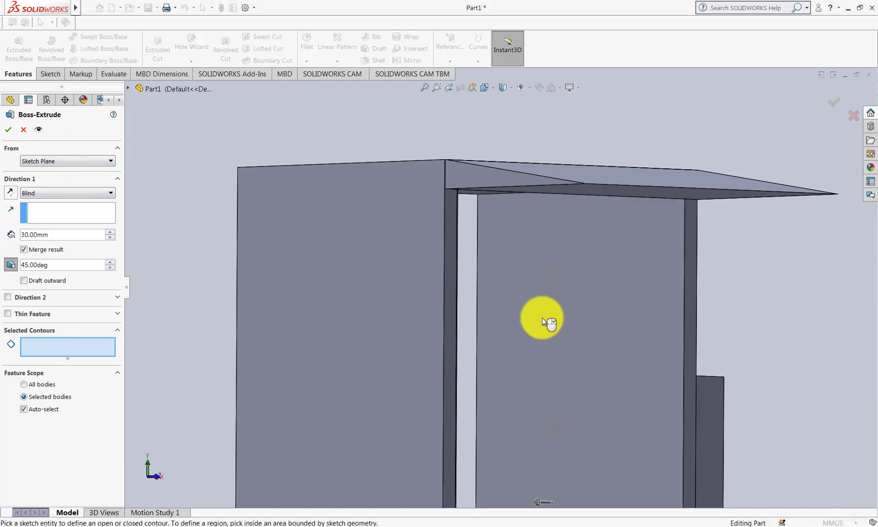
click(550, 330)
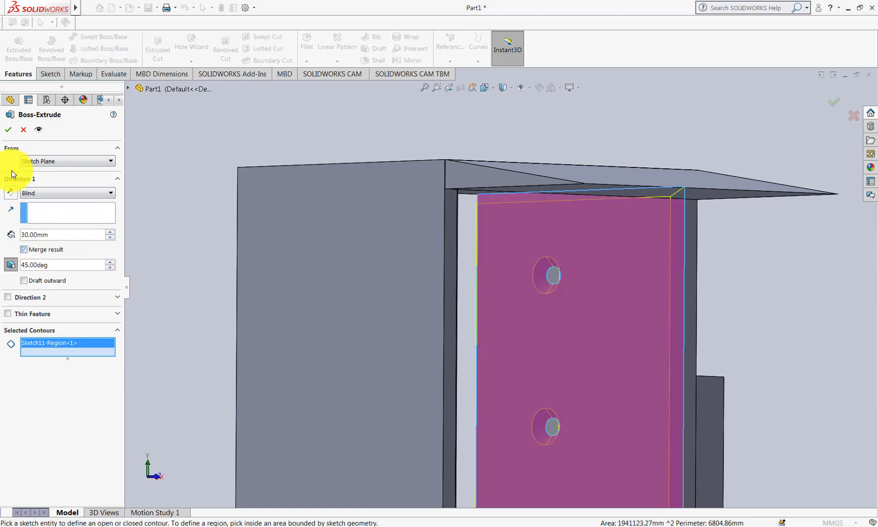
click(7, 130)
mouse_move(764, 251)
middle_down()
mouse_move(671, 382)
mouse_move(631, 420)
mouse_move(501, 388)
mouse_move(466, 347)
mouse_move(439, 346)
mouse_move(478, 367)
mouse_move(501, 469)
middle_up()
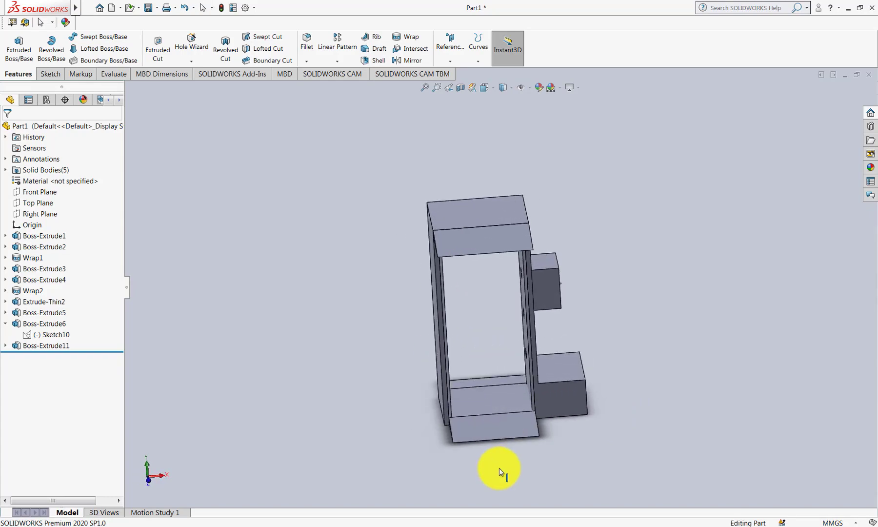
Select the lower ramp's front face and switch to the front view
scroll(487, 311, down, 5)
scroll(468, 288, up, 3)
mouse_move(450, 270)
middle_down()
mouse_move(435, 296)
mouse_move(466, 270)
middle_up()
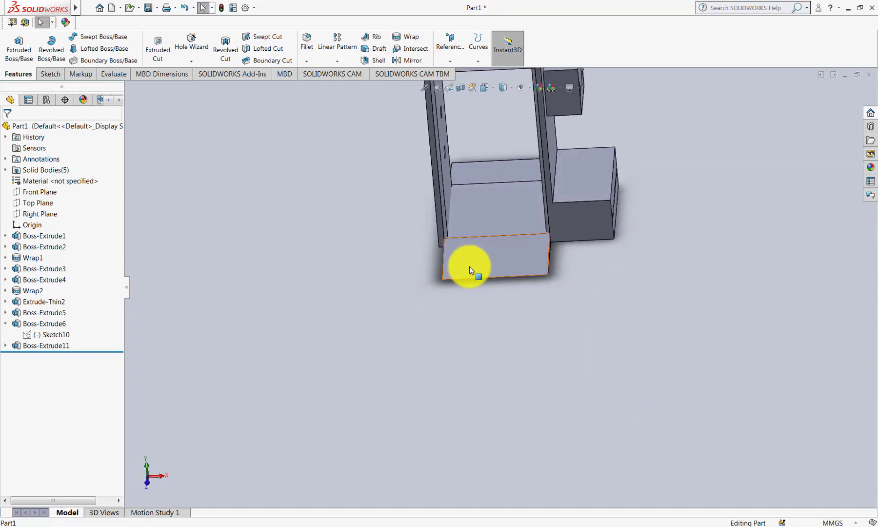
click(484, 258)
key(space)
click(413, 374)
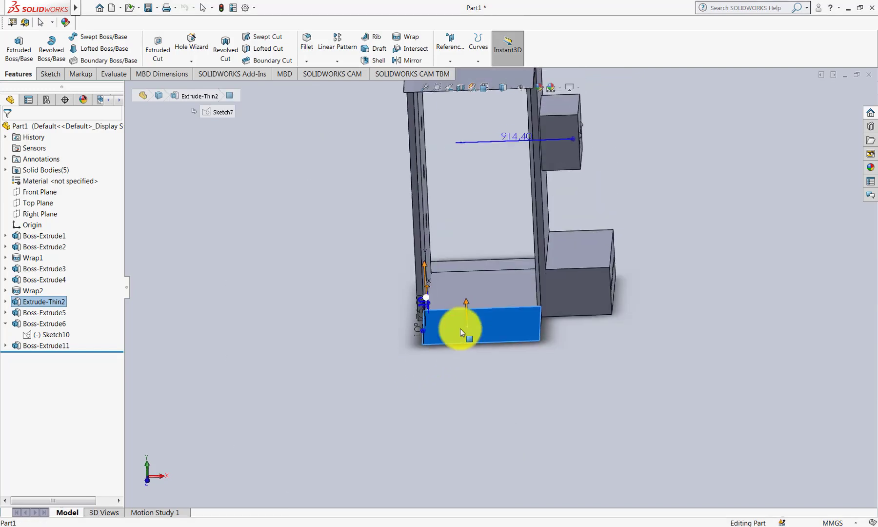
mouse_move(490, 373)
middle_down()
mouse_move(480, 407)
mouse_move(483, 453)
middle_up()
scroll(487, 453, down, 1)
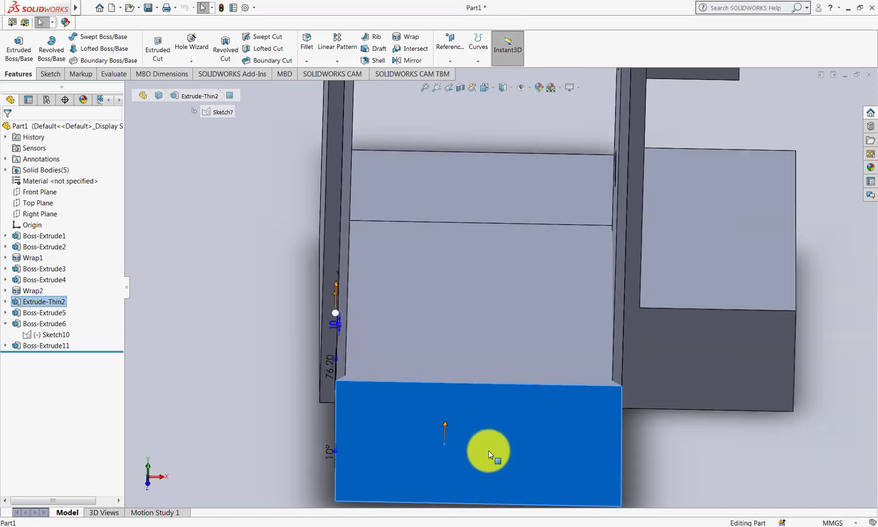
scroll(487, 443, down, 1)
Start a sketch on the ramp face with a small circle near its upper-left corner
click(49, 74)
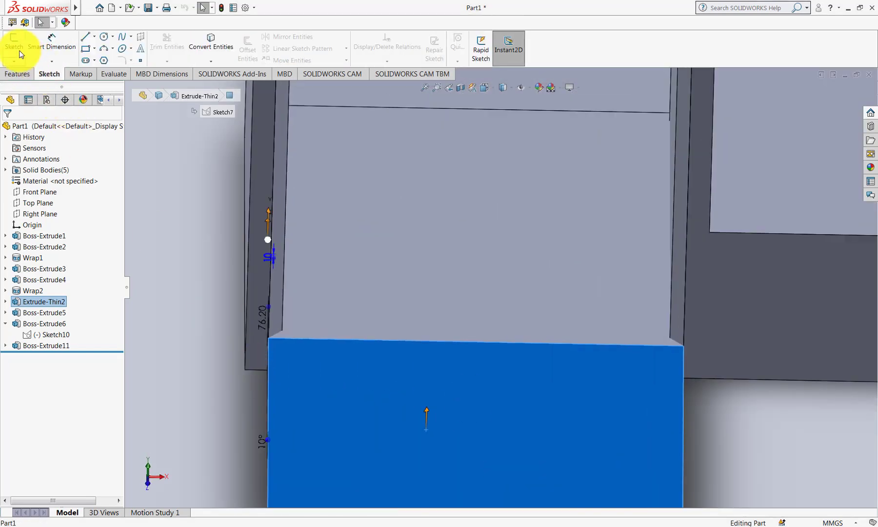
click(15, 43)
click(102, 37)
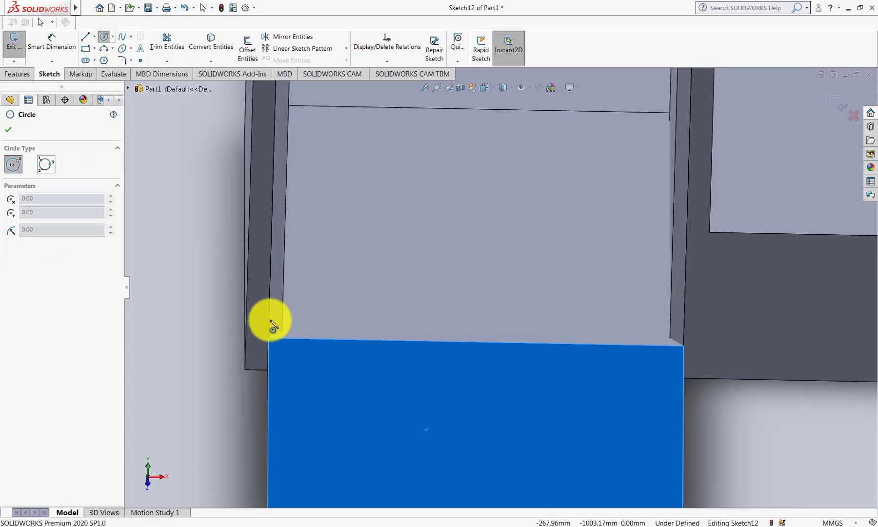
click(289, 368)
click(297, 376)
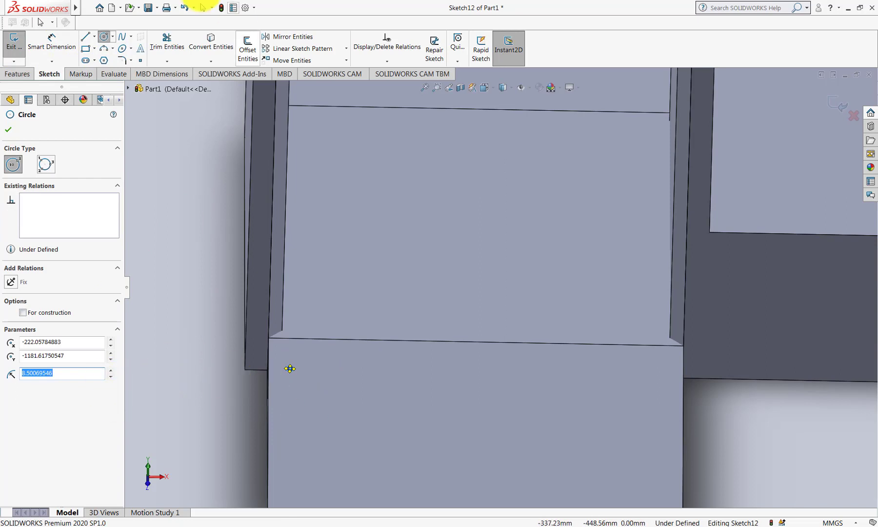
Dimension the circle's diameter to 10 mm
click(70, 45)
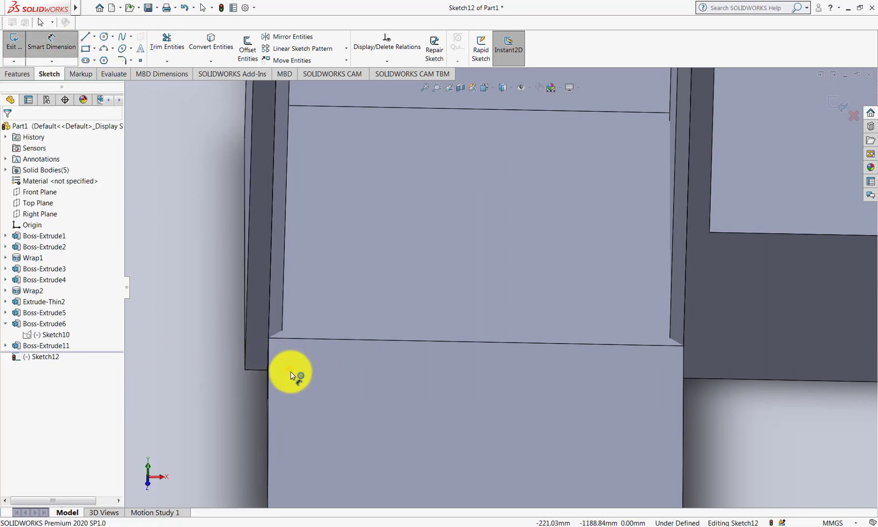
scroll(290, 375, down, 5)
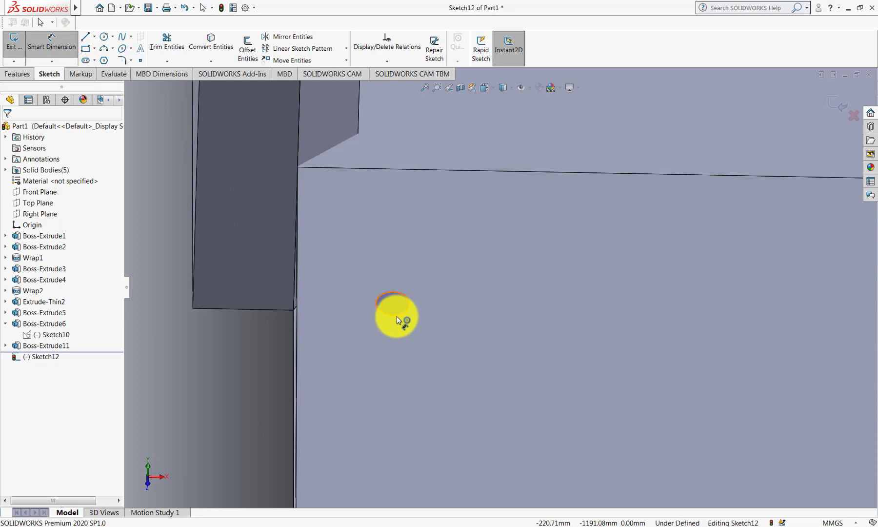
click(396, 316)
click(371, 336)
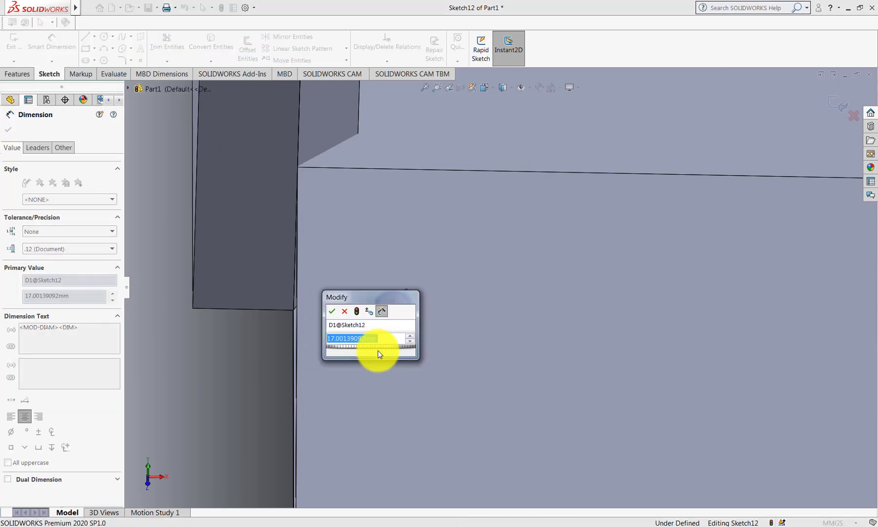
text(10)
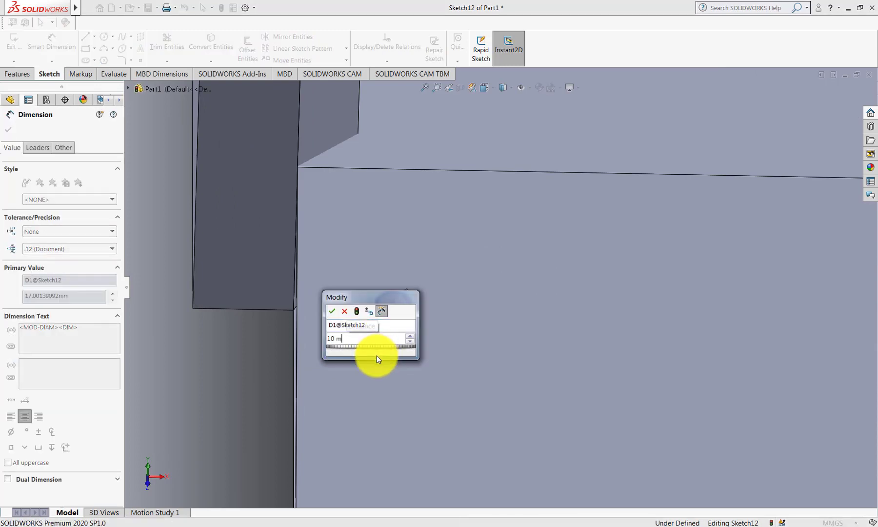
key(Return)
Locate the circle centre 50 mm from the ramp's side edge
scroll(427, 294, down, 2)
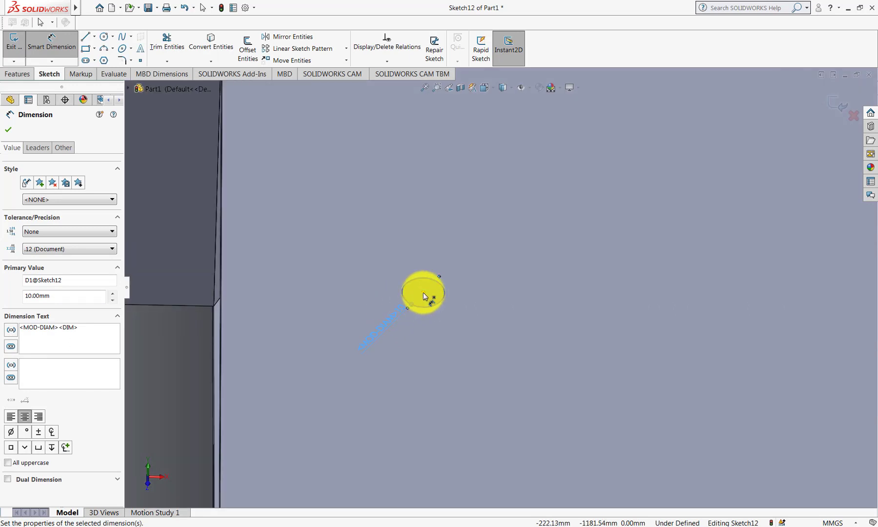
click(423, 292)
click(222, 282)
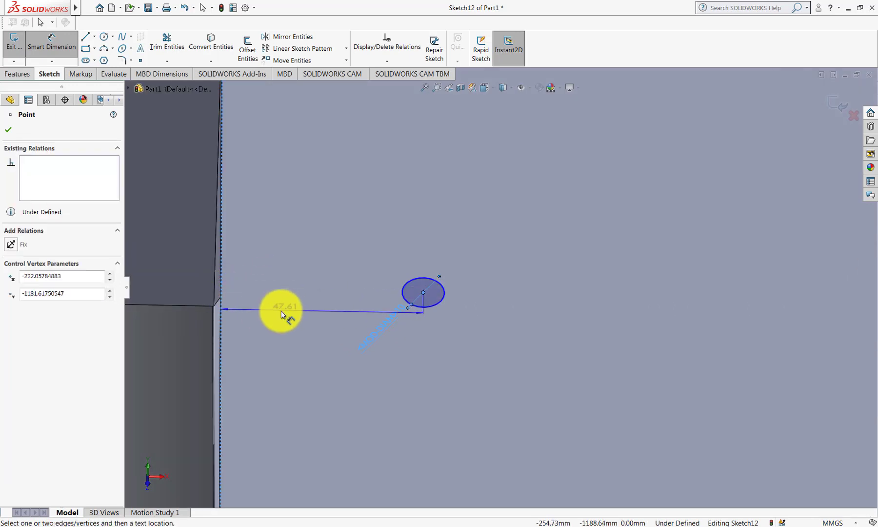
click(279, 309)
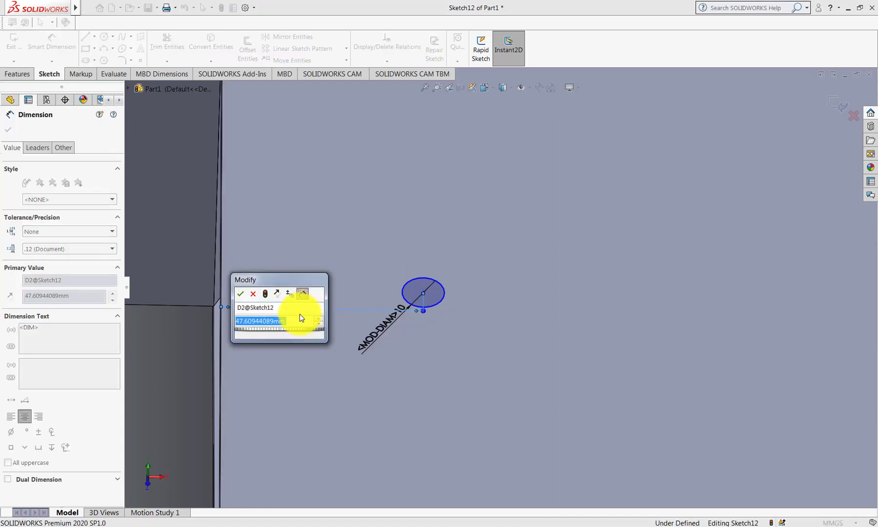
text(50)
key(Return)
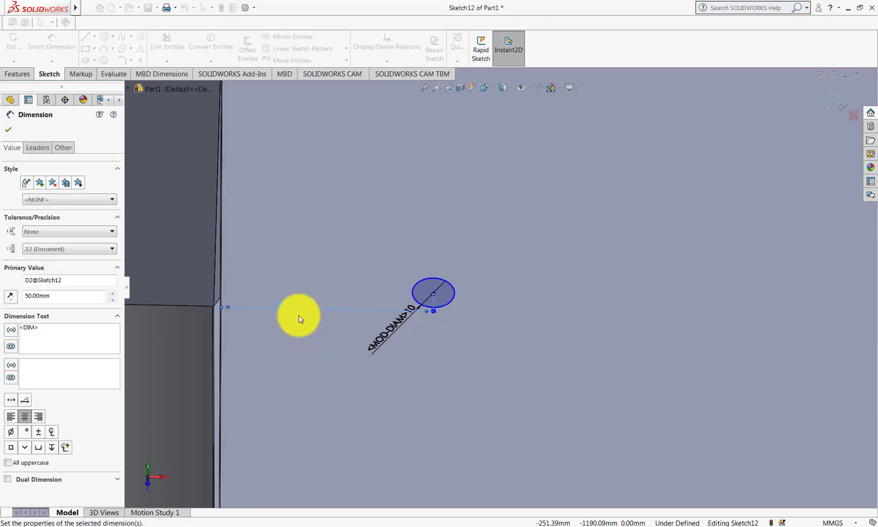
Locate the circle centre 100 mm below the ramp's top edge
scroll(479, 266, down, 3)
scroll(475, 290, down, 2)
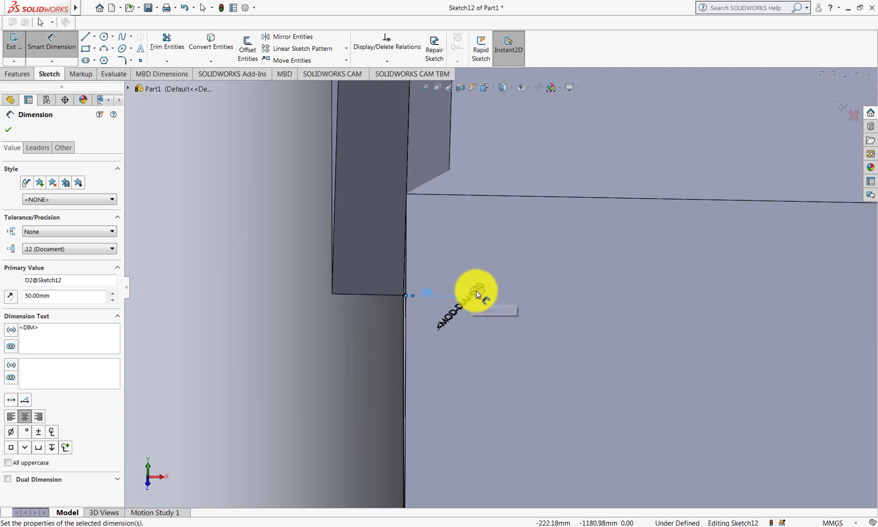
scroll(476, 290, down, 2)
scroll(474, 292, down, 2)
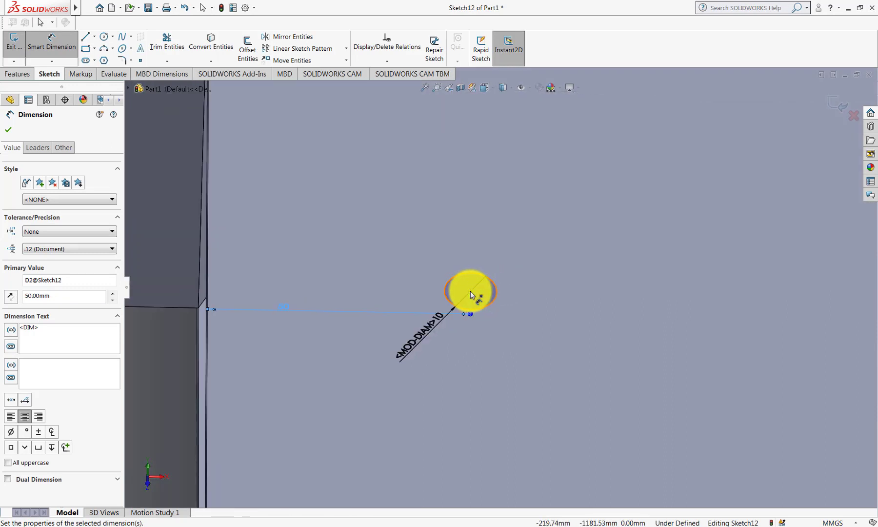
click(471, 294)
scroll(492, 169, up, 2)
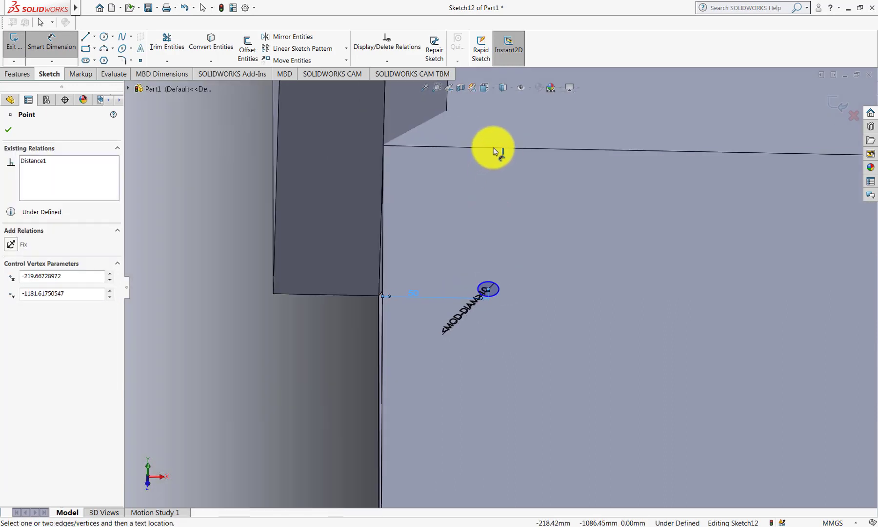
click(493, 147)
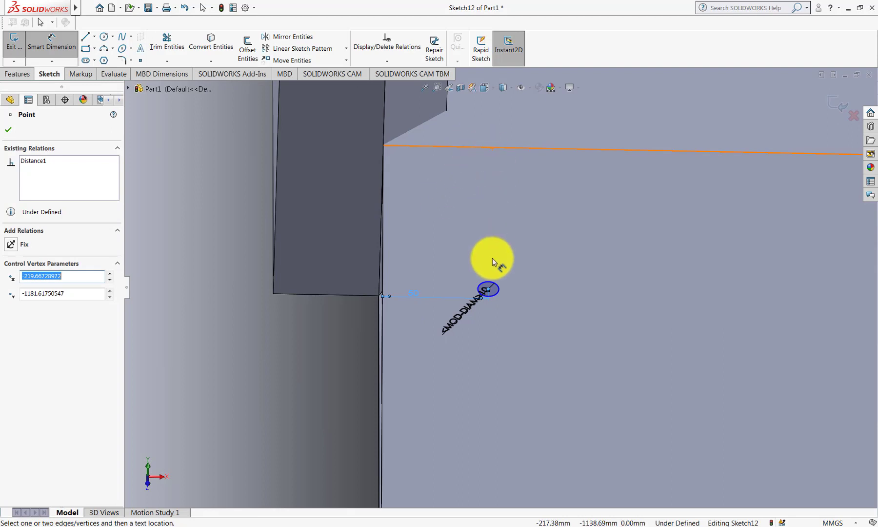
click(54, 49)
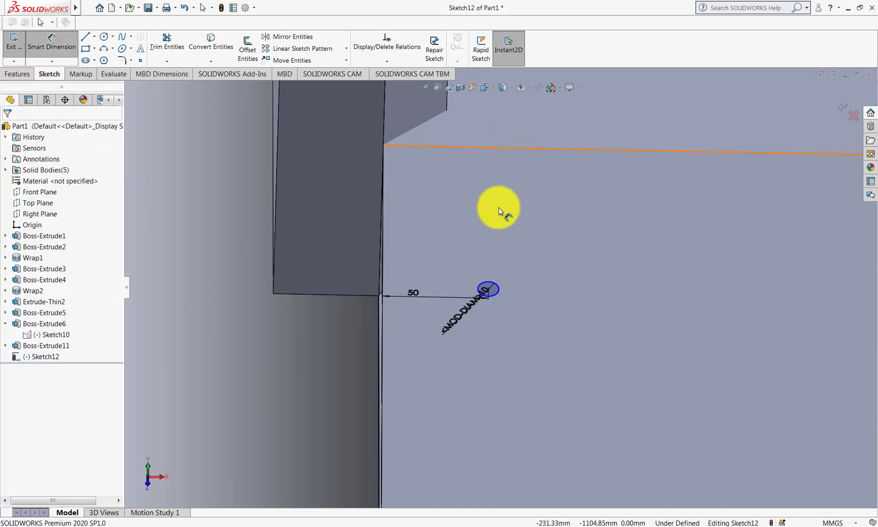
scroll(472, 276, down, 2)
scroll(480, 309, down, 2)
click(472, 304)
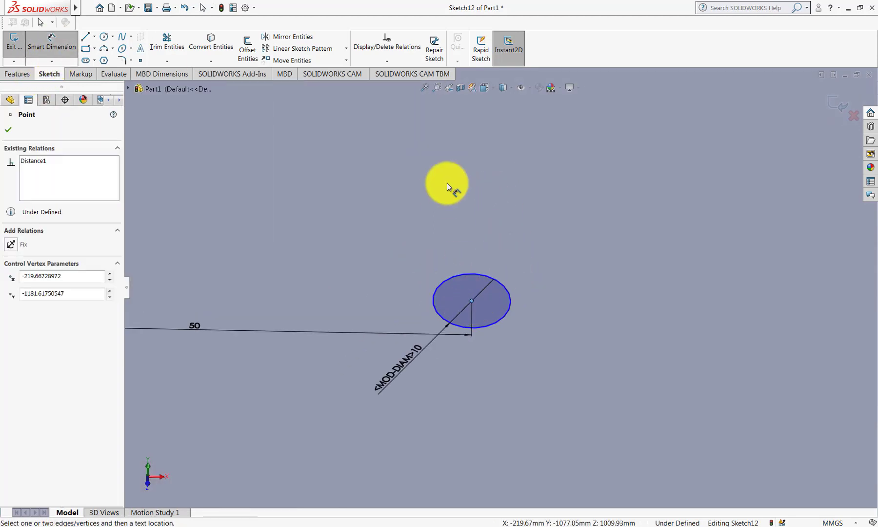
scroll(490, 121, up, 2)
scroll(499, 113, up, 2)
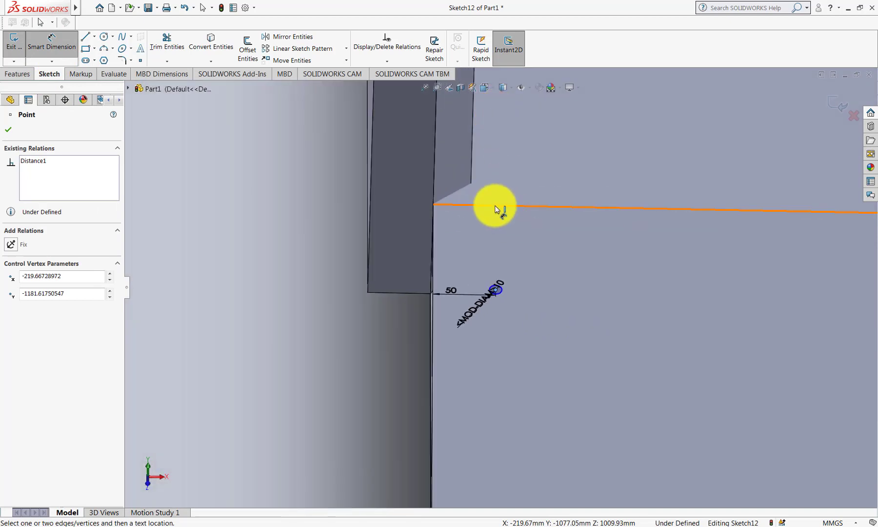
click(479, 228)
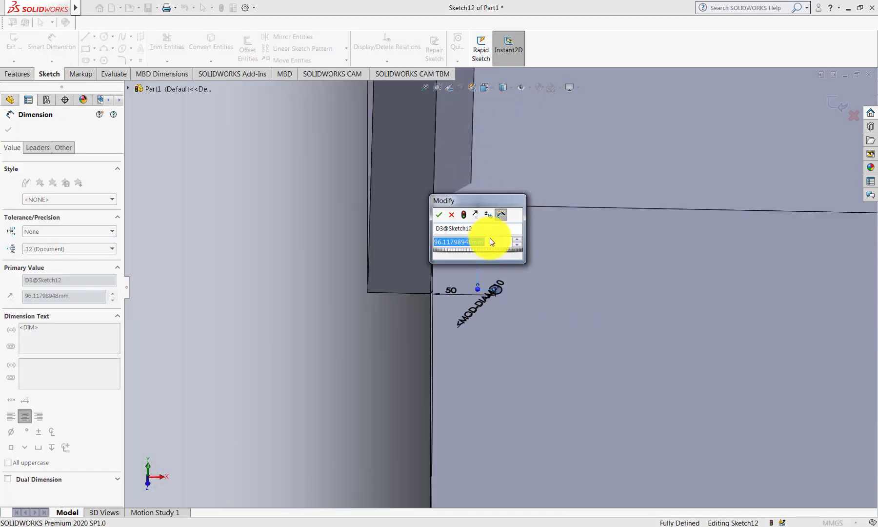
text(100)
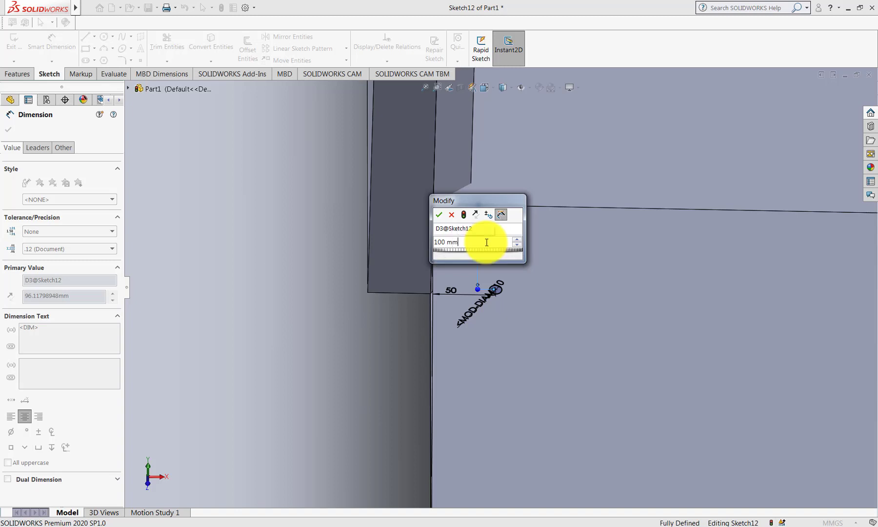
key(Return)
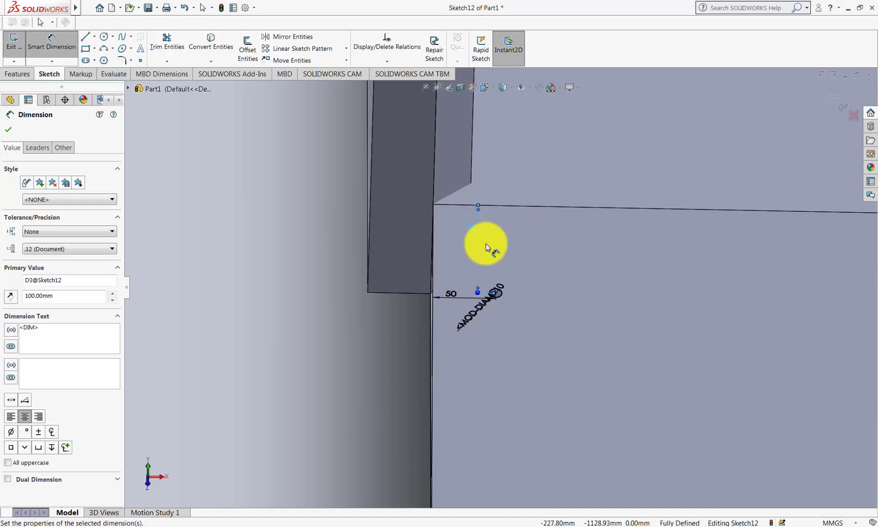
scroll(646, 318, up, 3)
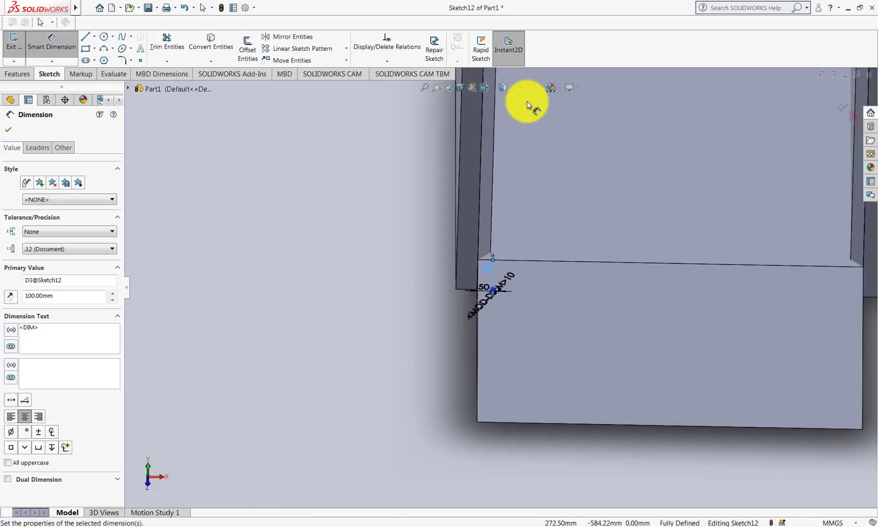
click(52, 43)
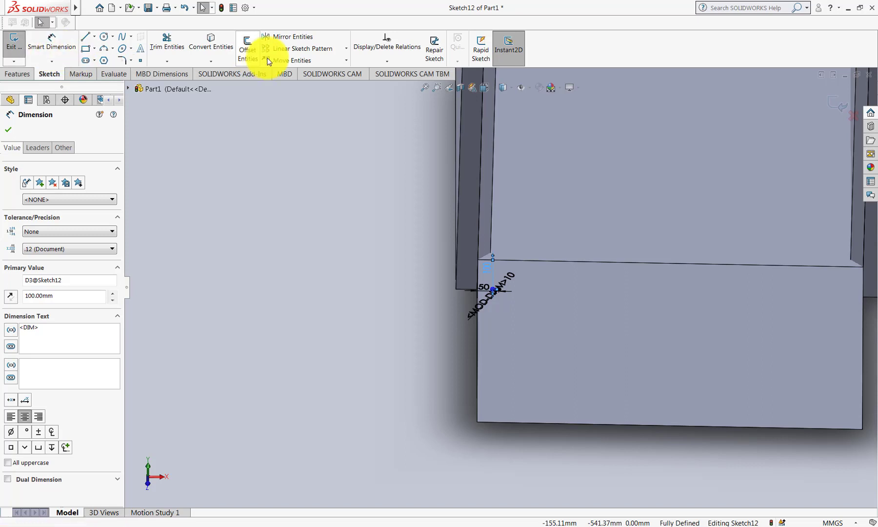
Start a linear sketch pattern and pick the small circle (Arc1) as the item to repeat
click(303, 49)
scroll(532, 225, up, 2)
scroll(492, 283, up, 2)
scroll(682, 305, down, 2)
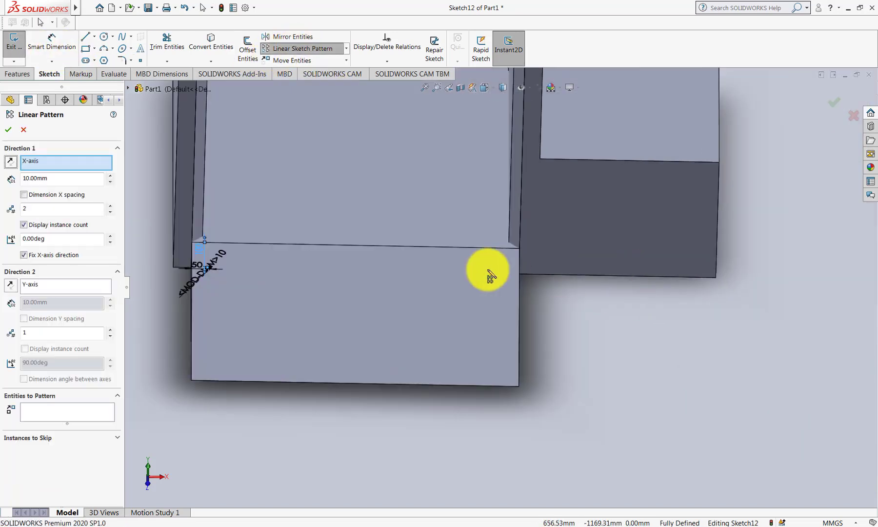
scroll(490, 274, up, 1)
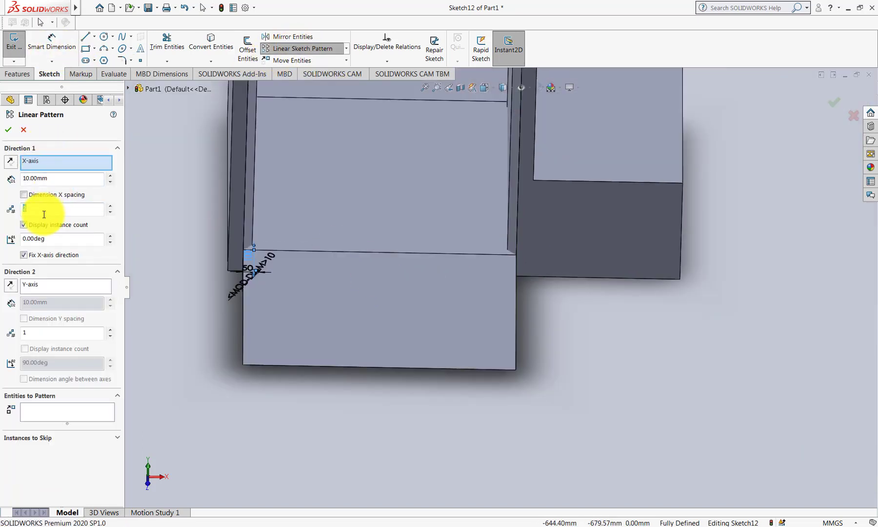
text(0)
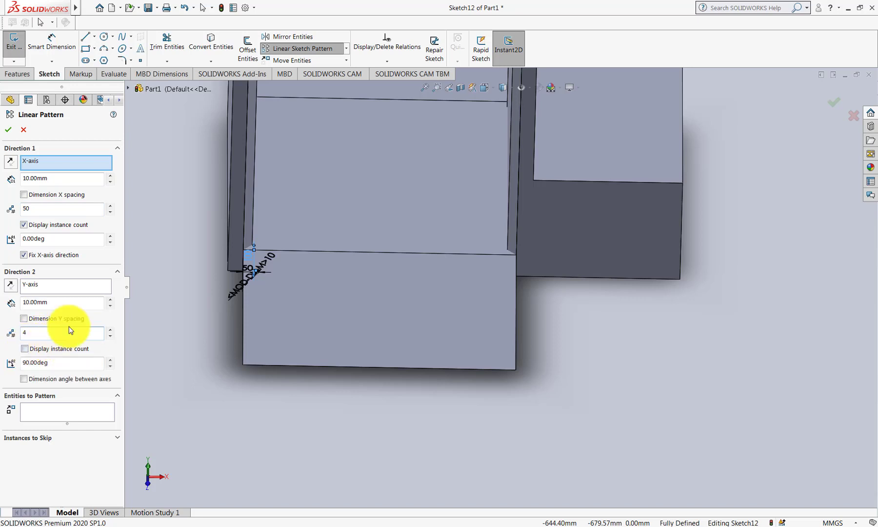
click(51, 417)
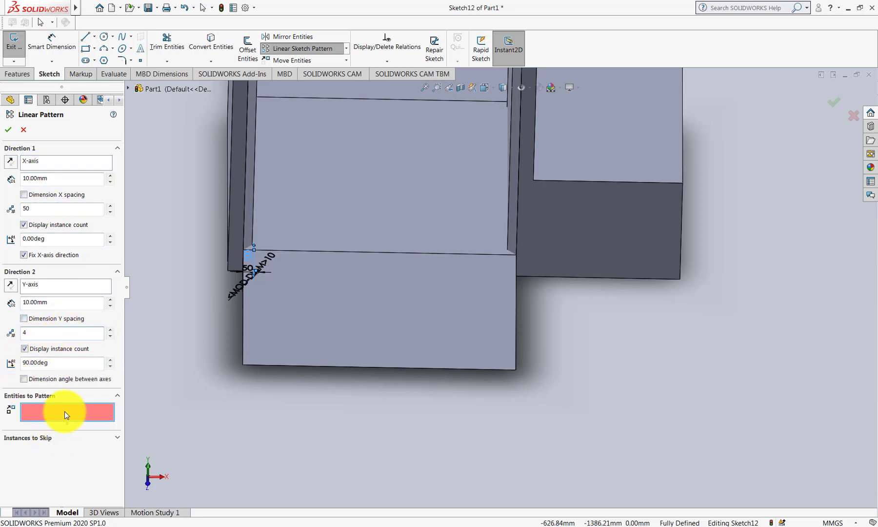
scroll(209, 303, down, 5)
scroll(313, 242, down, 5)
scroll(434, 272, down, 3)
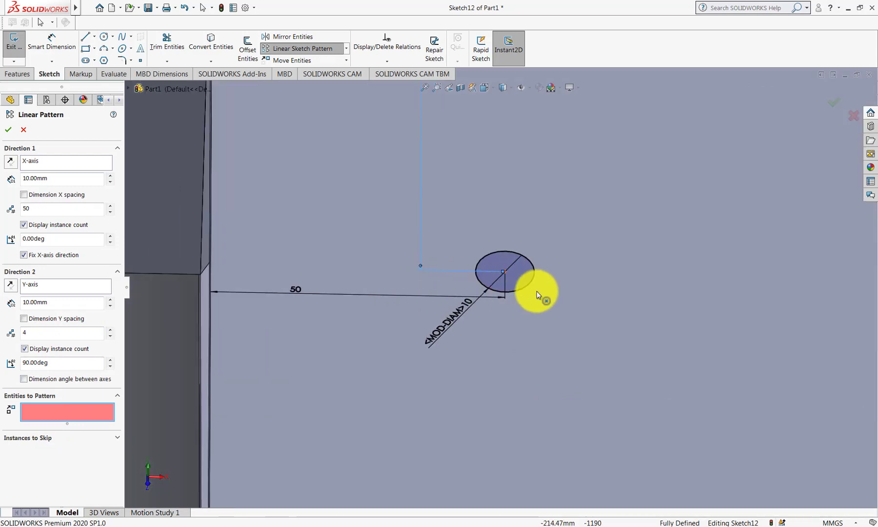
click(533, 282)
Set Direction 1 to 40 copies at 20 mm, and Direction 2 to 20 mm reversed downward
scroll(594, 288, up, 3)
scroll(678, 352, up, 3)
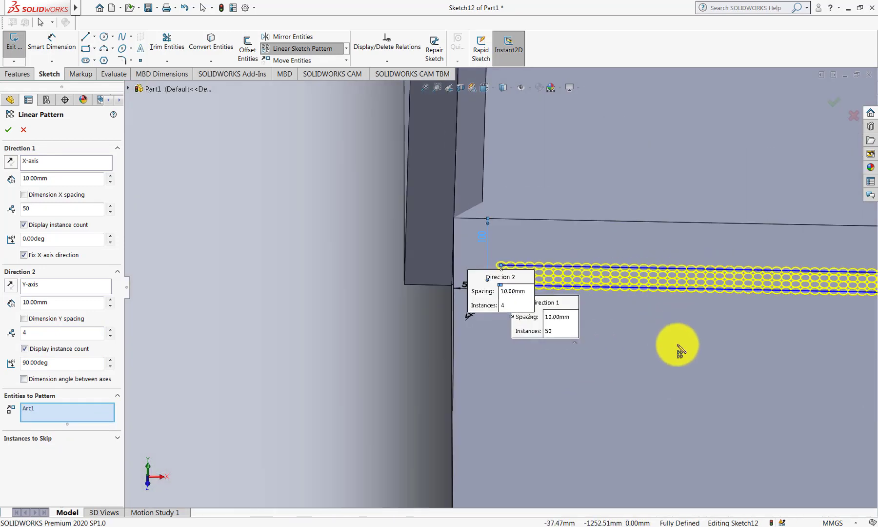
scroll(700, 351, up, 2)
scroll(526, 295, up, 2)
scroll(510, 300, up, 1)
scroll(455, 290, down, 1)
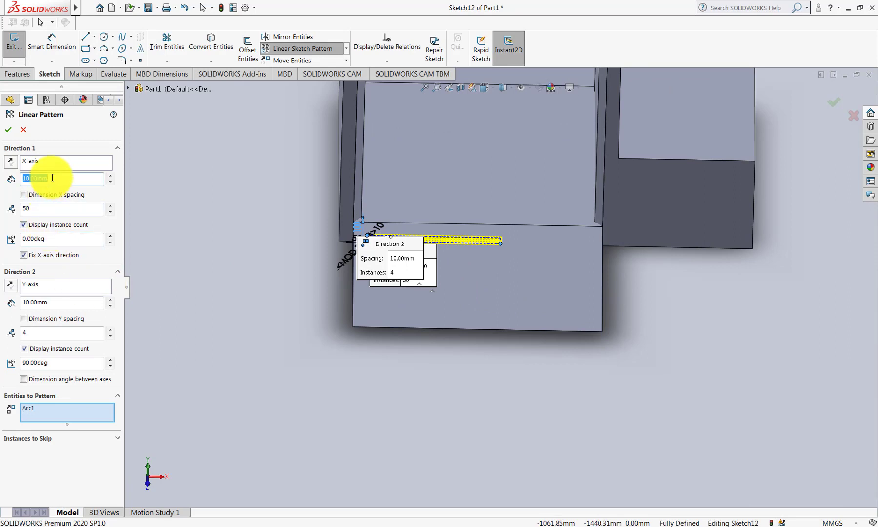
text(0)
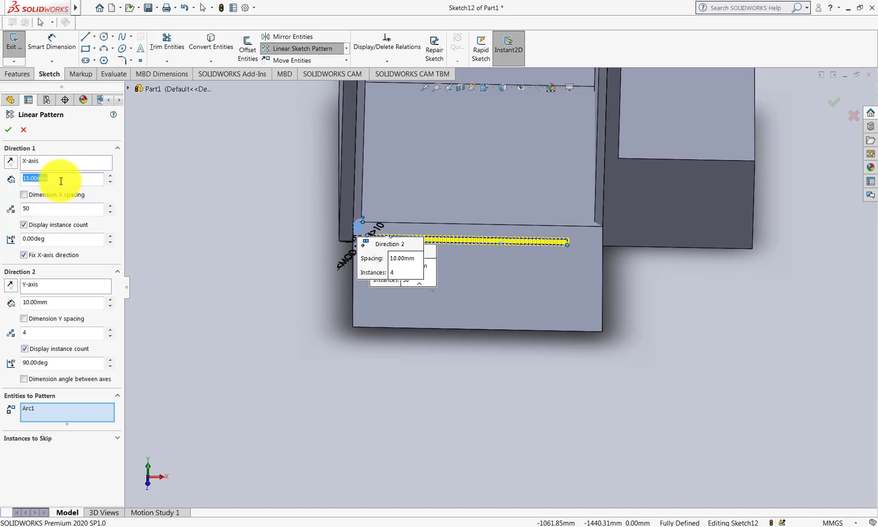
text(20)
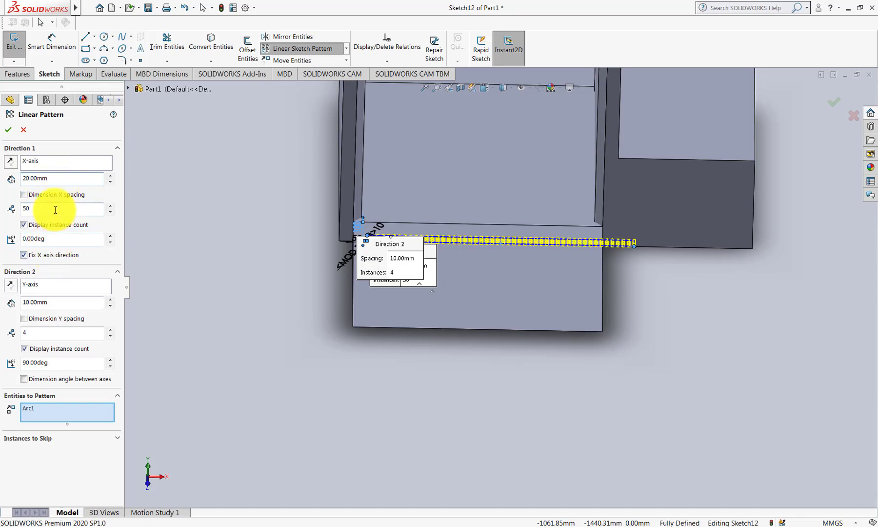
double_click(55, 209)
text(25)
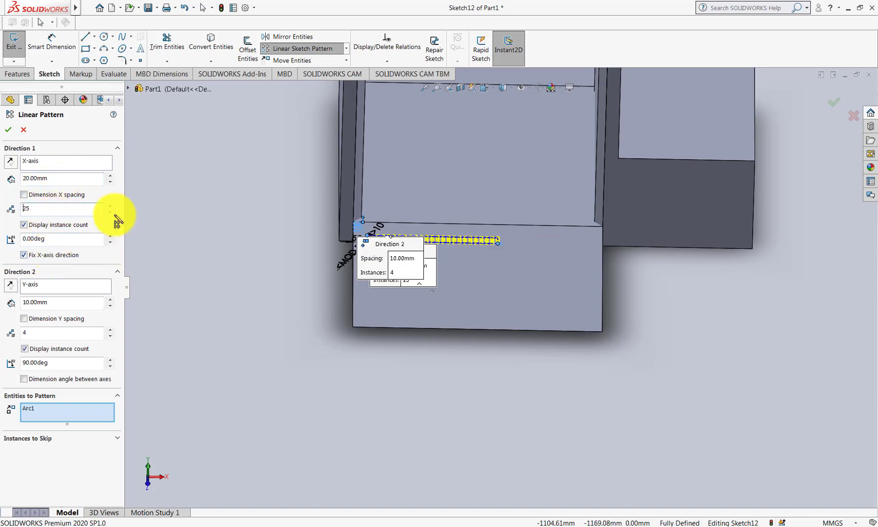
double_click(49, 208)
text(40)
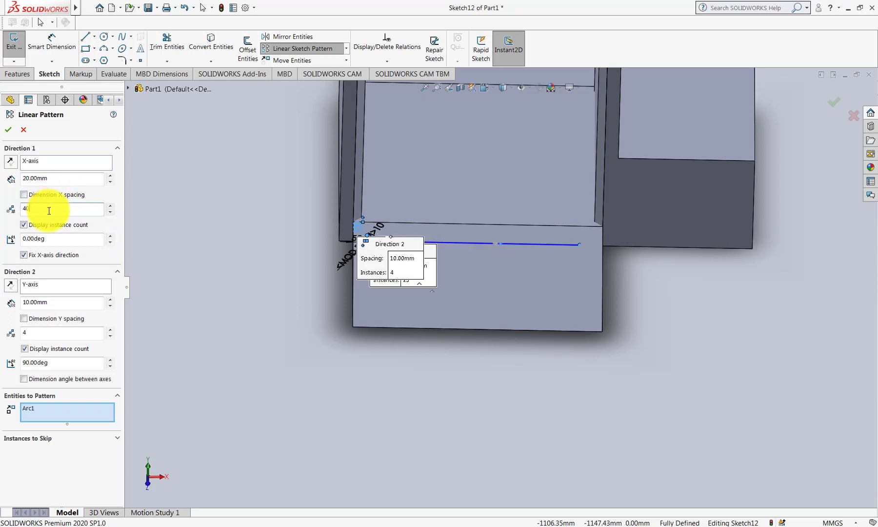
double_click(50, 304)
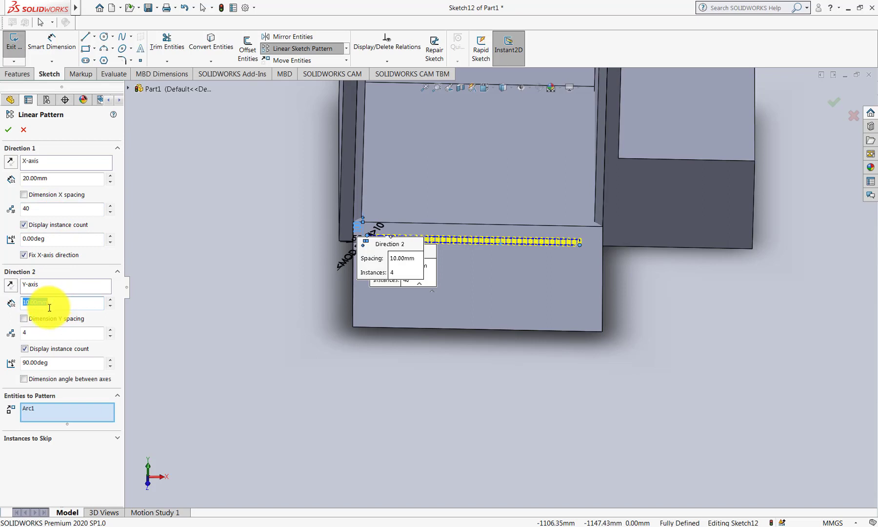
text(20)
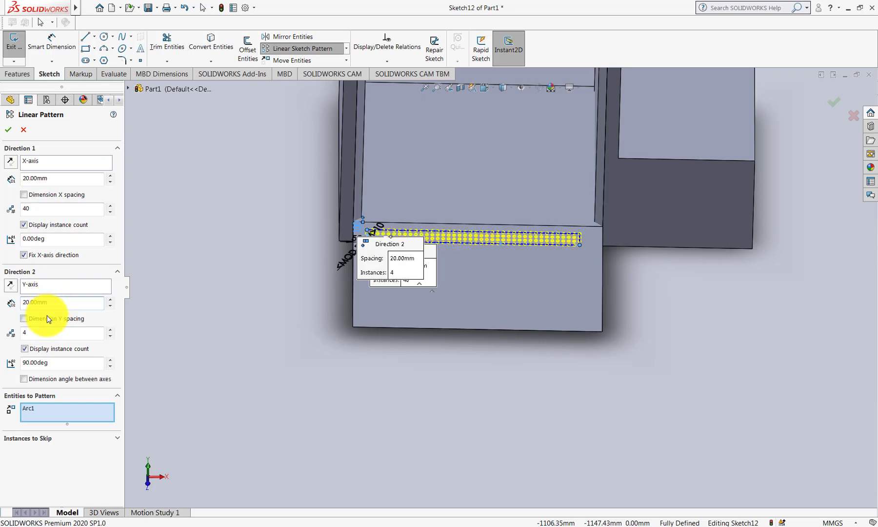
click(10, 285)
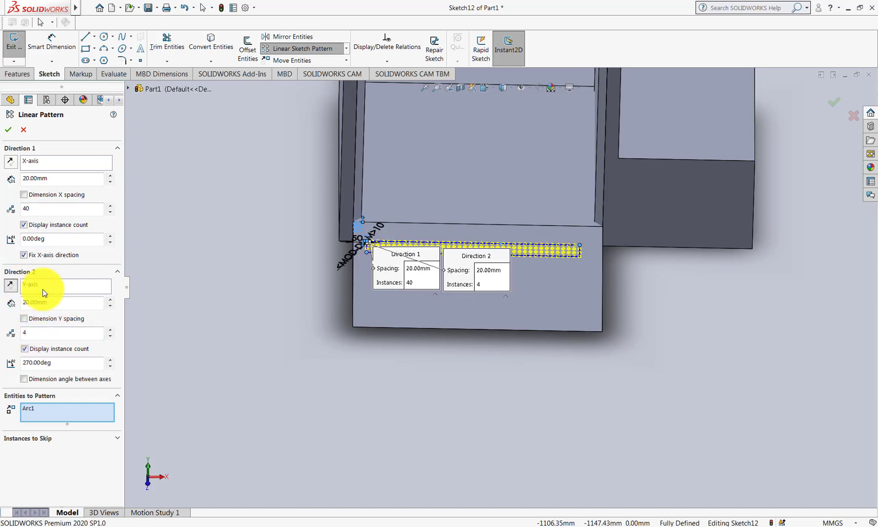
Try several row counts, settle Direction 2 at 20 rows, and accept the 40×20 circle grid
double_click(54, 330)
text(10)
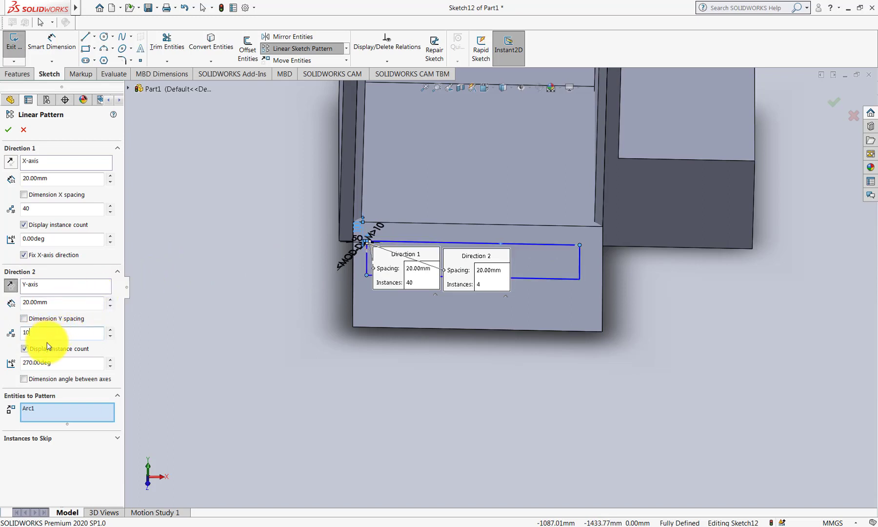
key(Delete)
key(Delete)
text(50)
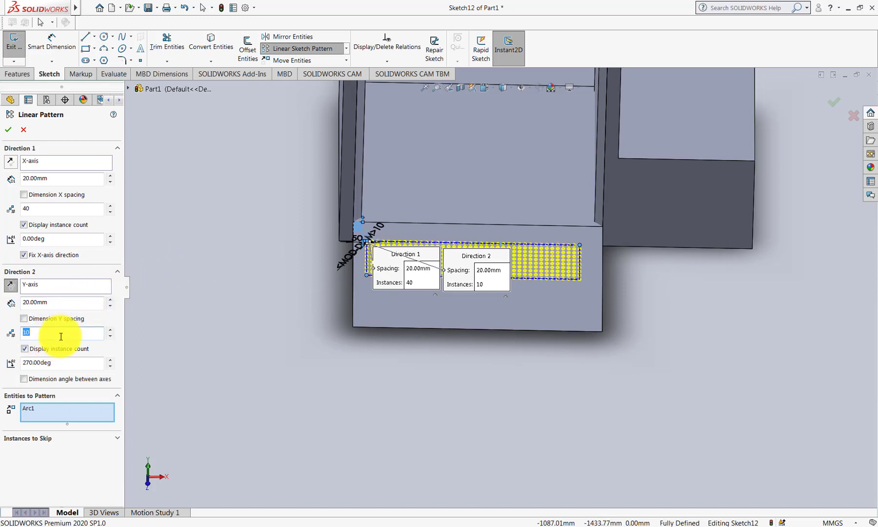
key(Return)
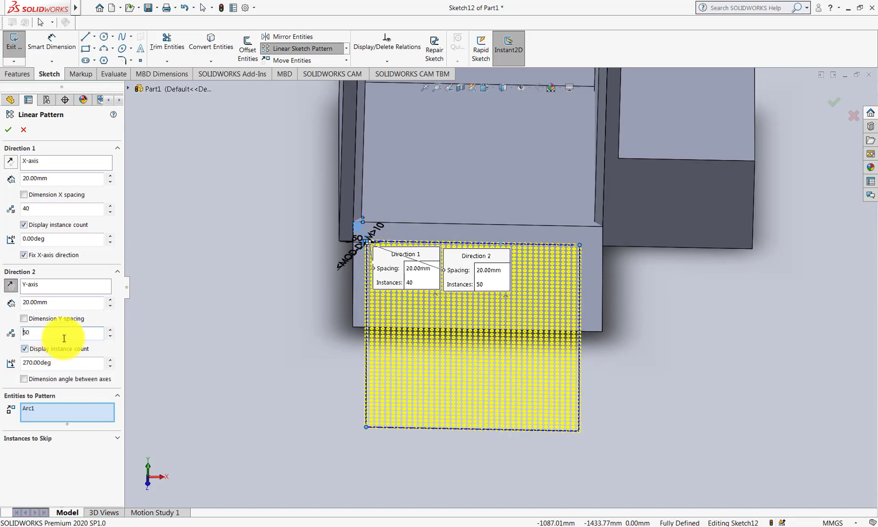
text(30)
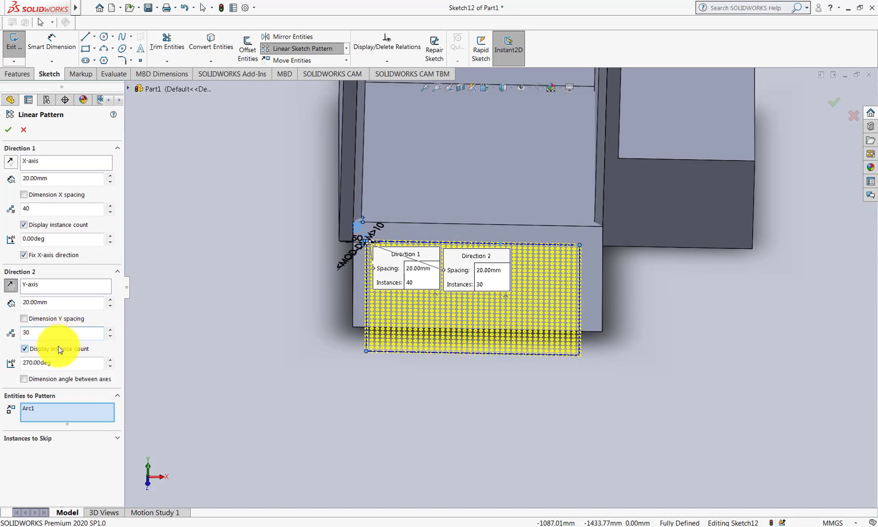
double_click(60, 336)
text(25)
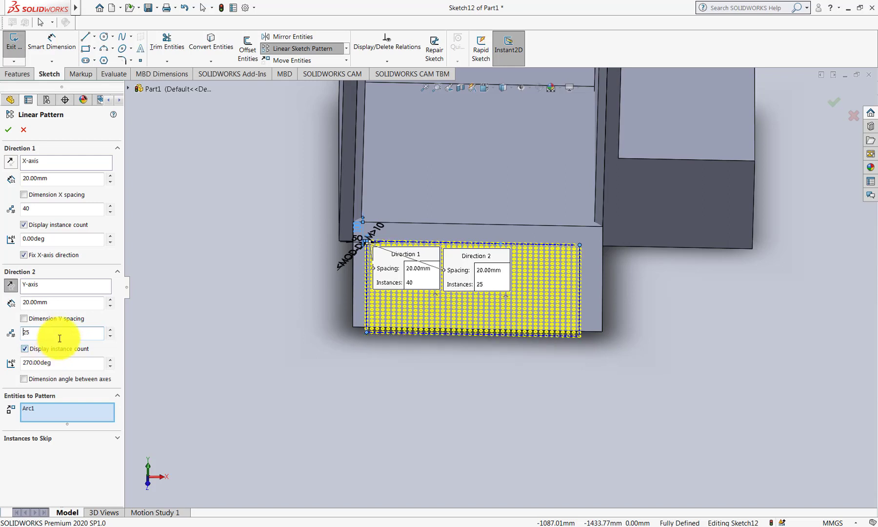
double_click(60, 332)
text(20)
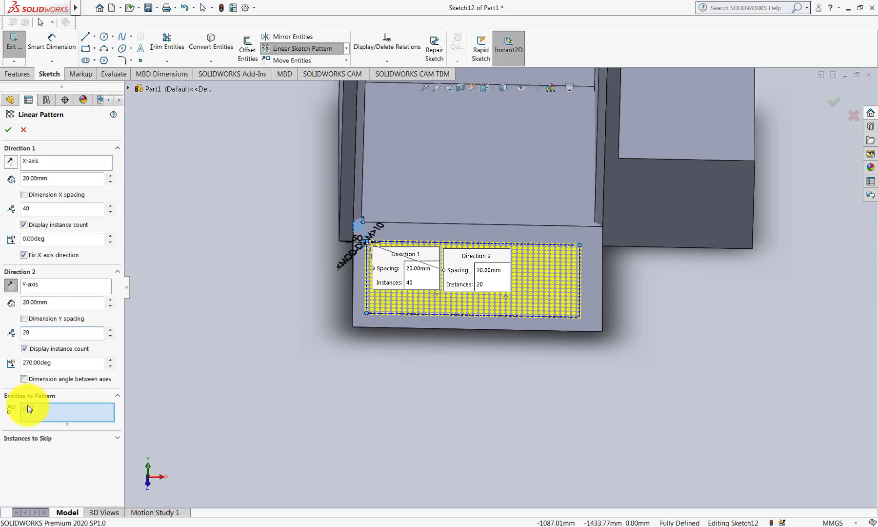
click(834, 101)
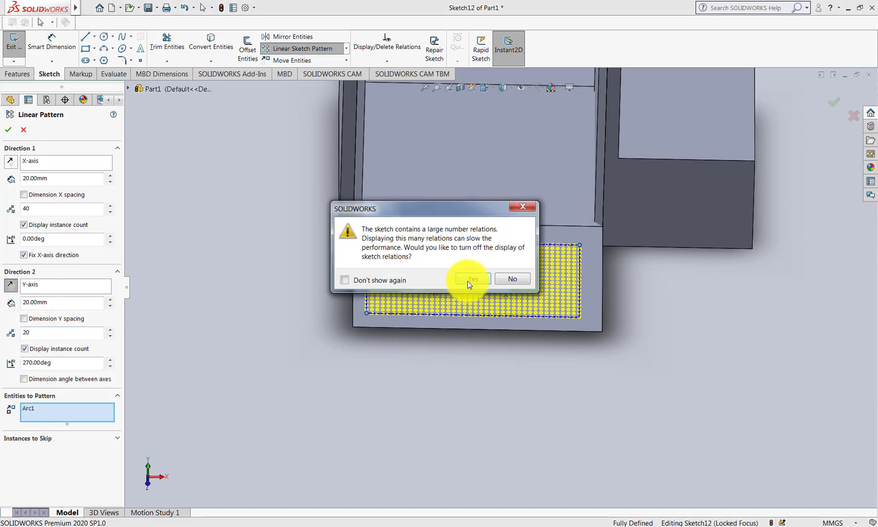
Accept hiding the sketch relations, exit the circle-grid sketch, and begin an Extruded Boss/Base on it
click(468, 280)
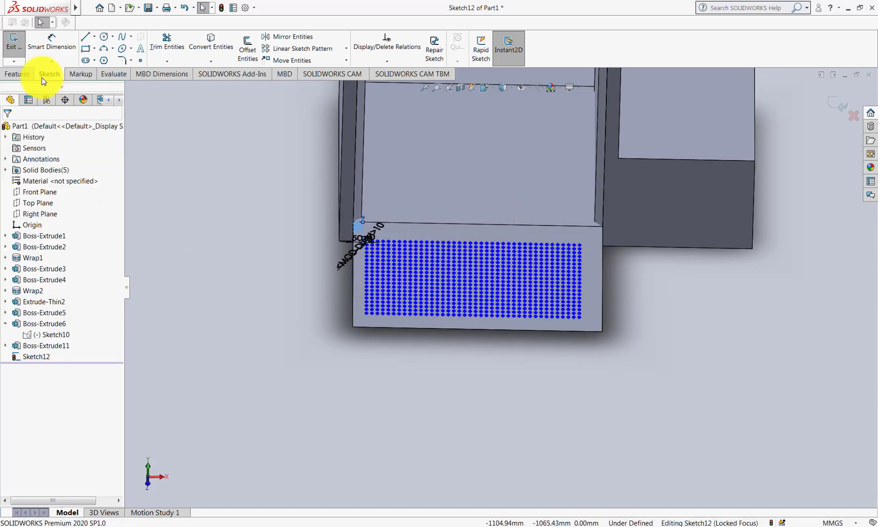
click(22, 76)
click(837, 103)
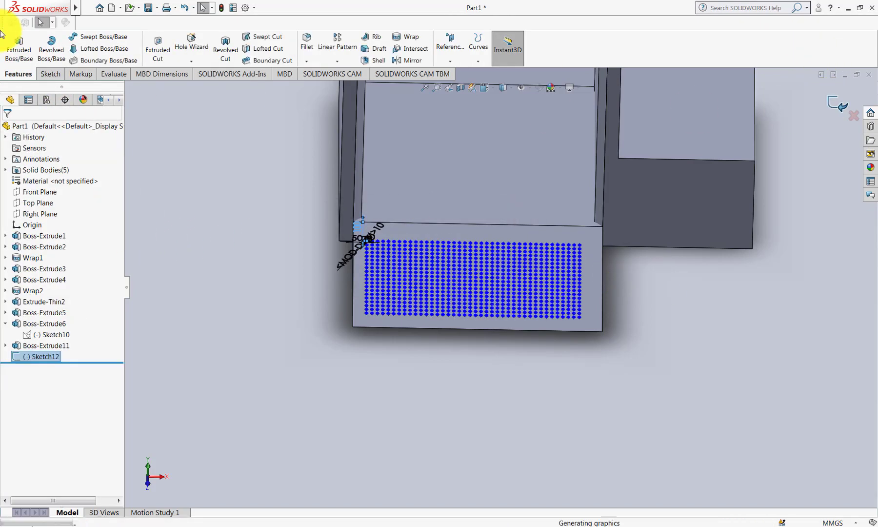
click(19, 47)
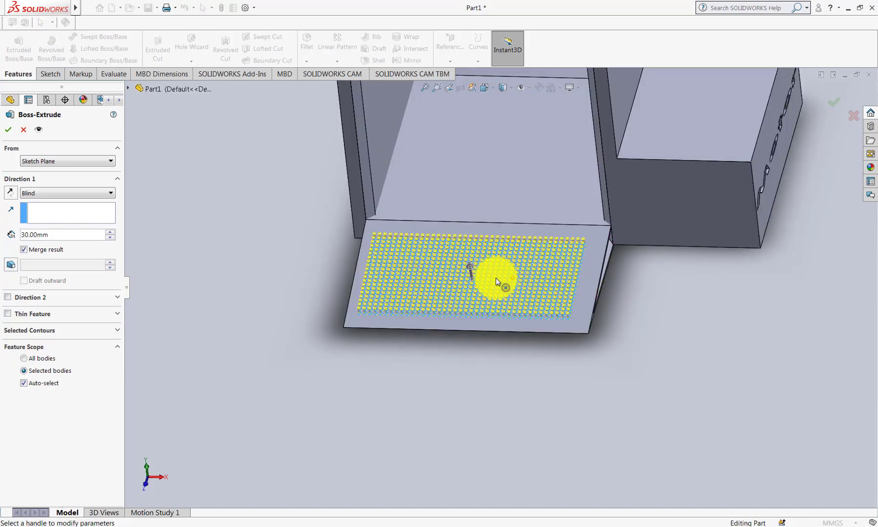
Extrude the circle grid 5 mm with Merge result unchecked, creating Boss-Extrude12
double_click(60, 237)
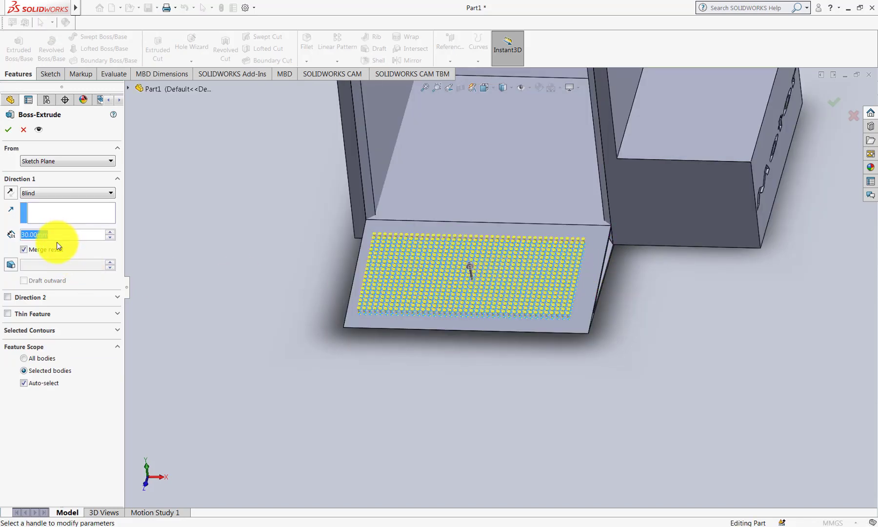
text(5)
key(Return)
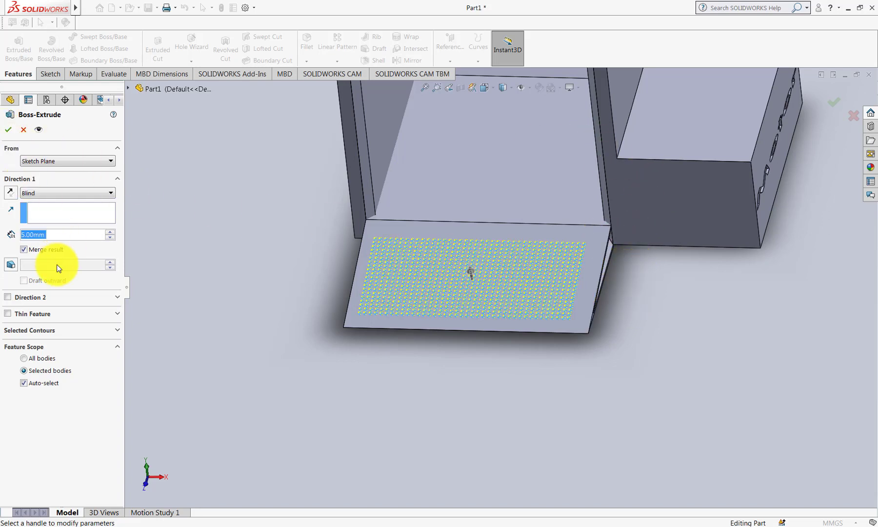
key(alt+m)
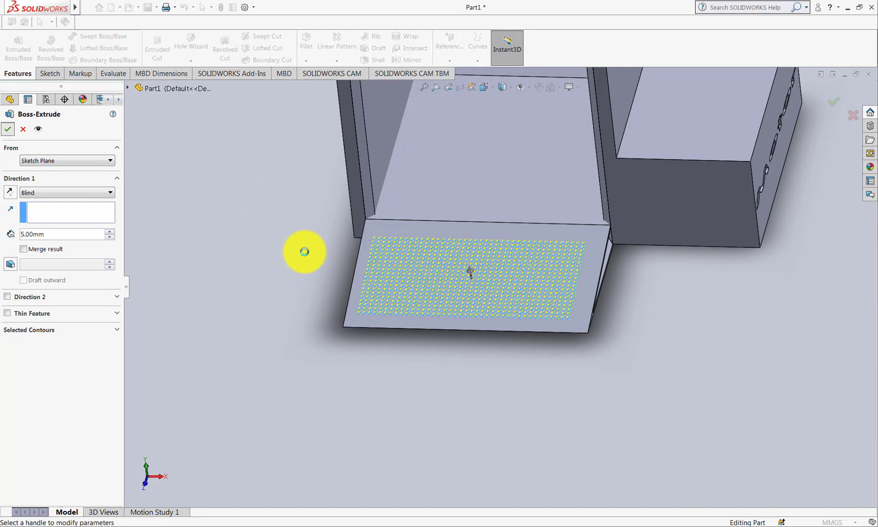
key(Return)
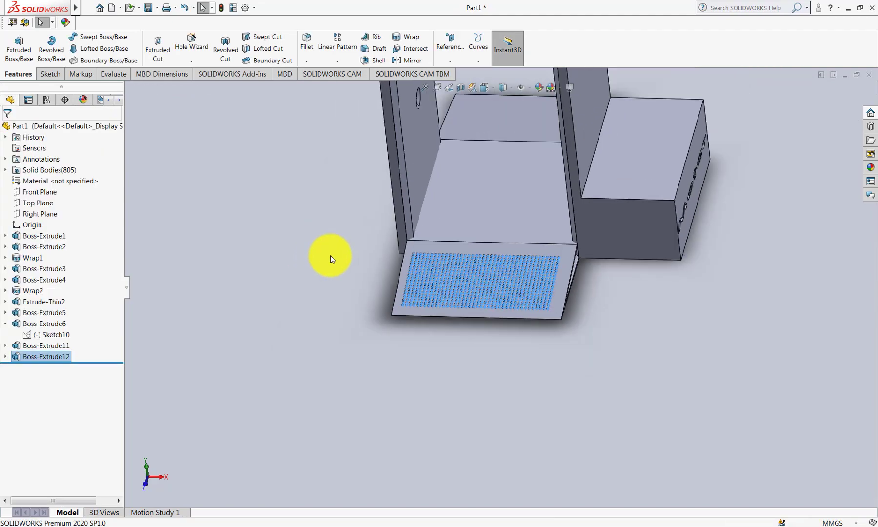
Orbit to the front ramp and sketch a small circle on its face
click(328, 255)
scroll(498, 278, down, 5)
scroll(524, 282, down, 2)
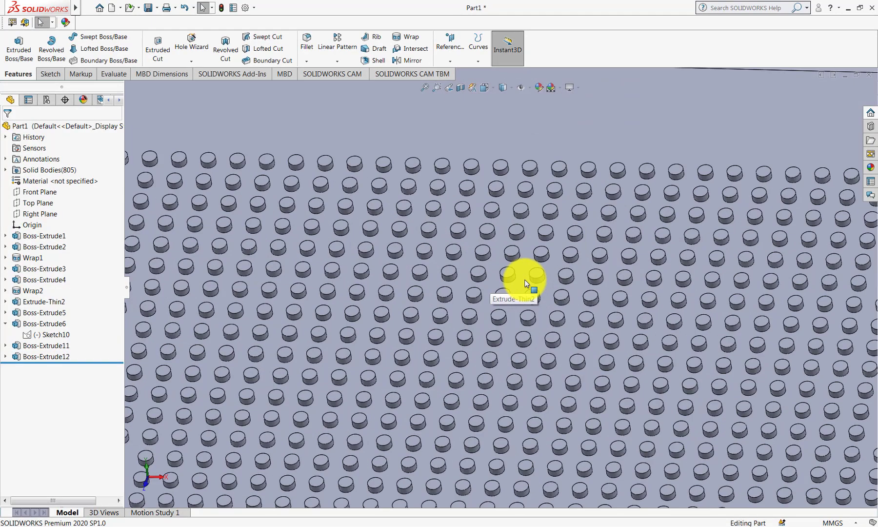
scroll(521, 281, up, 3)
scroll(488, 278, up, 3)
mouse_move(464, 276)
middle_down()
mouse_move(494, 236)
mouse_move(636, 256)
mouse_move(650, 341)
middle_up()
click(358, 360)
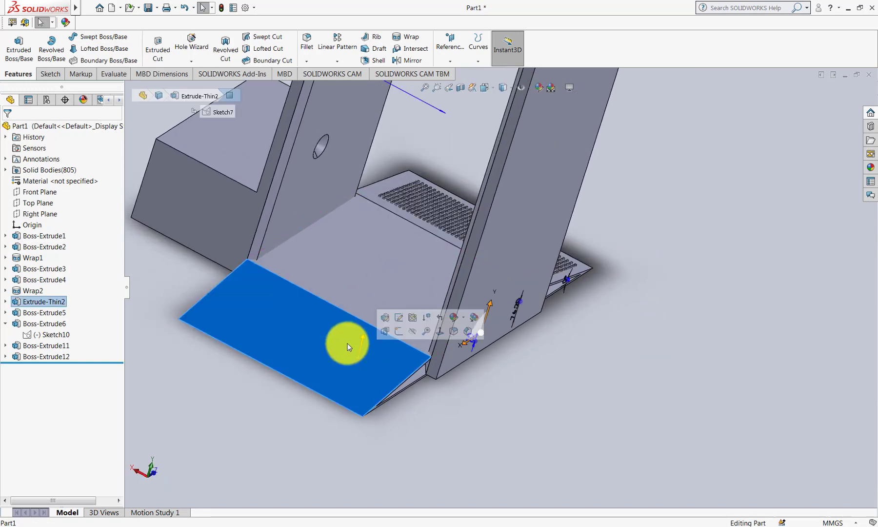
click(45, 74)
click(23, 54)
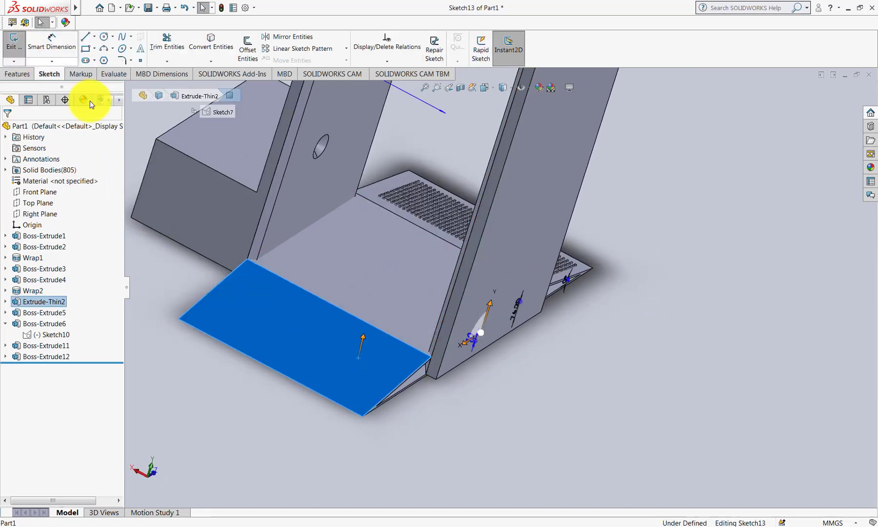
click(104, 36)
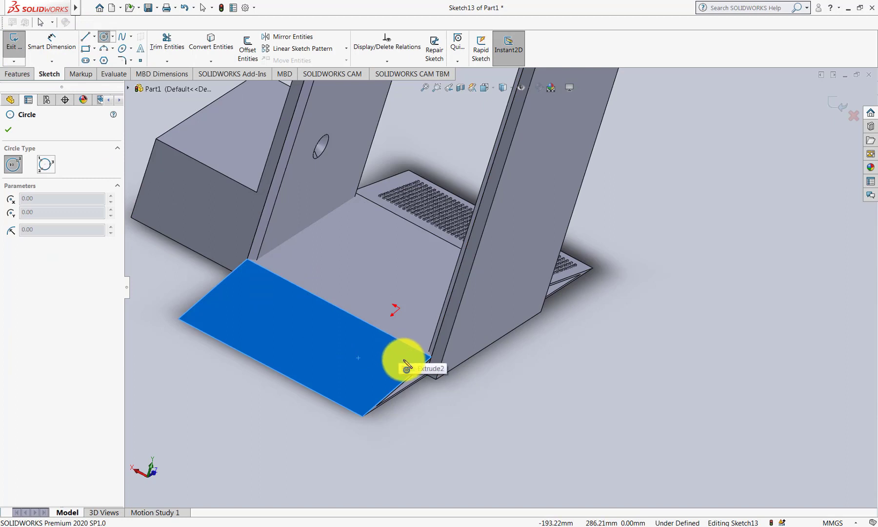
drag(408, 359, 410, 358)
Dimension the sketch circle's diameter to 10 mm
click(48, 42)
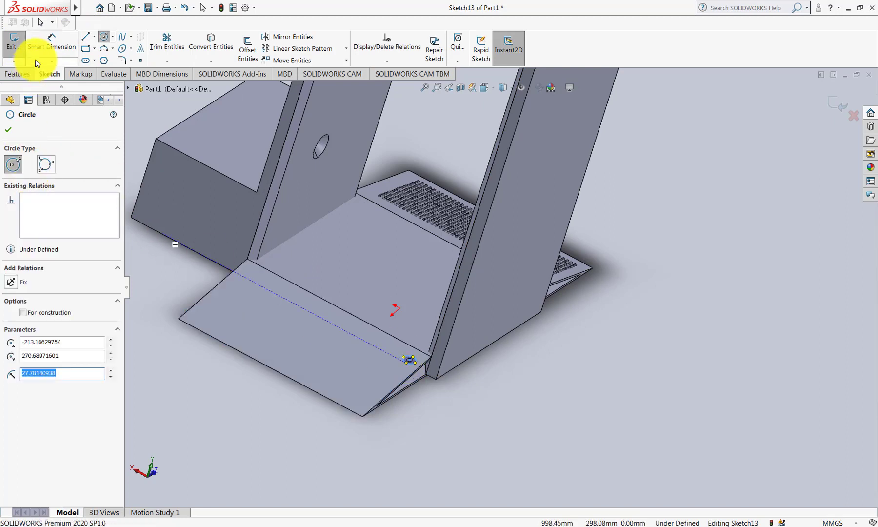
click(407, 363)
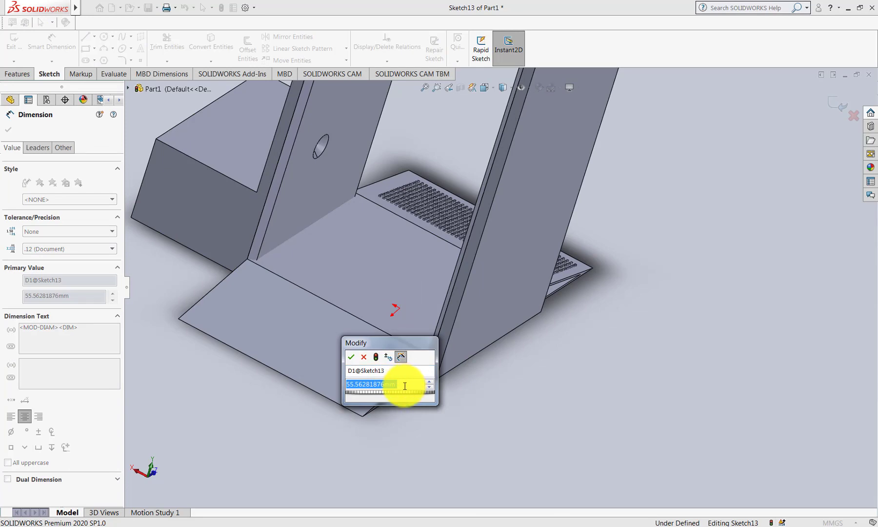
text(10)
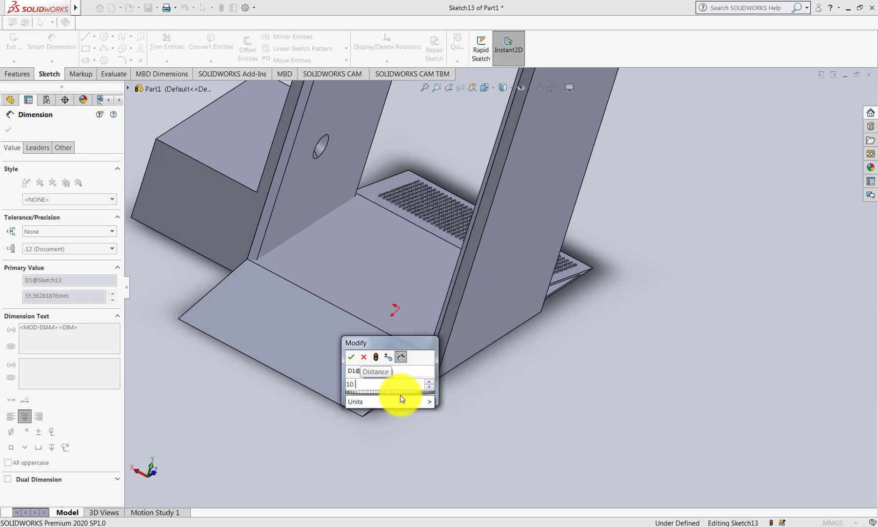
key(Return)
scroll(414, 333, down, 2)
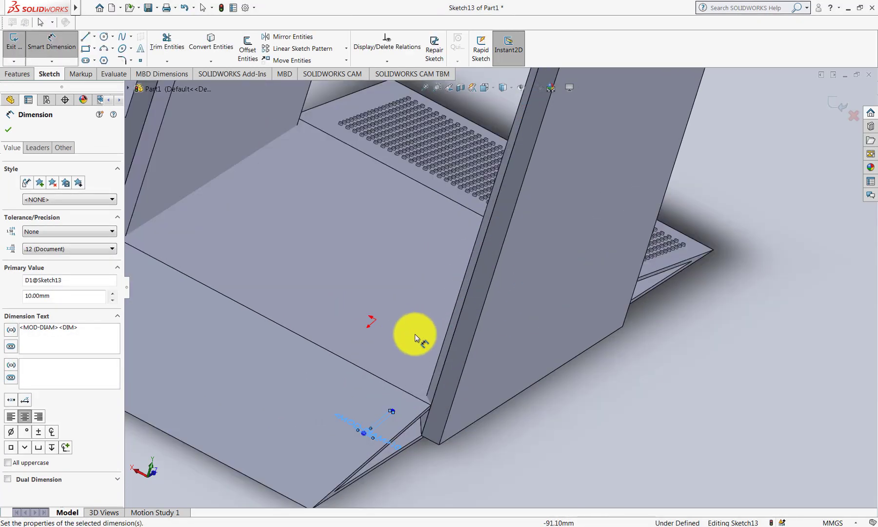
scroll(412, 389, down, 3)
scroll(423, 423, up, 2)
scroll(498, 373, down, 3)
scroll(536, 288, down, 3)
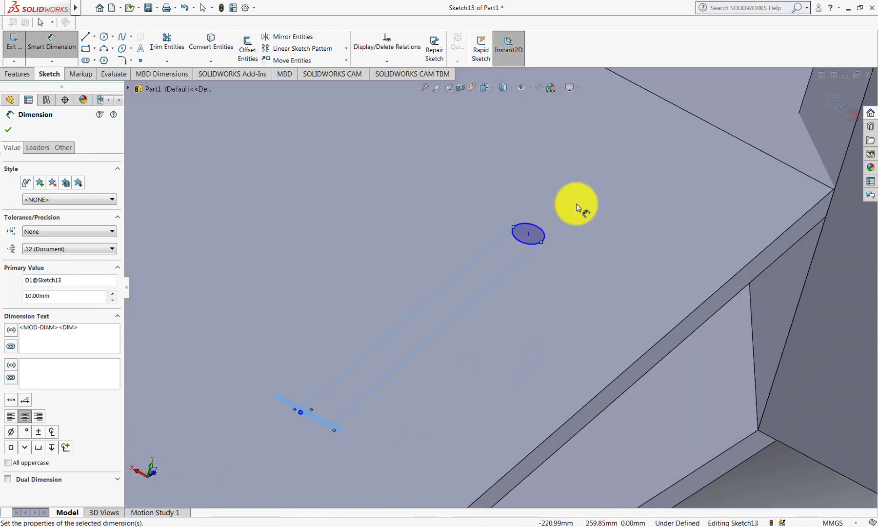
scroll(571, 224, up, 2)
key(Escape)
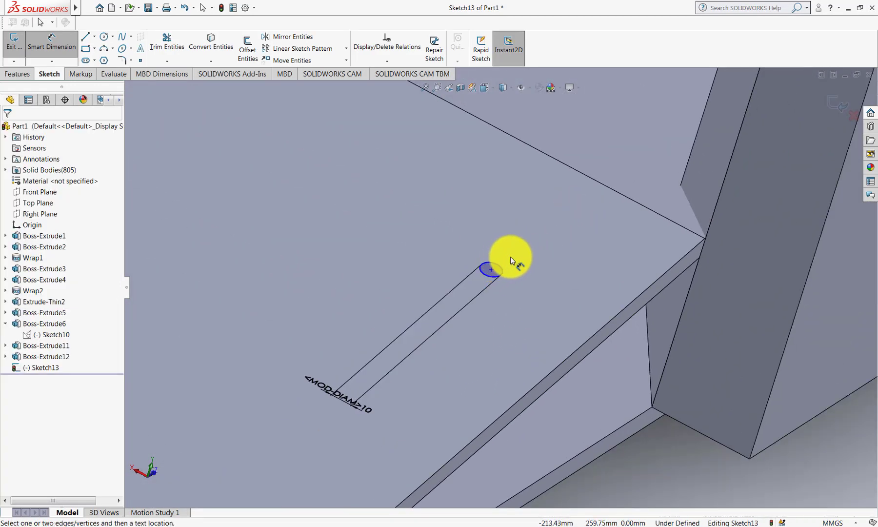
Locate the circle 100 mm from the ramp's top edge and 50 mm from the side edge
click(495, 266)
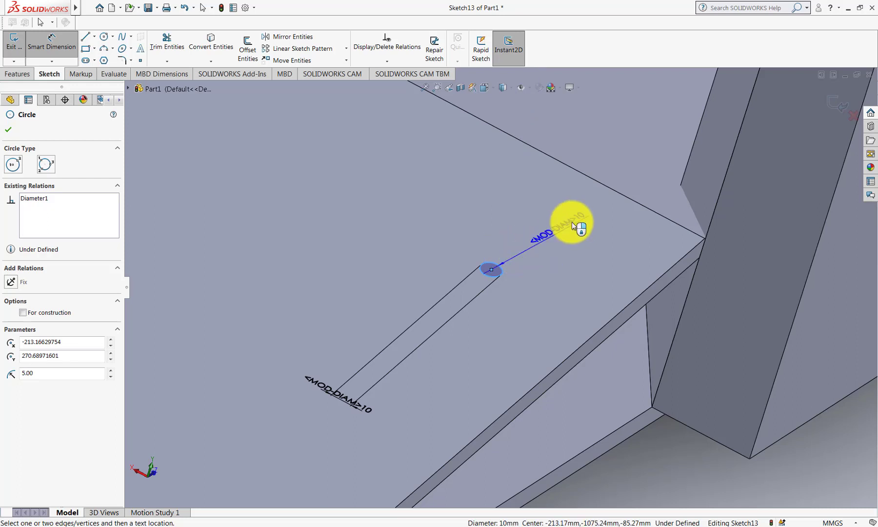
click(600, 185)
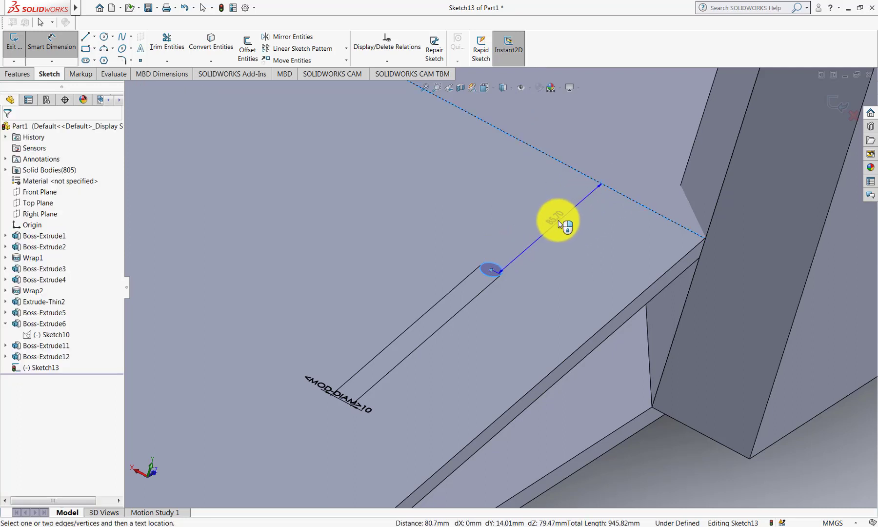
click(563, 224)
text(100)
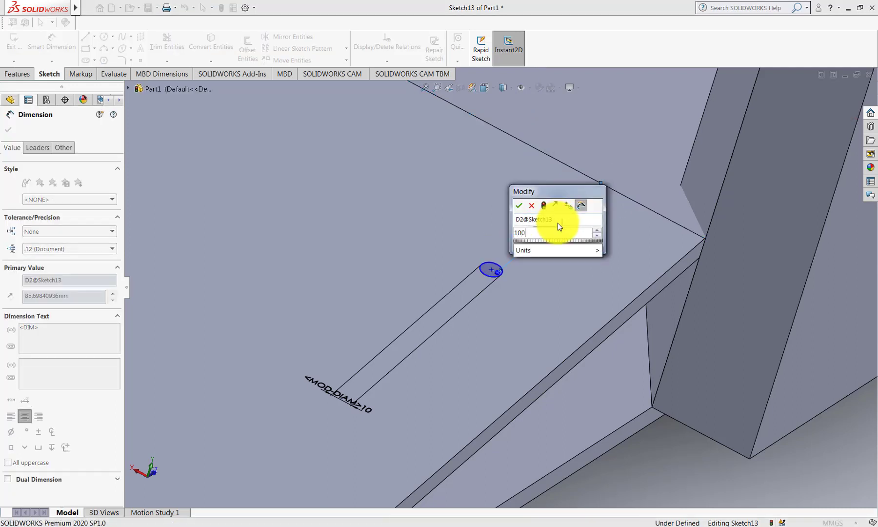
key(Return)
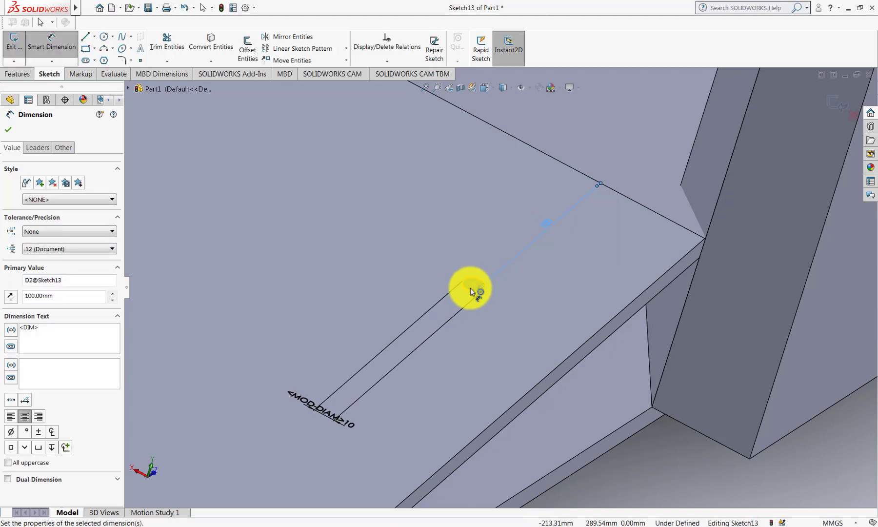
click(473, 285)
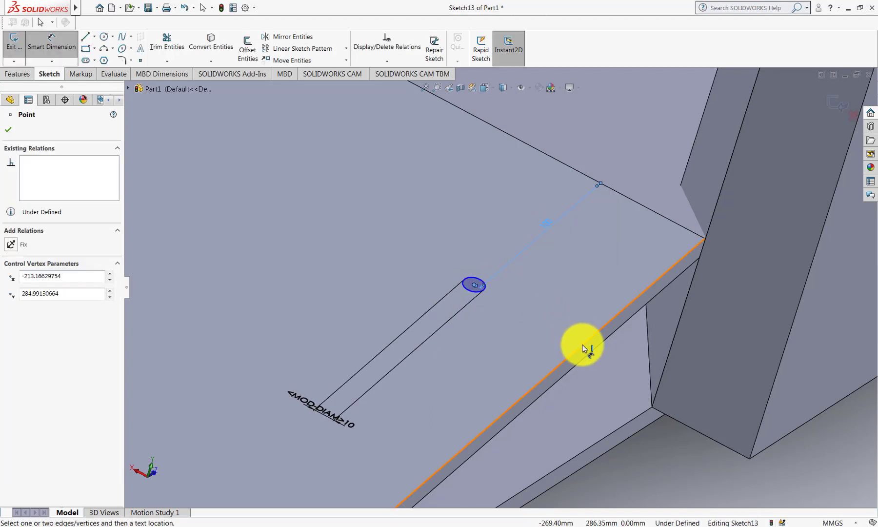
click(582, 348)
click(539, 332)
text(50)
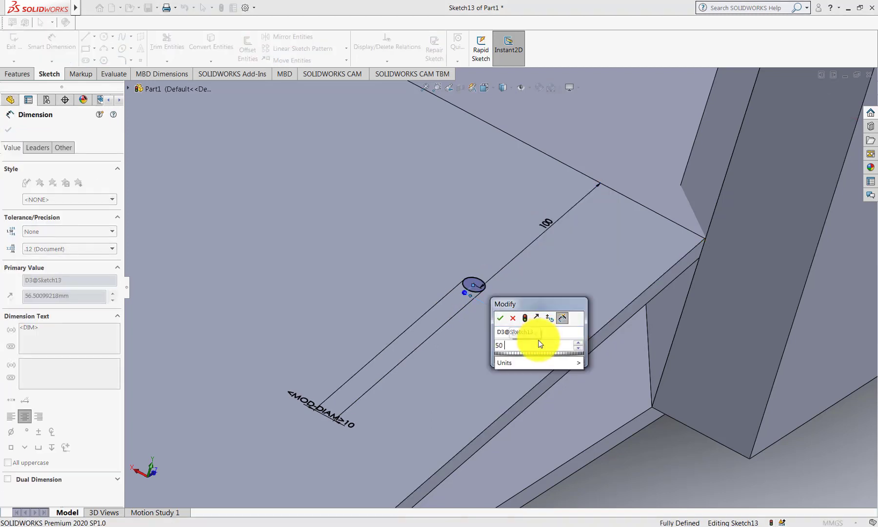
key(Return)
scroll(518, 297, up, 3)
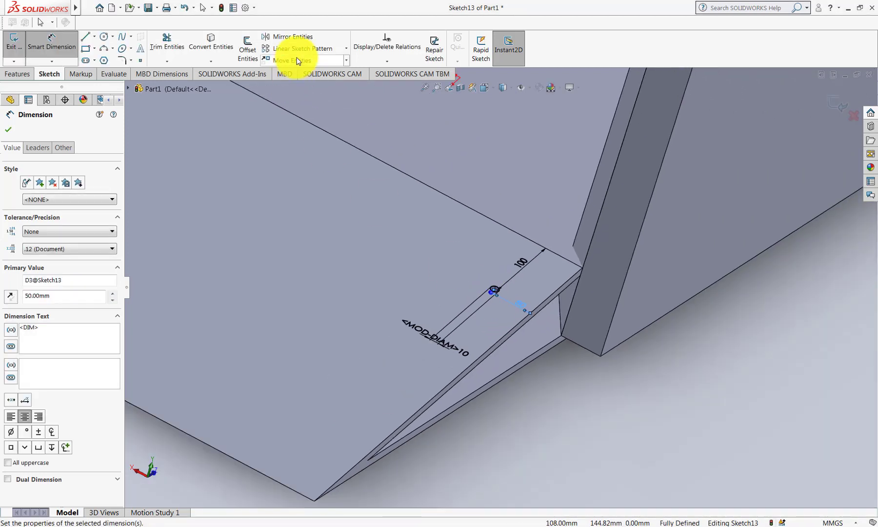
Set up a linear sketch pattern: Direction 1 40 copies at 20 mm, Direction 2 spacing 20 mm
click(320, 50)
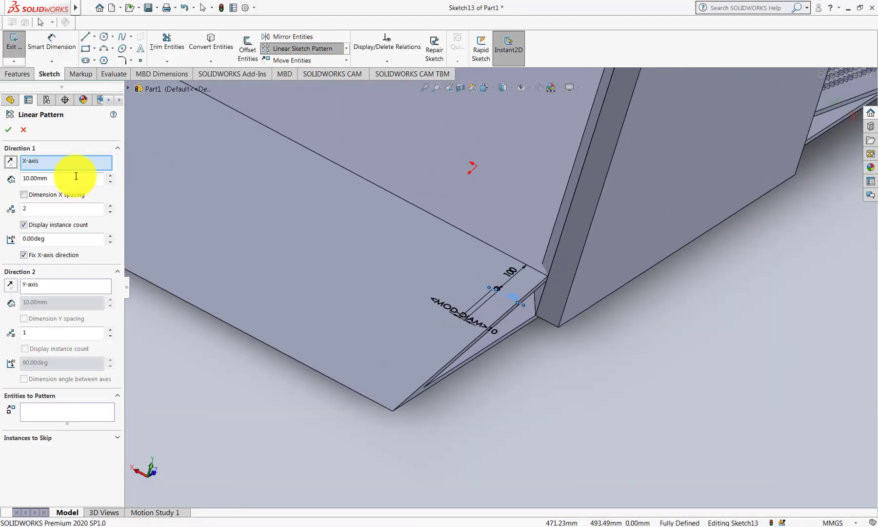
double_click(76, 176)
text(20)
click(53, 210)
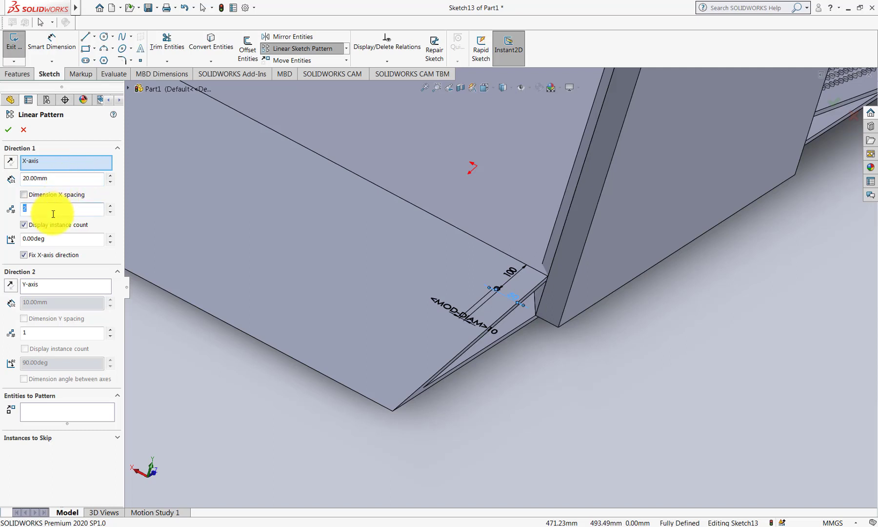
text(40)
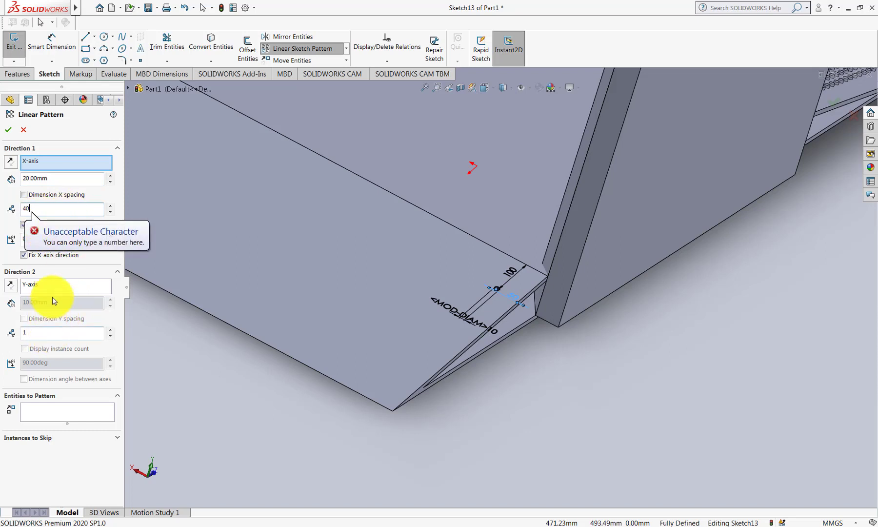
click(36, 334)
text(20)
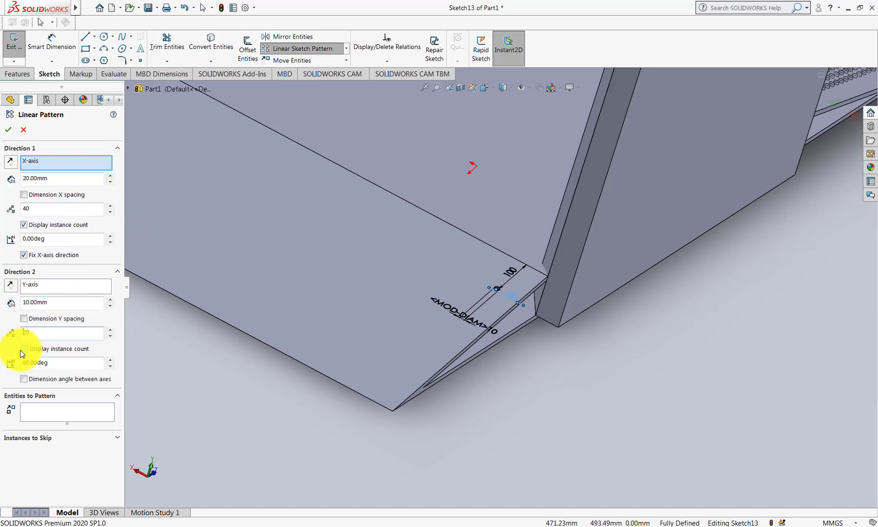
click(43, 302)
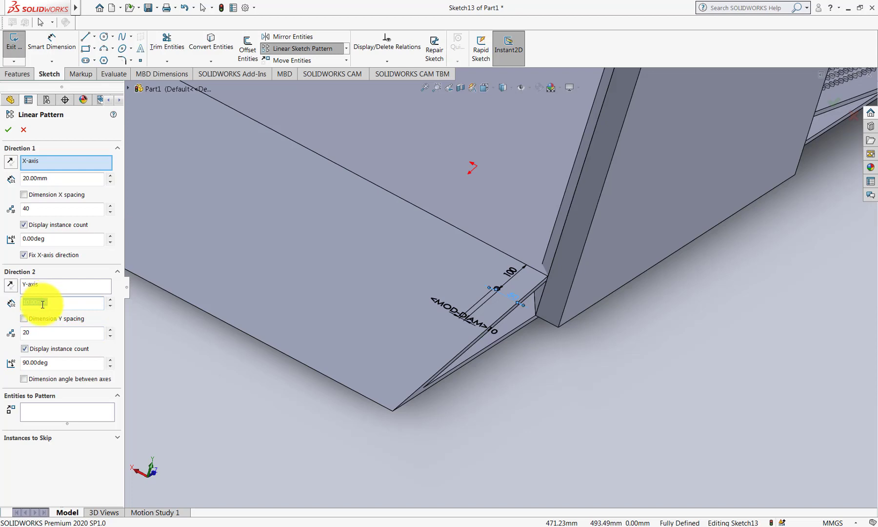
text(20.00mm)
key(Return)
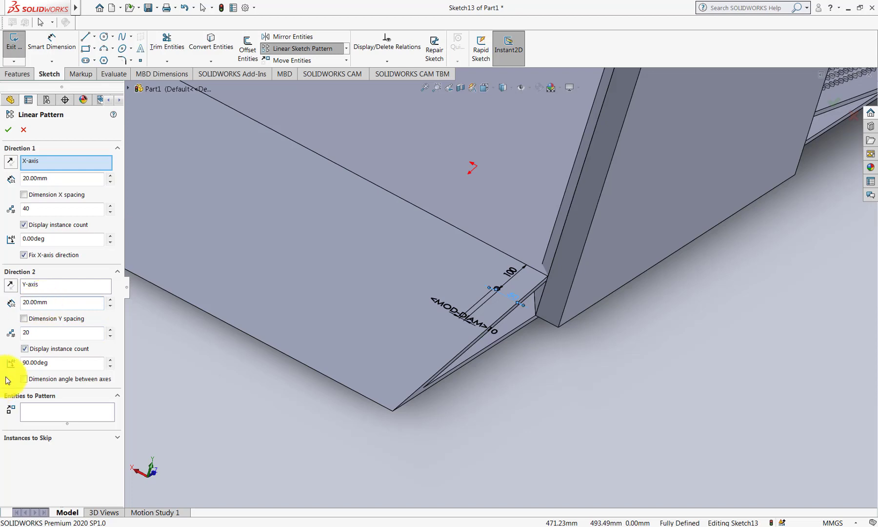
Choose the small circle as the pattern item, accept the 40×20 grid, and exit the sketch
click(49, 412)
scroll(566, 294, down, 5)
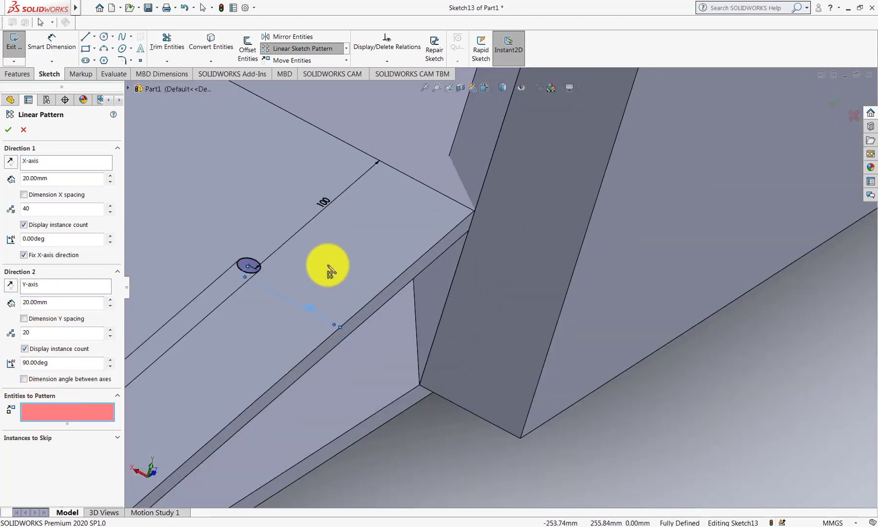
click(221, 269)
scroll(326, 271, up, 3)
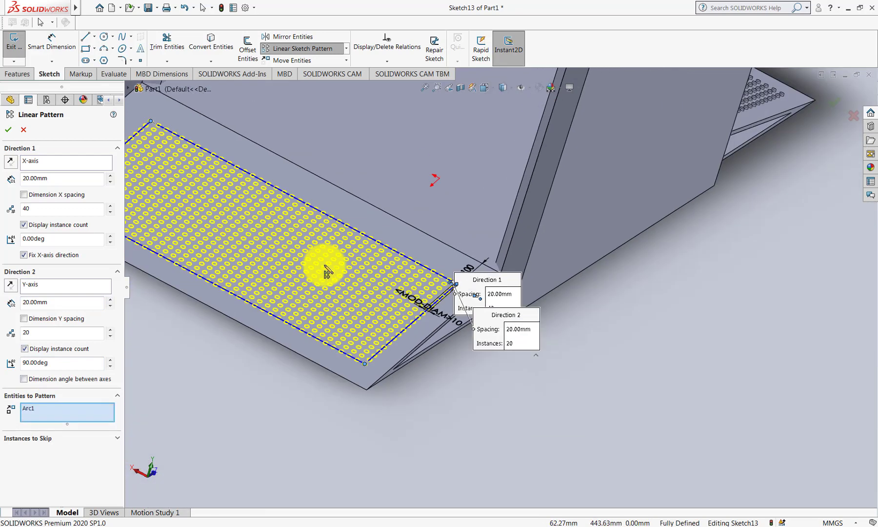
scroll(326, 271, up, 2)
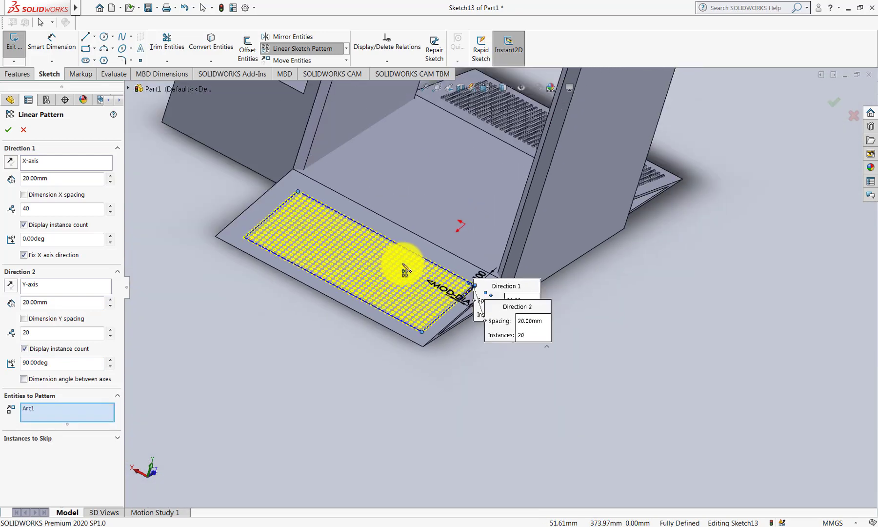
click(834, 104)
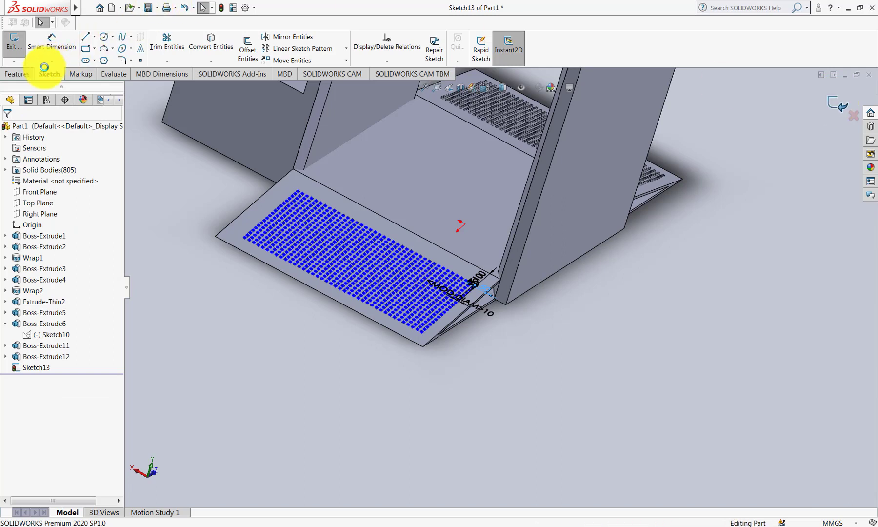
click(20, 54)
Launch Extruded Boss/Base on Sketch13's circle grid
click(22, 59)
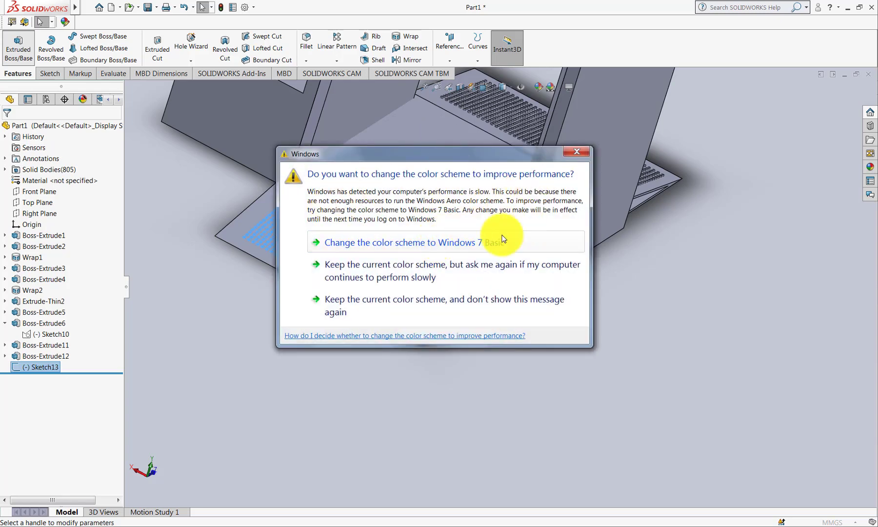
Close the Windows colour-scheme prompt covering the model
click(574, 150)
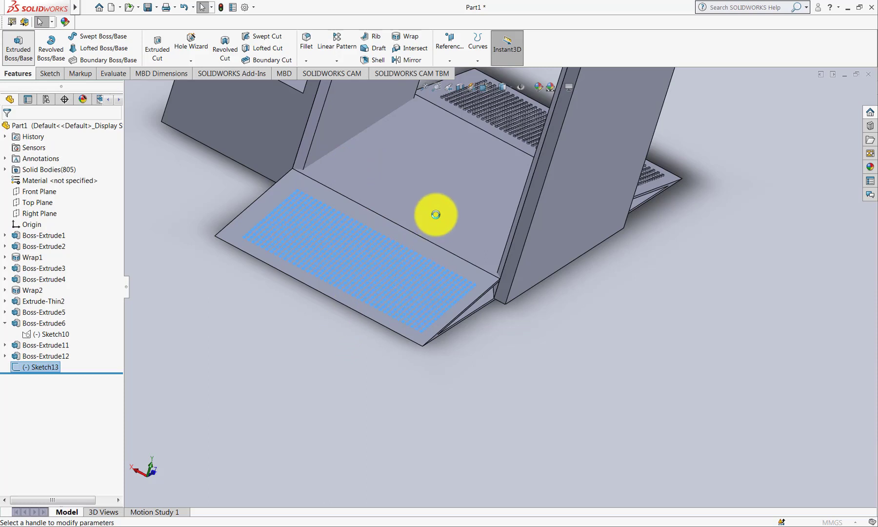
Restart Extruded Boss/Base on the circle grid, previewing a 5 mm blind extrusion
click(425, 264)
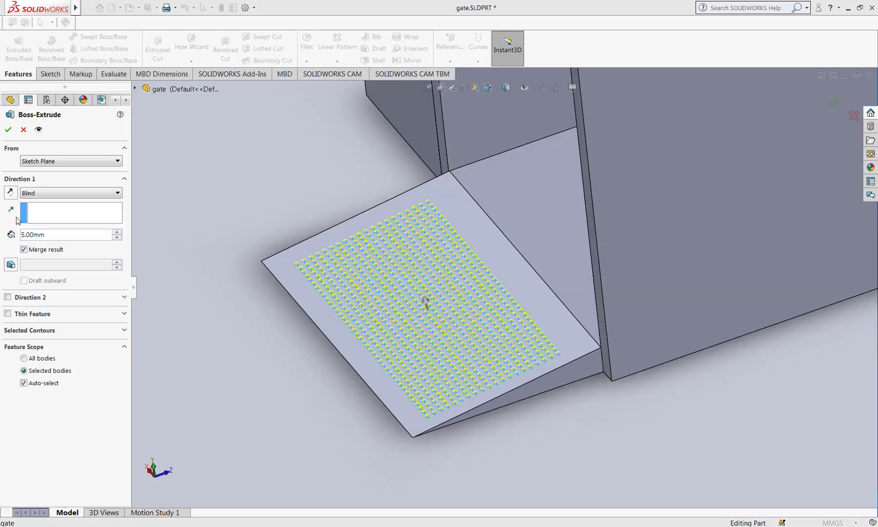
Confirm the 5 mm boss extrusion and view the whole gate model in isometric
click(7, 130)
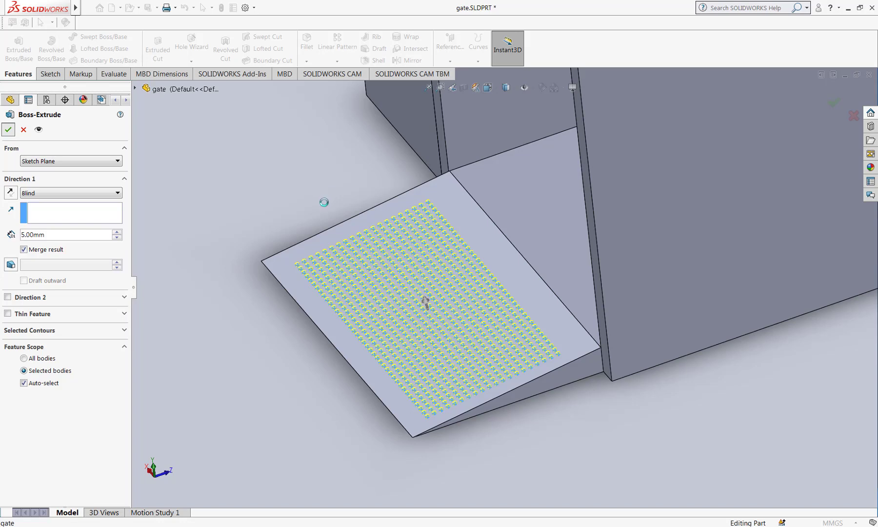
click(308, 230)
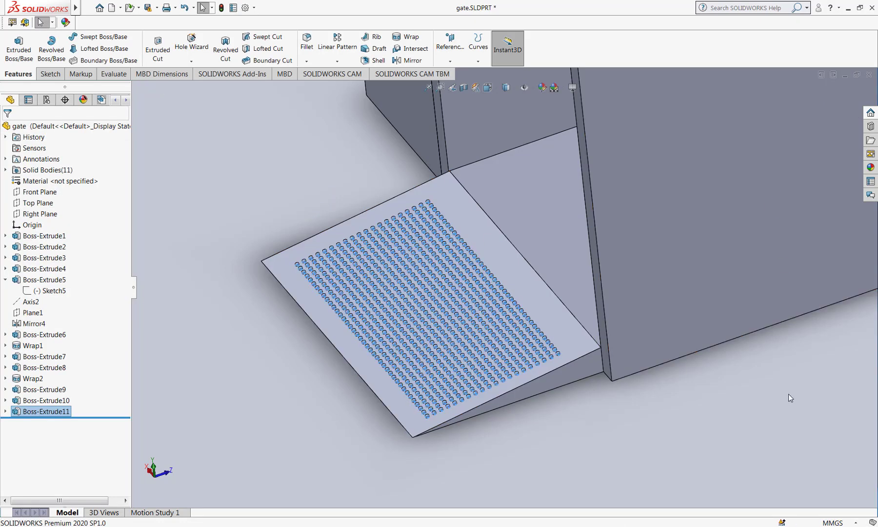
scroll(654, 310, up, 5)
middle_drag(617, 303, 593, 273)
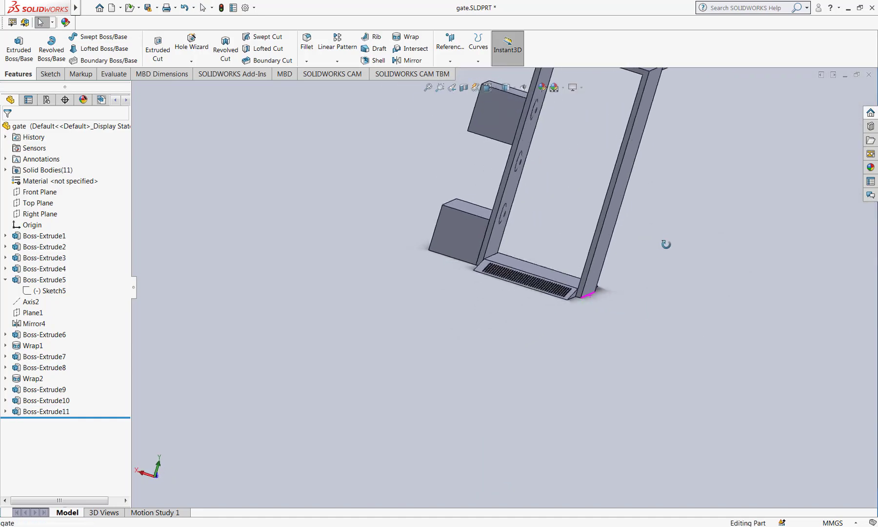
click(593, 273)
key(ctrl+8)
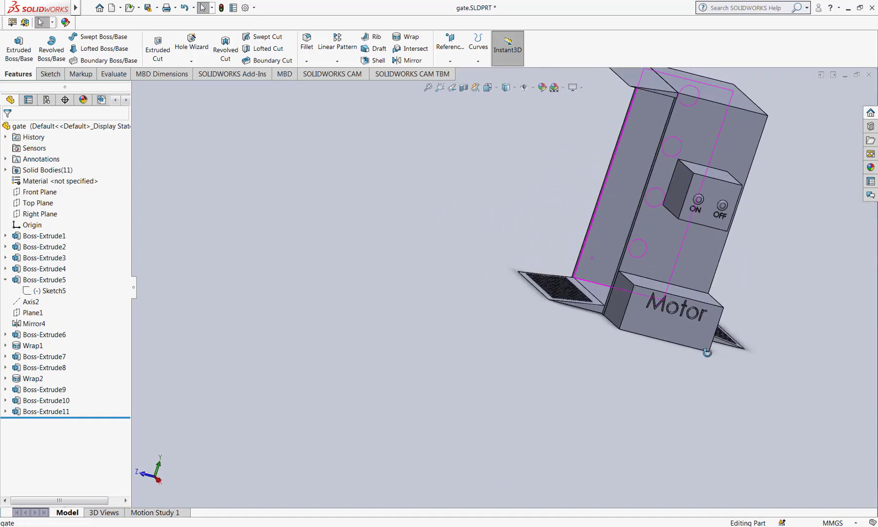
key(space)
click(281, 376)
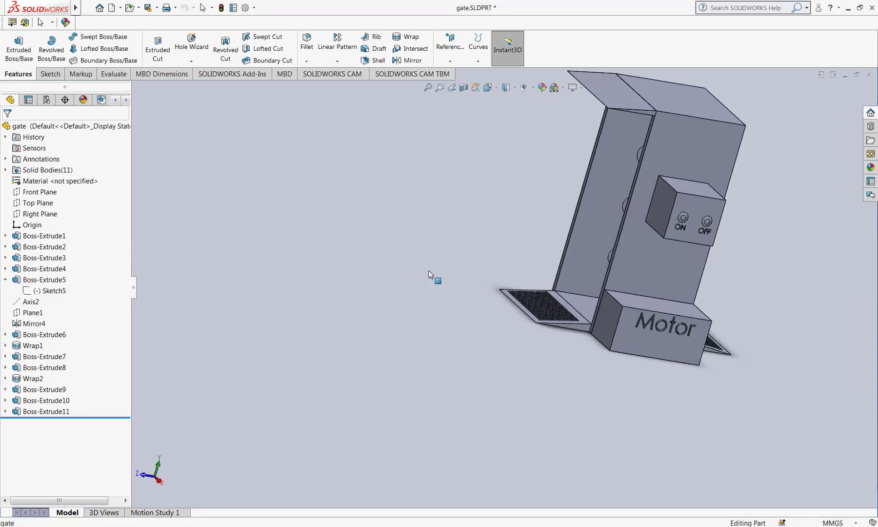